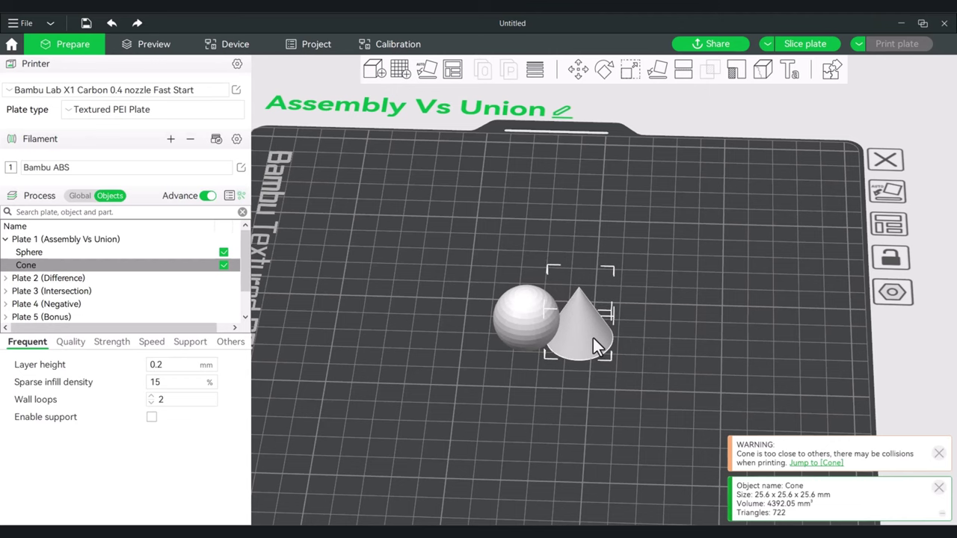
Combine the sphere and the cone on Plate 1 into one object with Assemble.
click(648, 356)
drag(642, 357, 639, 352)
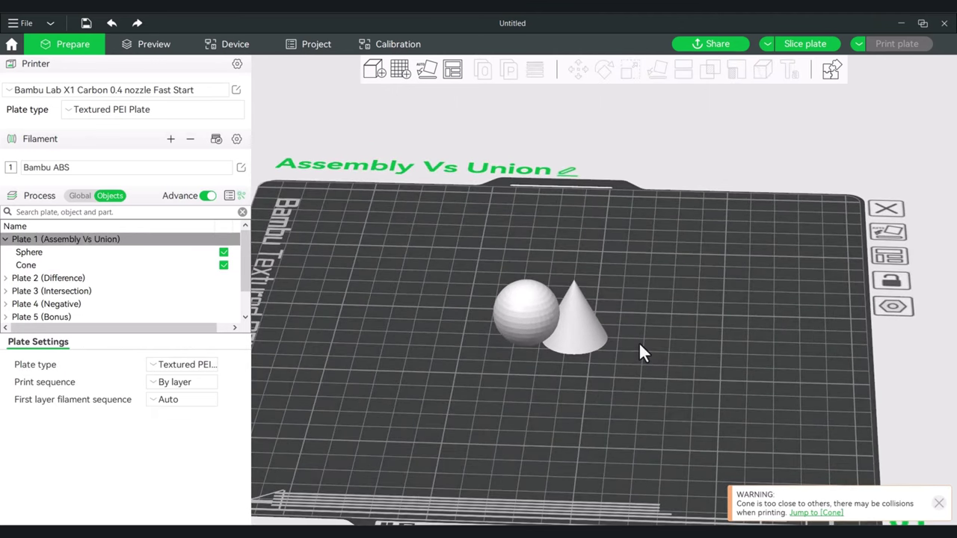
click(593, 336)
ctrl+click(533, 304)
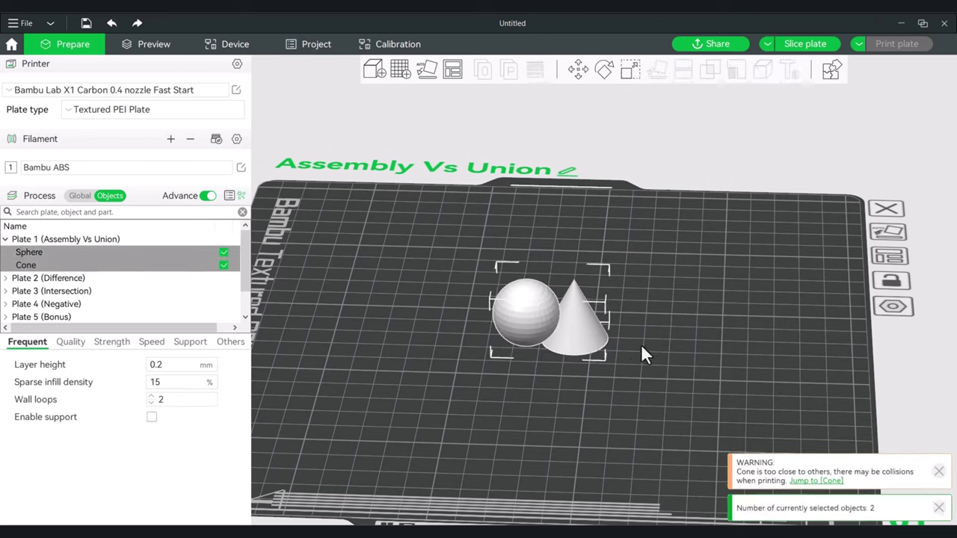
drag(668, 379, 460, 259)
drag(645, 315, 628, 356)
right_click(588, 334)
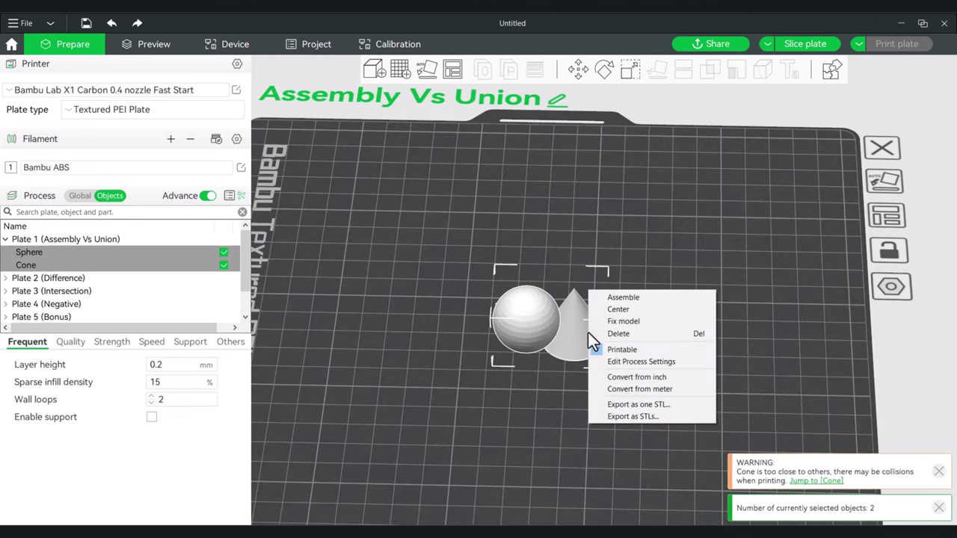
click(632, 296)
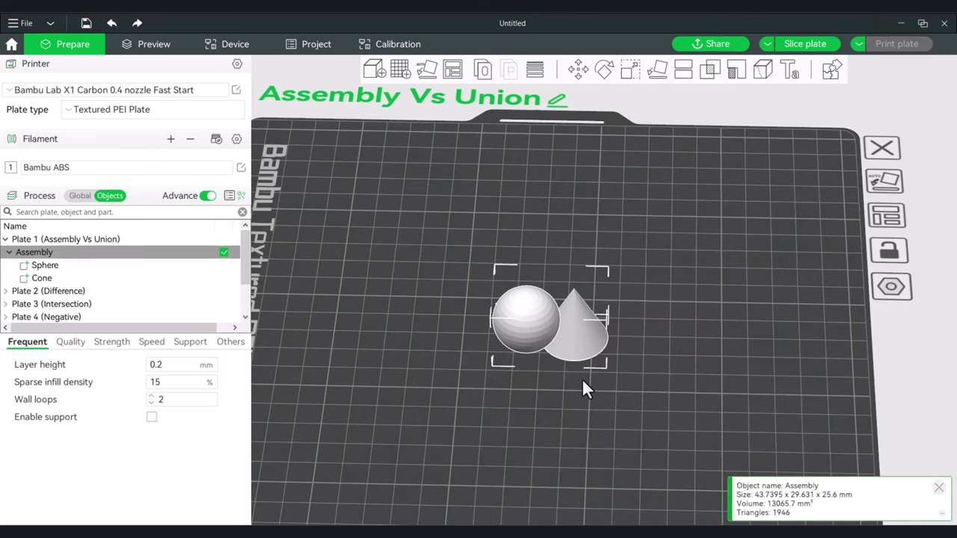
scroll(582, 382, up, 4)
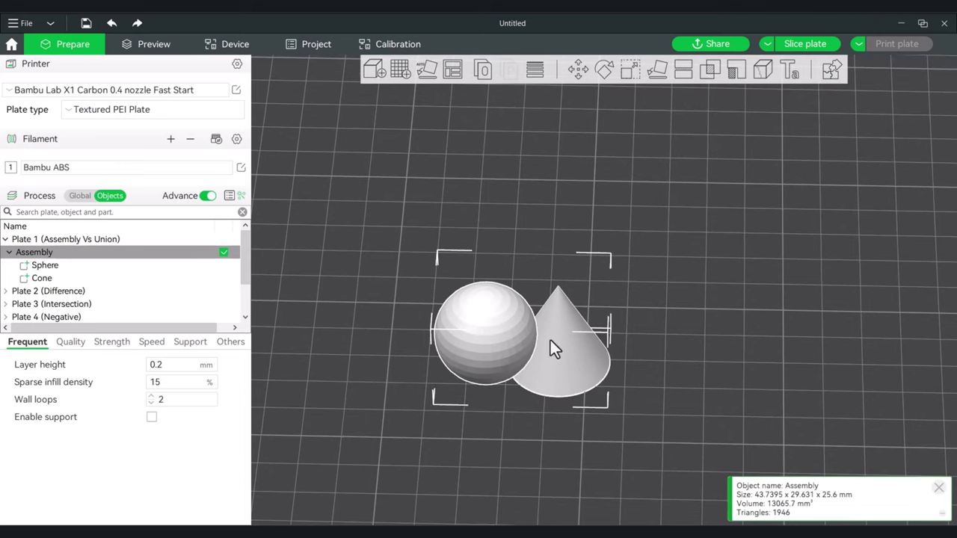
click(710, 70)
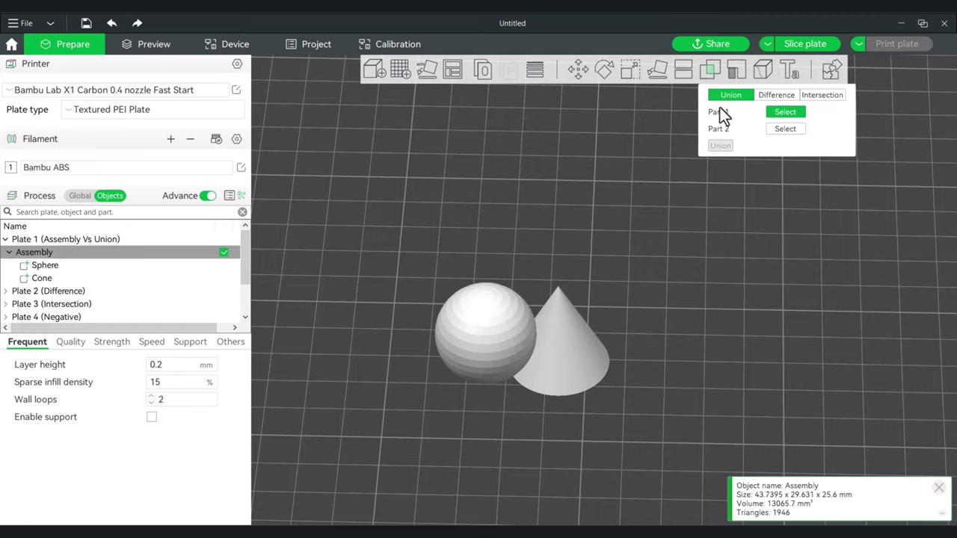
click(690, 309)
scroll(666, 349, down, 3)
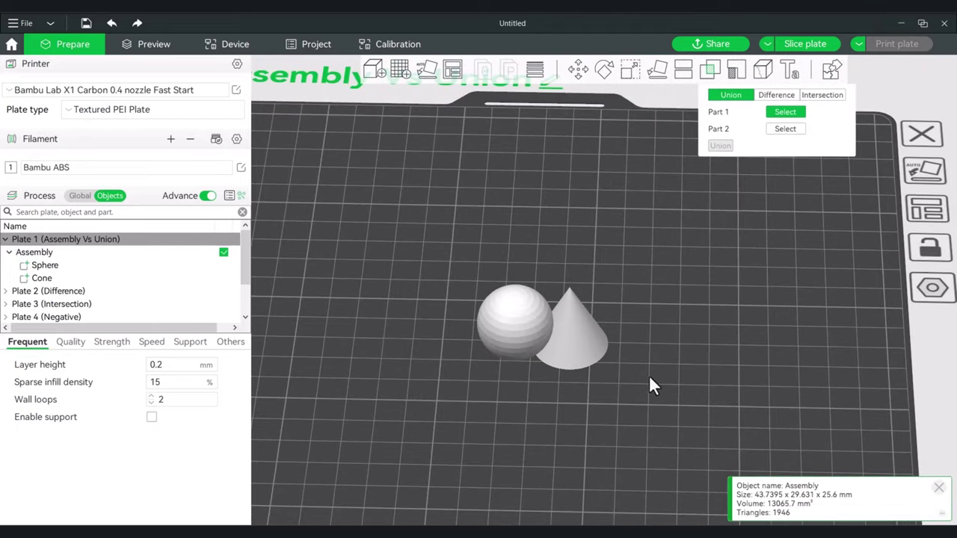
drag(649, 371, 599, 353)
click(520, 312)
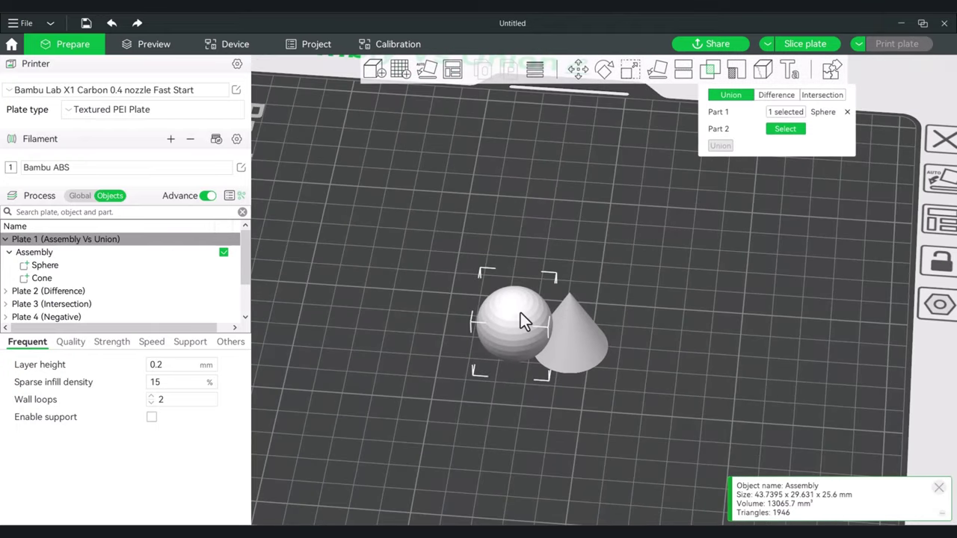
Move the assembly along X to about 138.54 mm and shift only its Sphere part toward the cone, to about X -2.92 mm.
click(577, 69)
drag(624, 329, 629, 327)
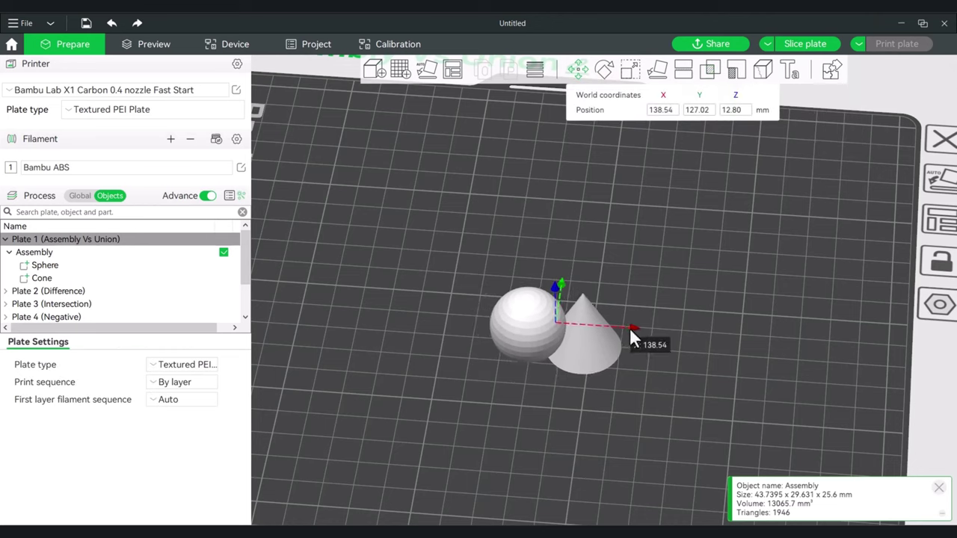
click(39, 267)
drag(577, 327, 597, 334)
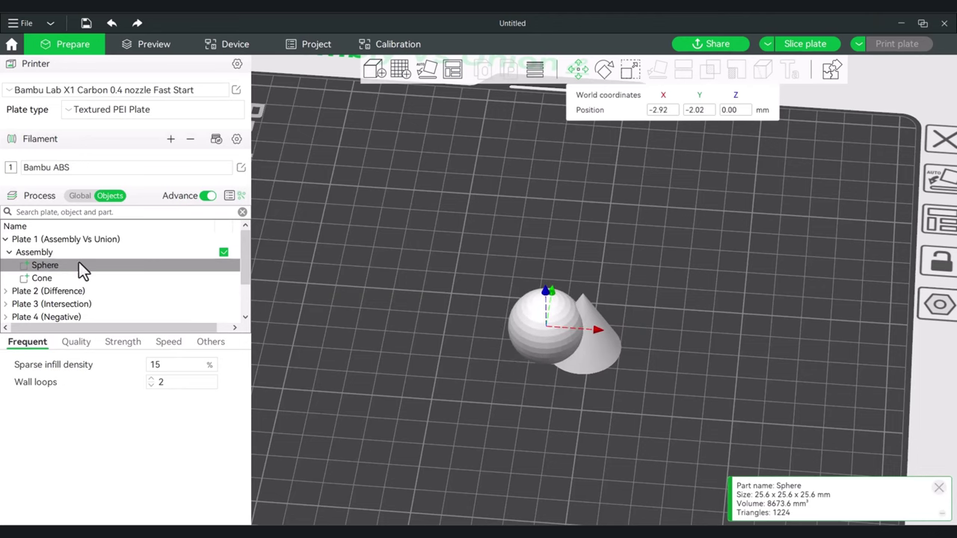
key(1)
key(0)
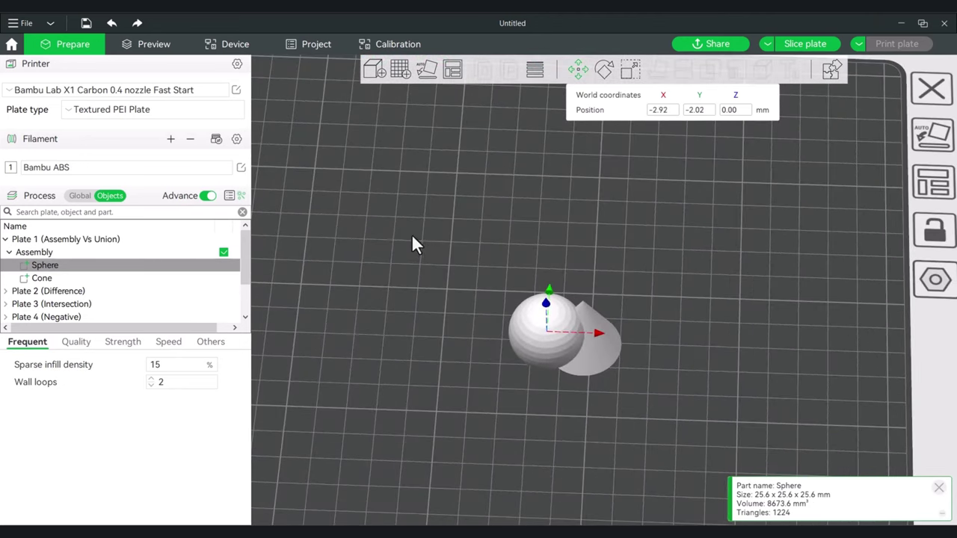
scroll(424, 245, up, 2)
drag(431, 244, 395, 216)
click(464, 312)
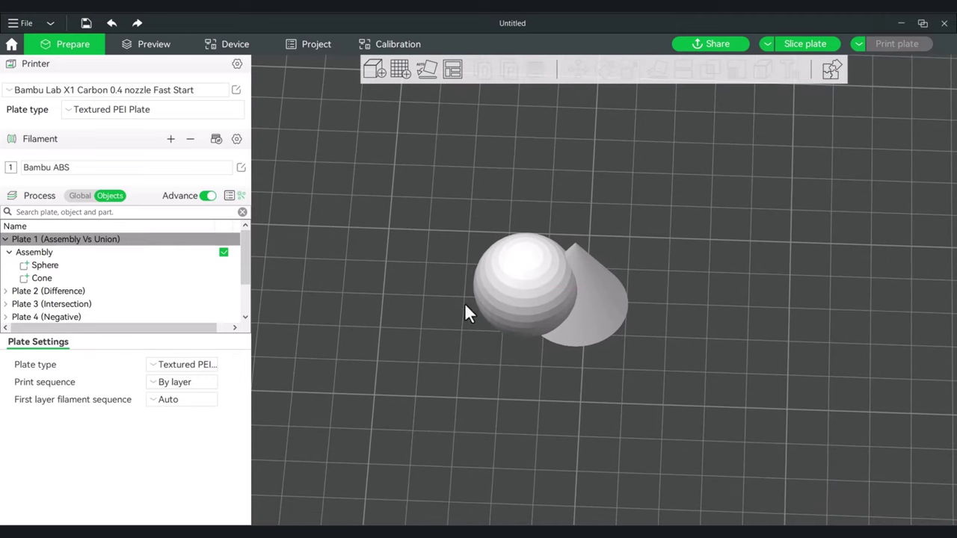
Clone the assembly and place the copy directly in front of the original on the plate.
drag(464, 312, 516, 247)
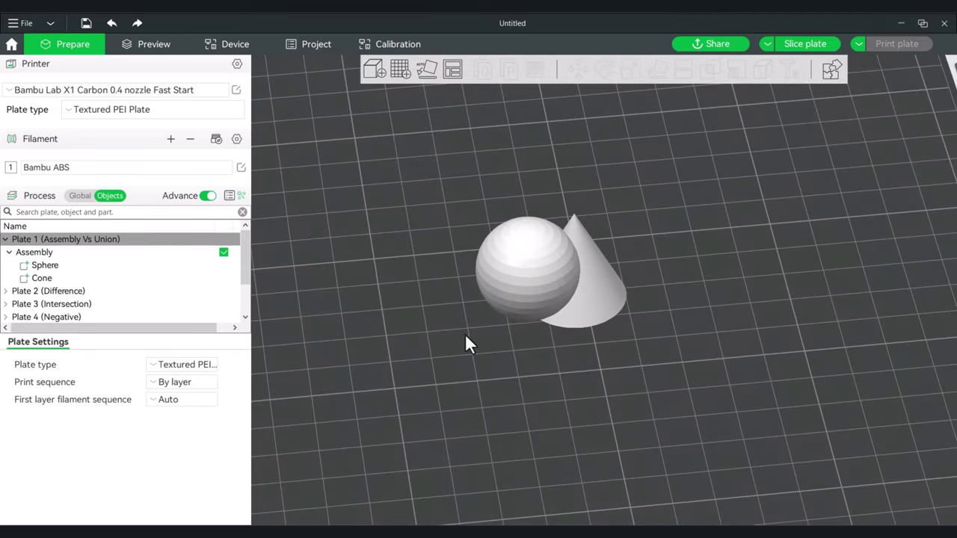
key(0)
click(533, 274)
right_click(533, 274)
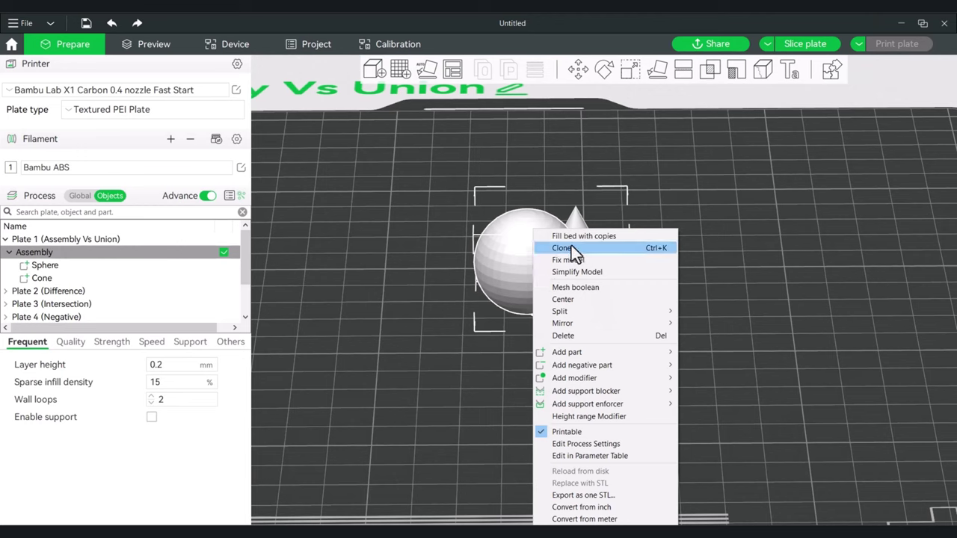
click(573, 249)
click(458, 287)
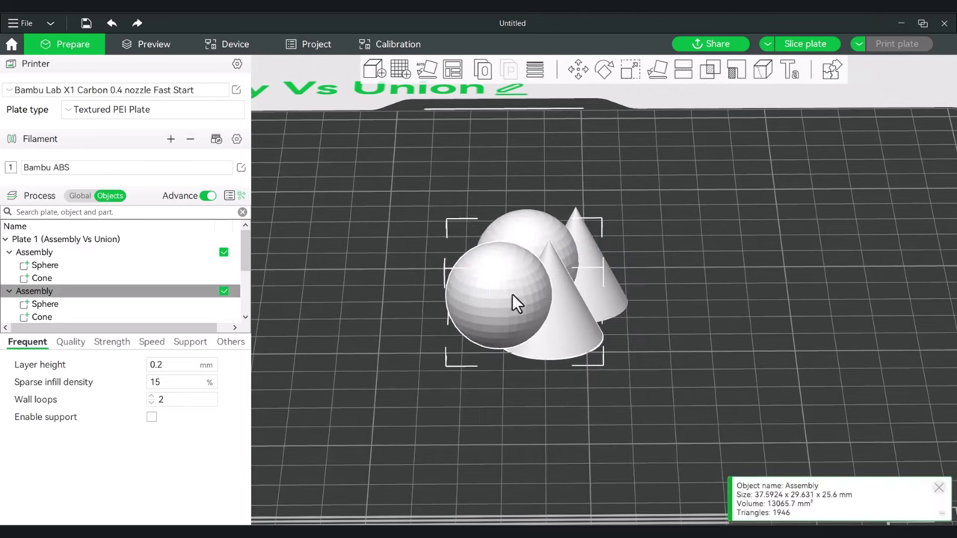
mouse_move(512, 298)
mouse_down()
mouse_move(500, 324)
mouse_move(521, 340)
mouse_up()
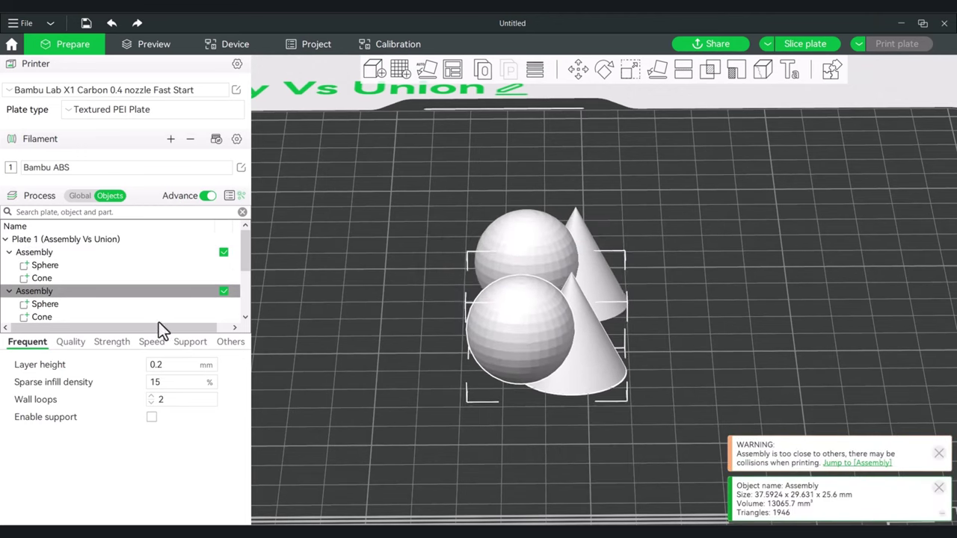
Rename the cloned assembly as Mesh.
click(46, 293)
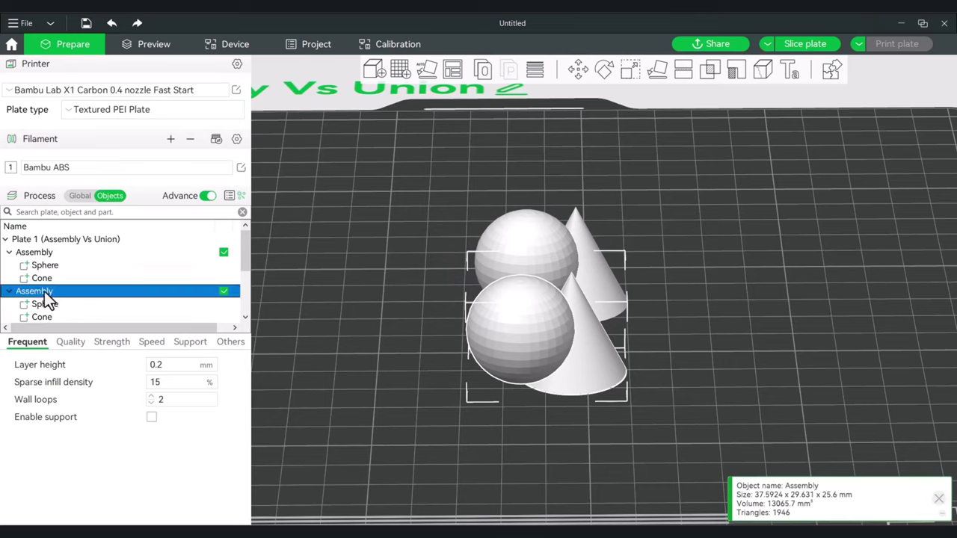
click(77, 291)
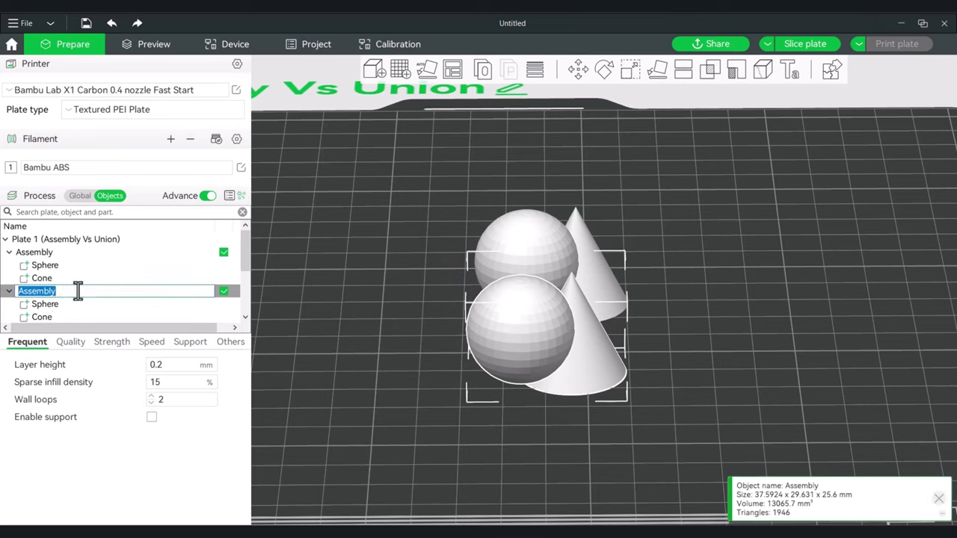
text(Mesh)
click(348, 305)
Slice the plate, examine the sliced preview of both objects, and return to the model preparation view.
drag(314, 325, 485, 254)
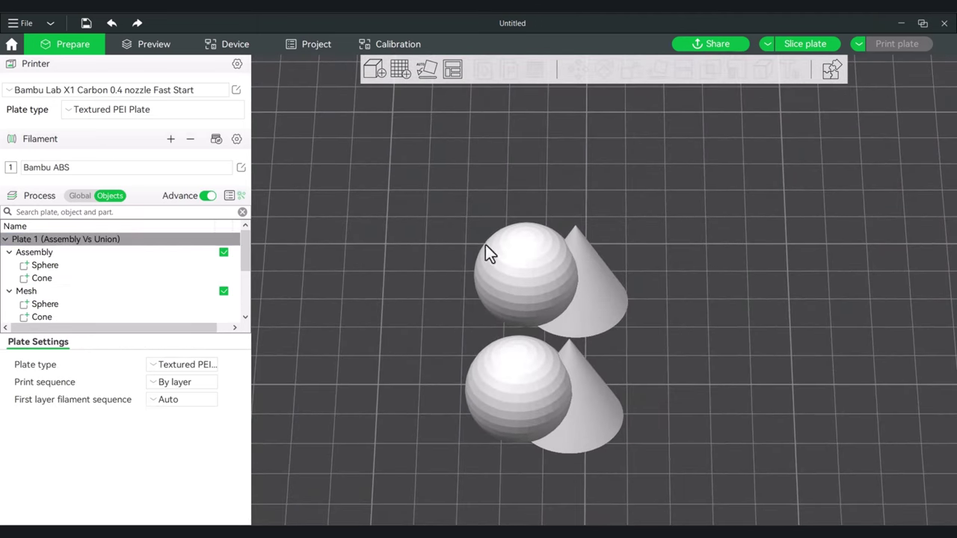
click(801, 45)
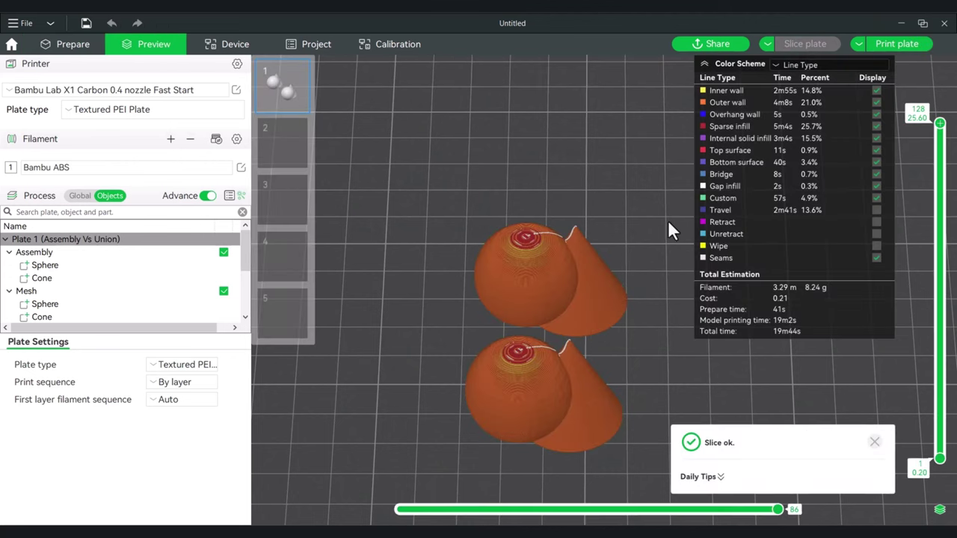
mouse_move(940, 123)
mouse_down()
mouse_move(940, 342)
mouse_move(939, 123)
mouse_up()
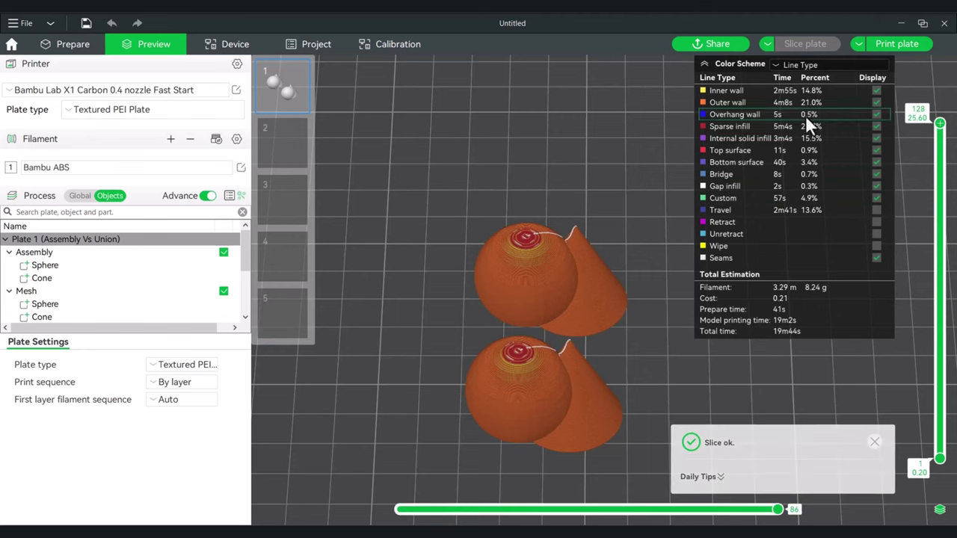
click(71, 47)
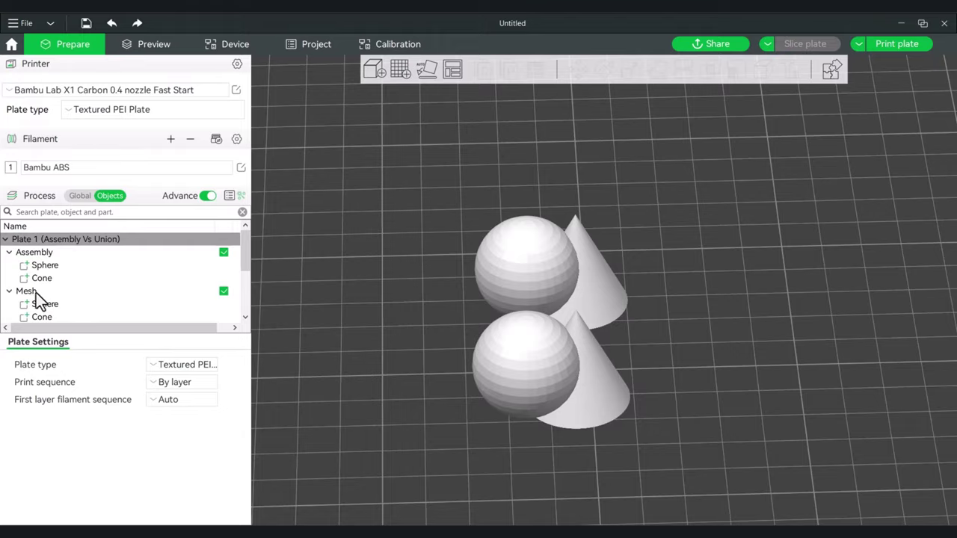
Apply Mesh boolean to the Mesh object to merge its sphere and cone into a single mesh.
mouse_move(325, 364)
mouse_down()
mouse_move(321, 352)
mouse_move(336, 369)
mouse_up()
right_click(576, 366)
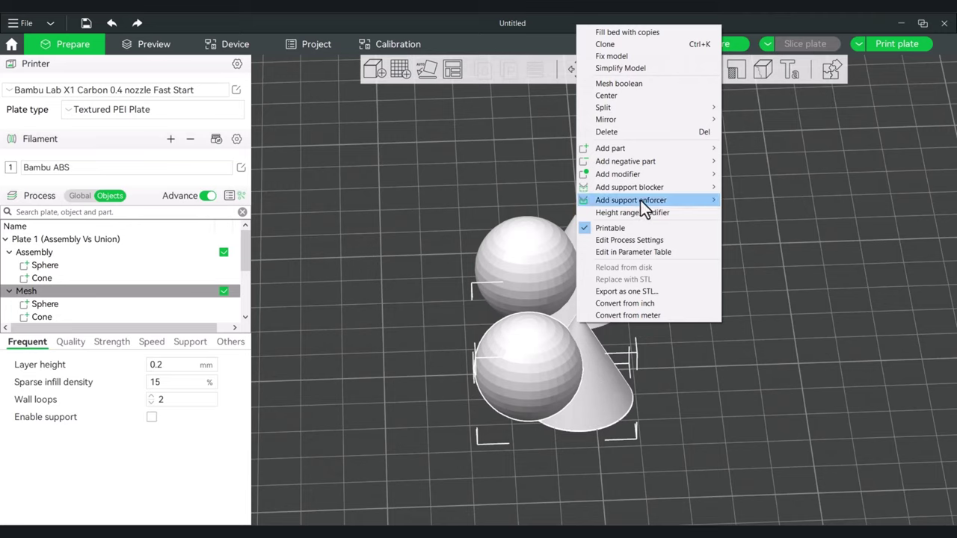
mouse_move(647, 182)
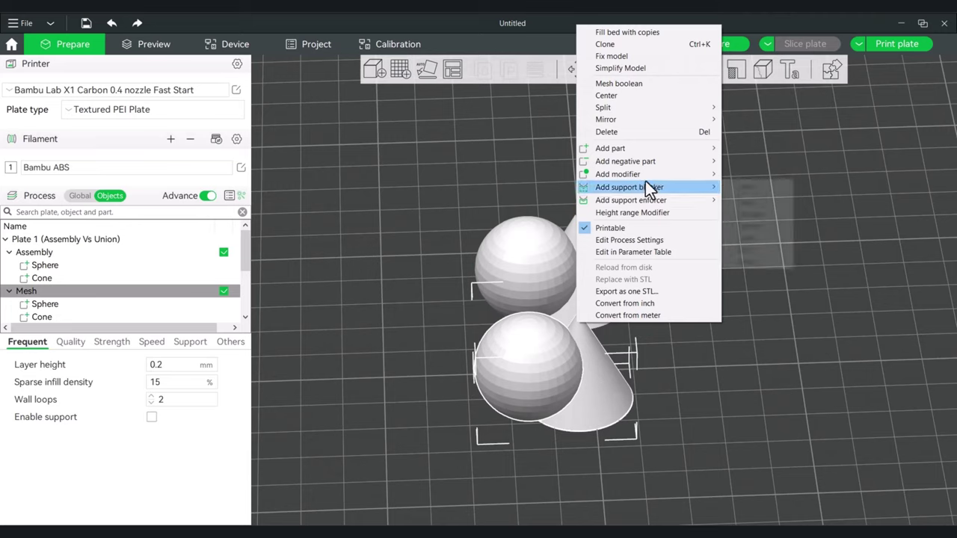
click(636, 84)
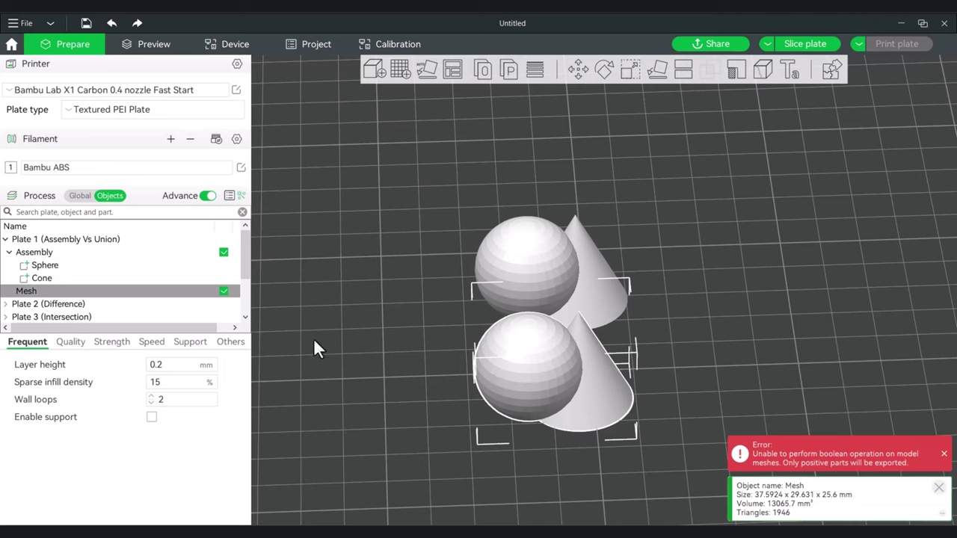
click(323, 365)
Move the Assembly object back from the Mesh object and shift the Mesh object slightly on the plate.
drag(558, 244, 512, 216)
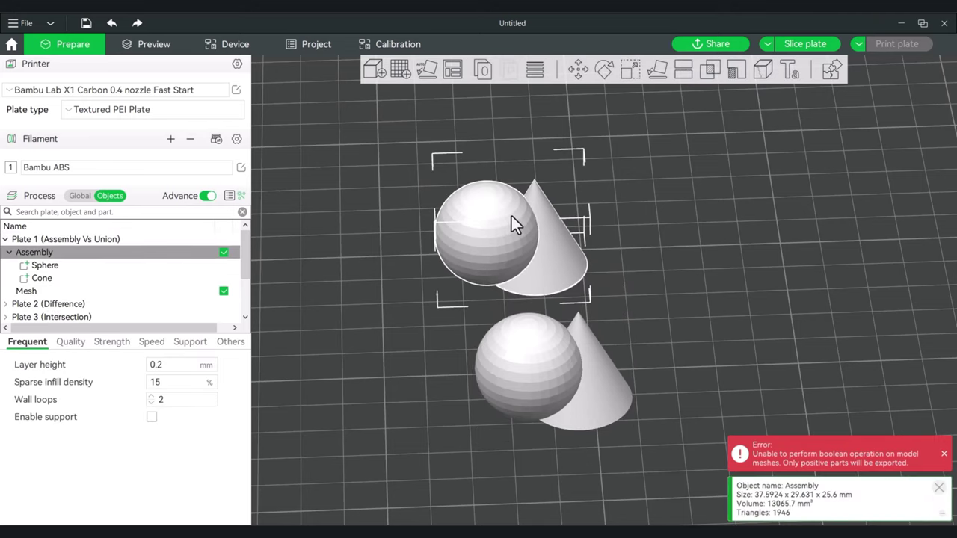
click(81, 291)
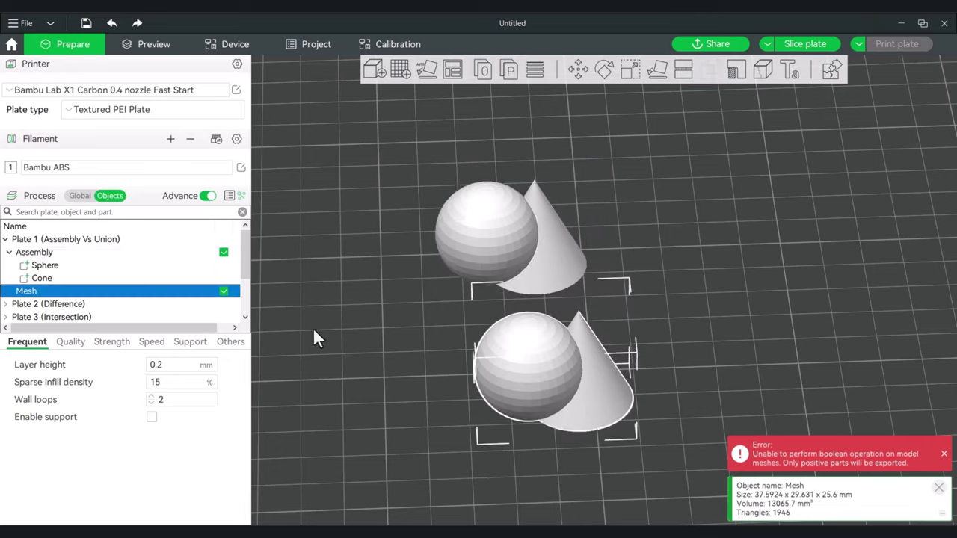
mouse_move(538, 362)
mouse_down()
mouse_move(521, 352)
mouse_move(547, 350)
mouse_up()
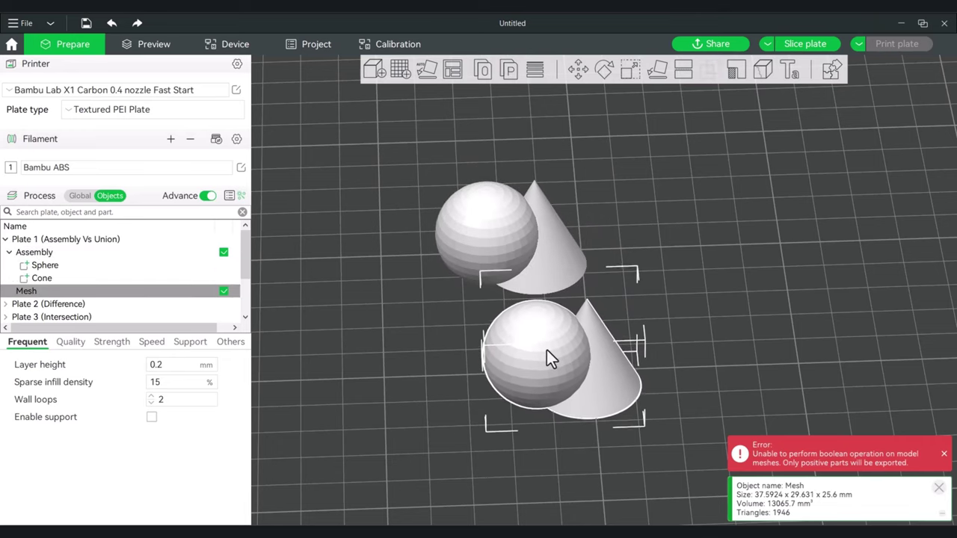
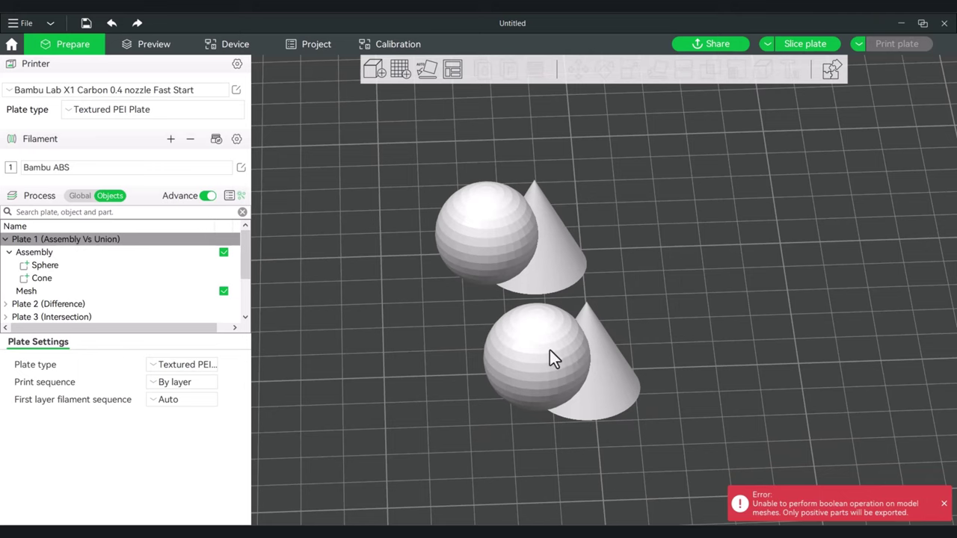
Compare the Split options offered for the Mesh object with those offered for the Assembly object.
drag(526, 366, 459, 394)
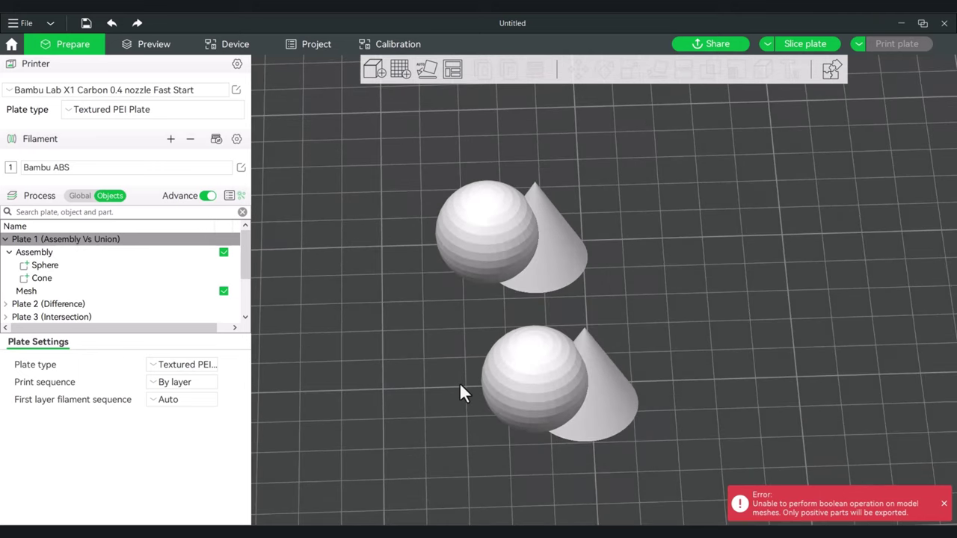
right_click(559, 364)
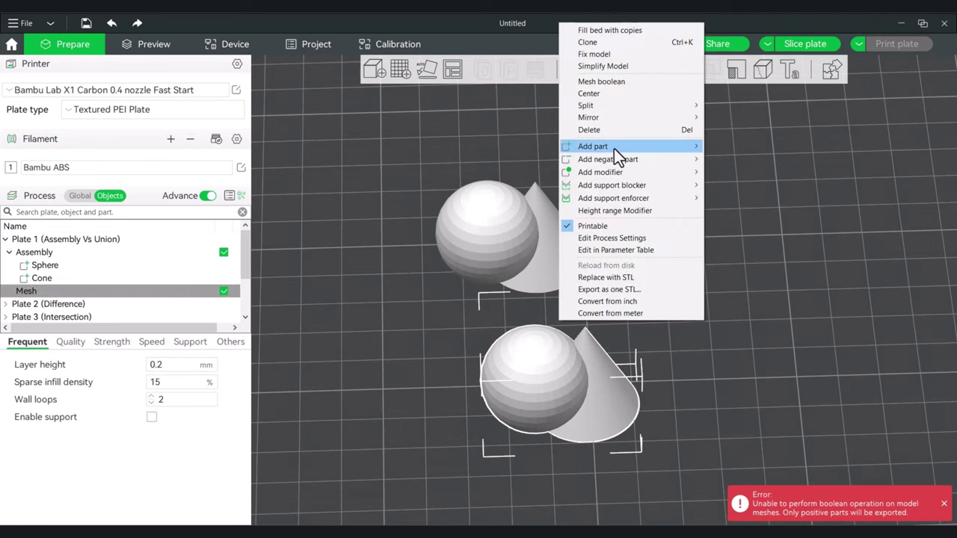
mouse_move(627, 104)
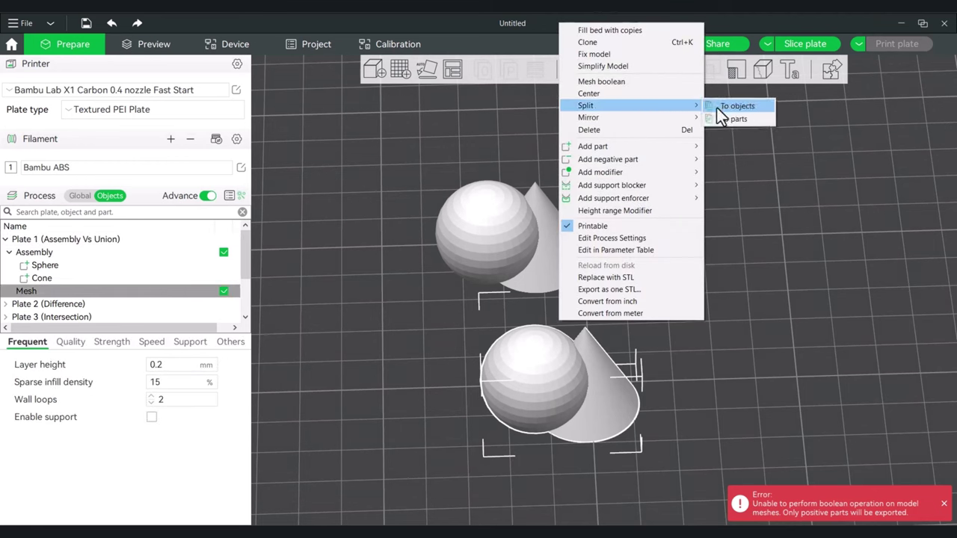
click(729, 380)
right_click(531, 236)
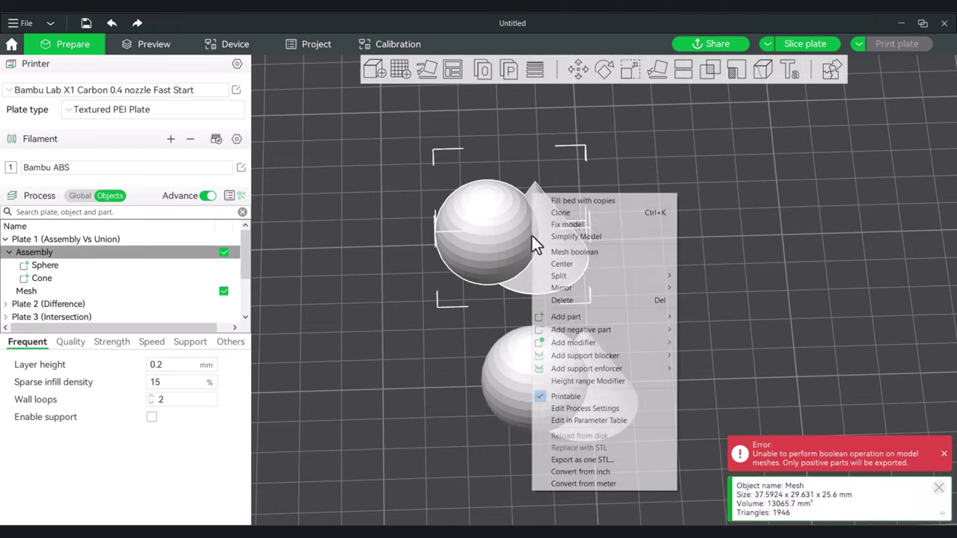
mouse_move(577, 280)
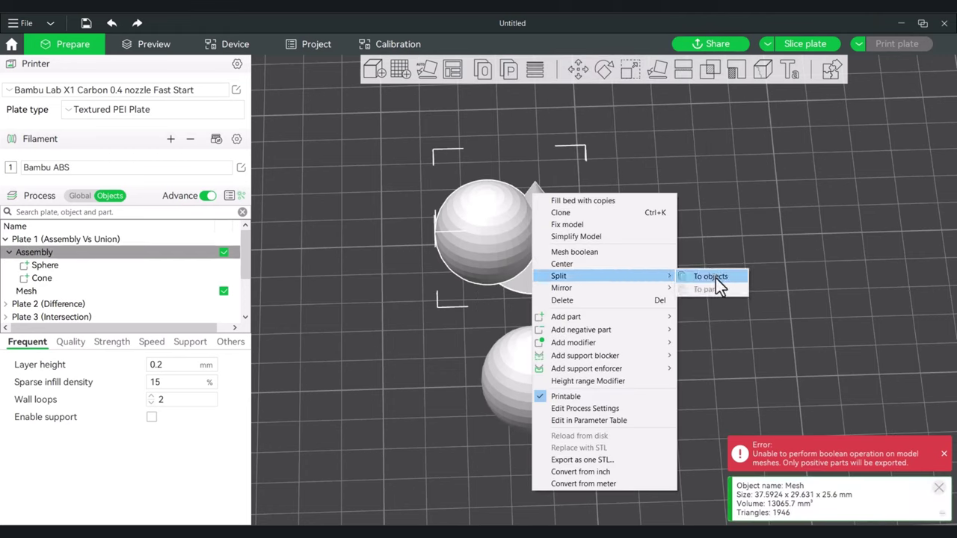
click(810, 237)
middle_drag(655, 379, 661, 241)
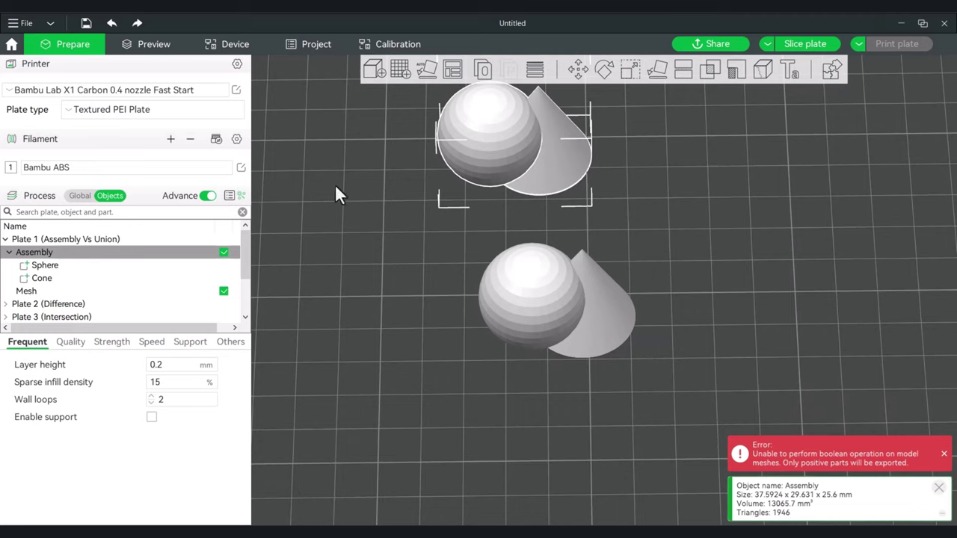
Slice Plate 1, inspect the internal layers of both objects down to about layer 81, and return to the model preparation view.
drag(336, 232, 350, 247)
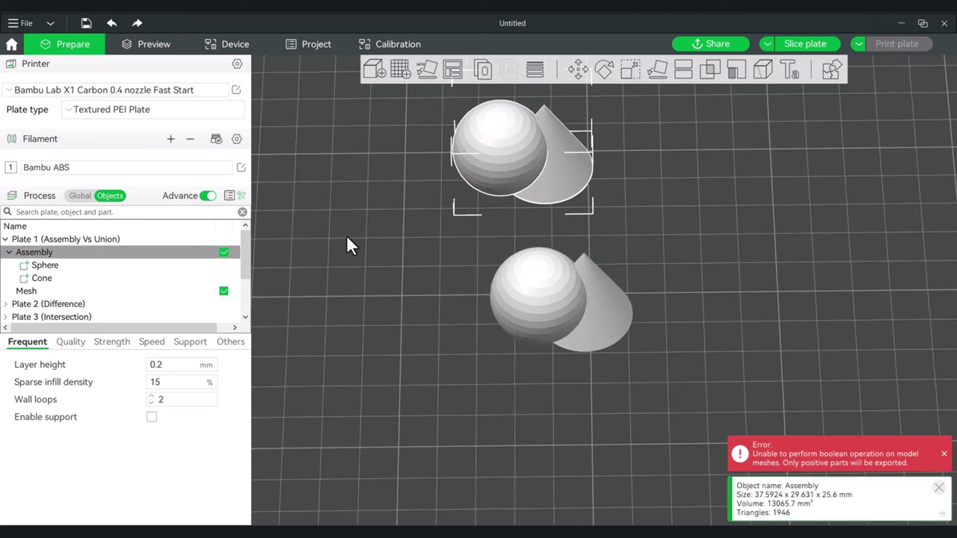
click(793, 42)
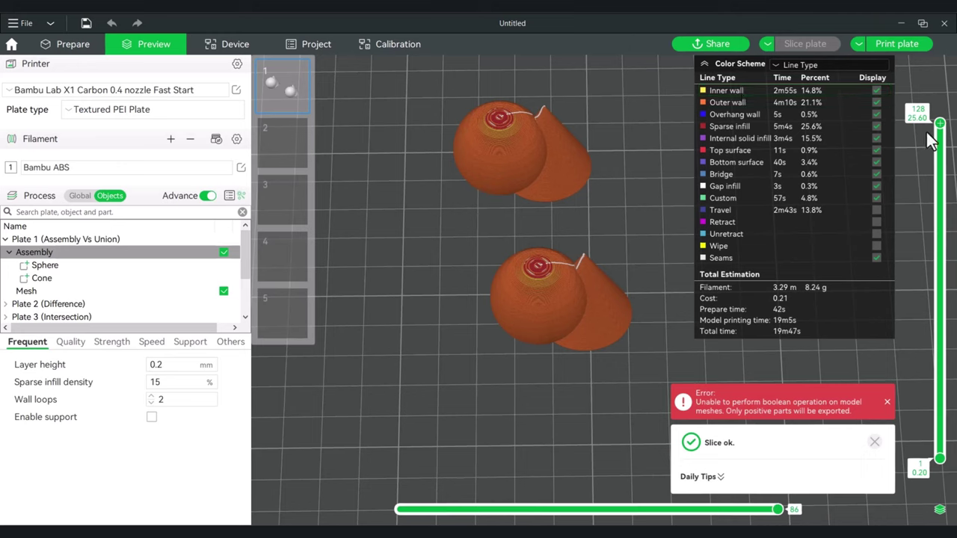
drag(941, 128, 924, 237)
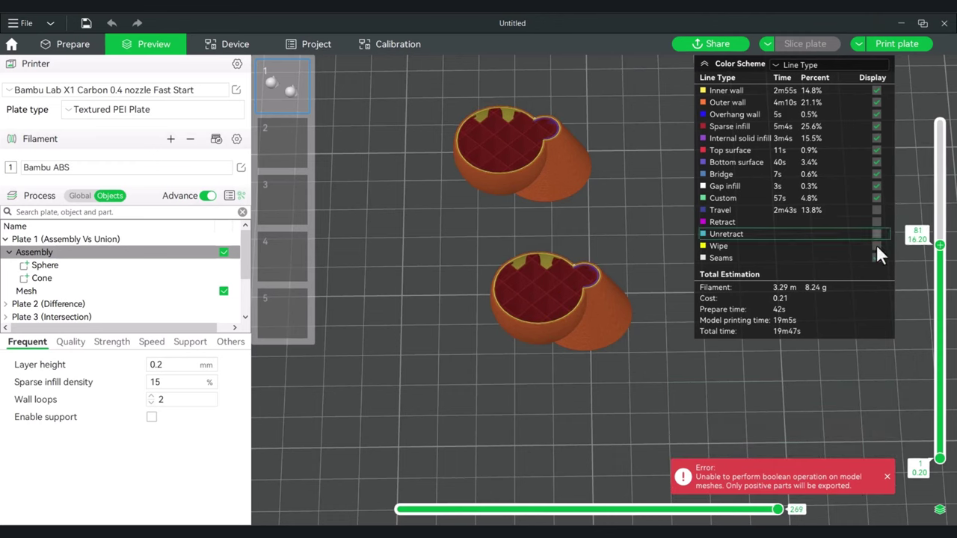
drag(939, 244, 940, 112)
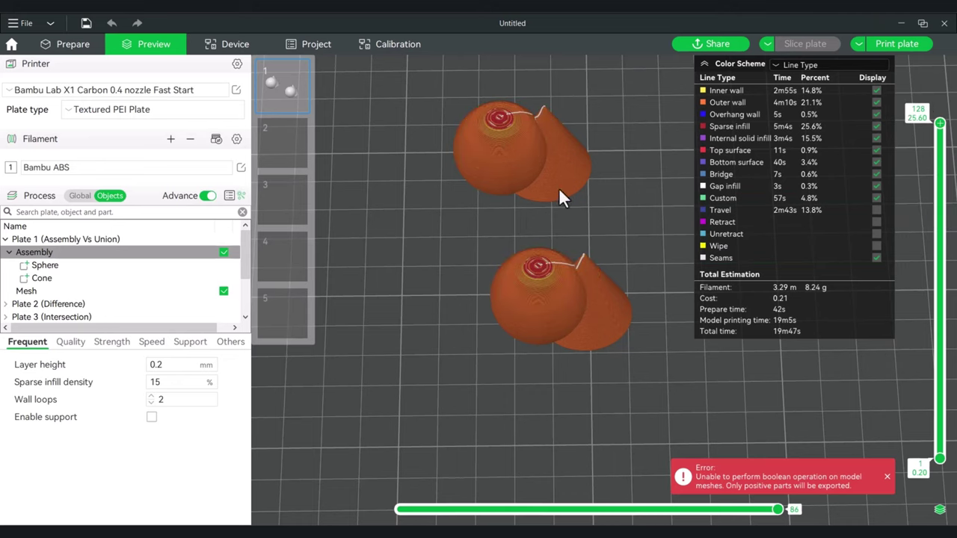
click(64, 44)
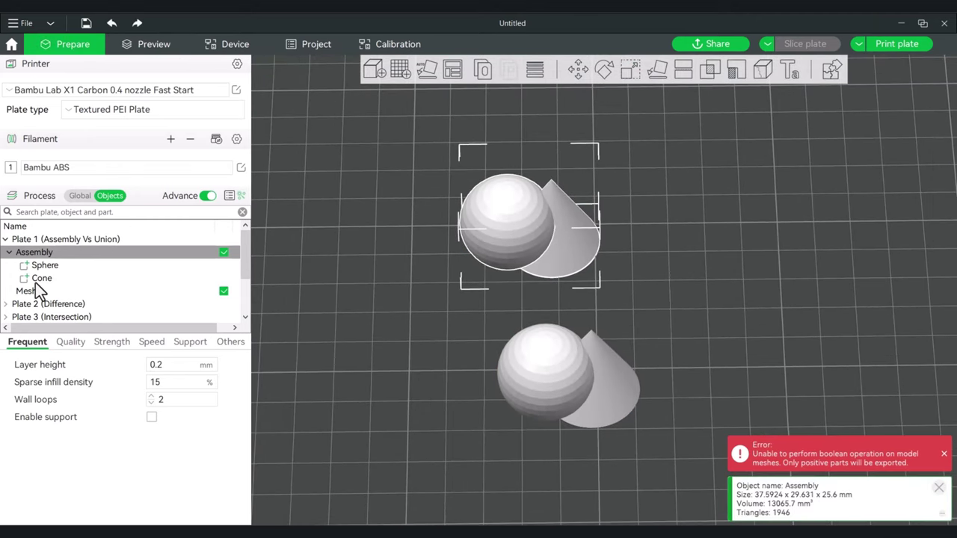
Move the Assembly's cone to the opposite side of its sphere along X and raise it along Z.
click(37, 280)
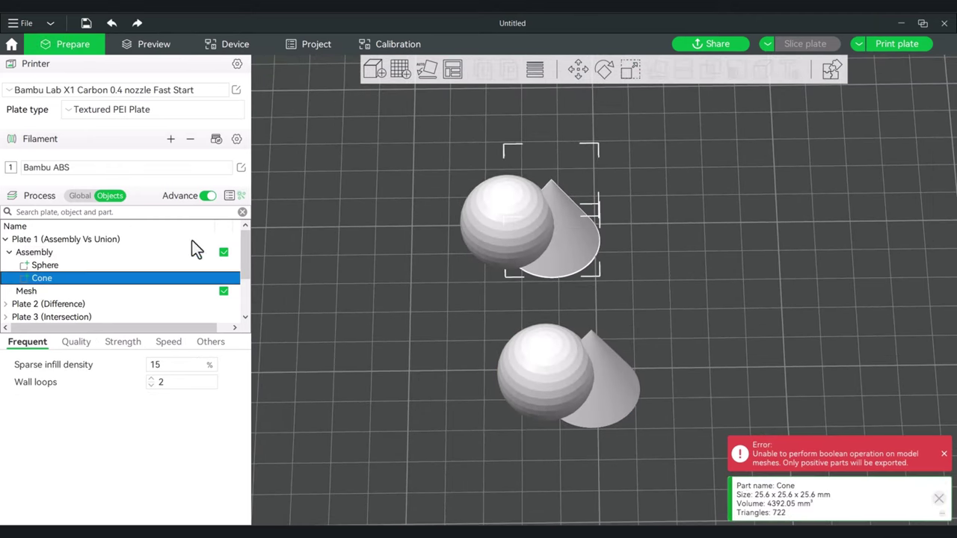
click(583, 68)
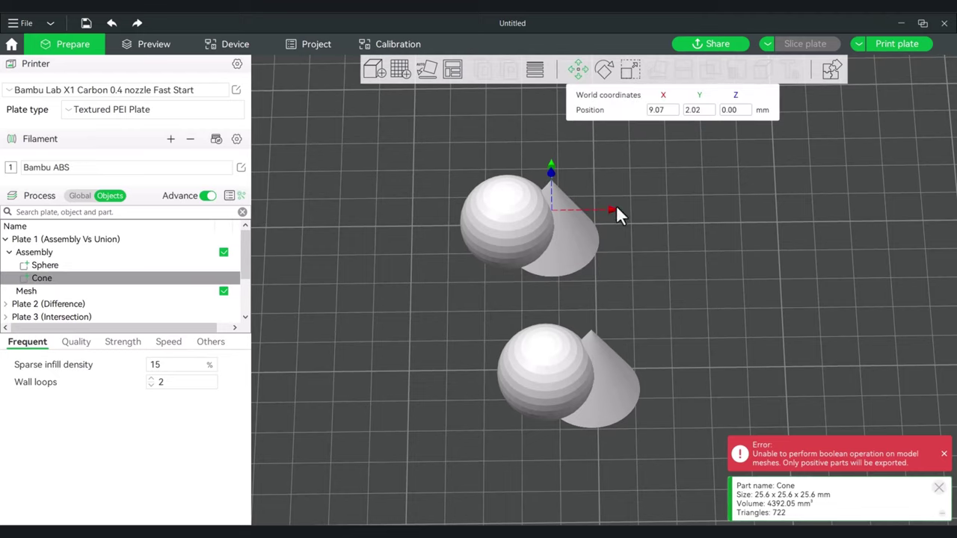
drag(613, 214, 515, 209)
drag(456, 167, 450, 95)
click(523, 184)
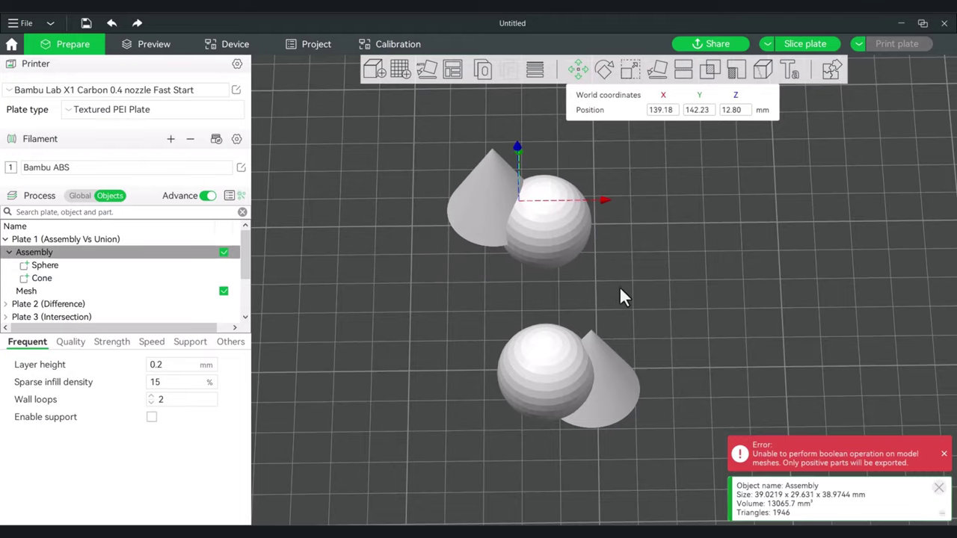
drag(621, 294, 562, 319)
click(571, 326)
Add a Cylinder primitive to Plate 2 (Negative Vs Difference).
drag(726, 350, 705, 329)
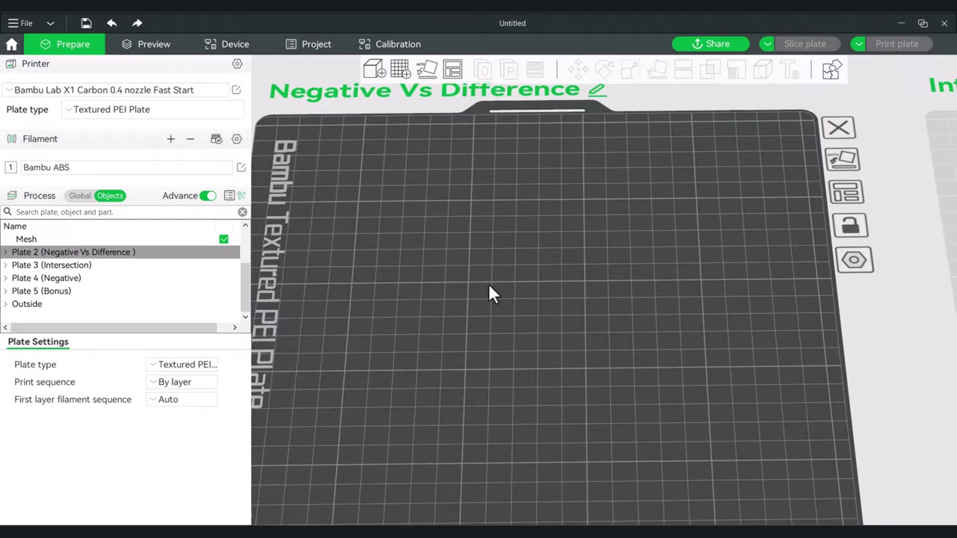
drag(488, 284, 495, 302)
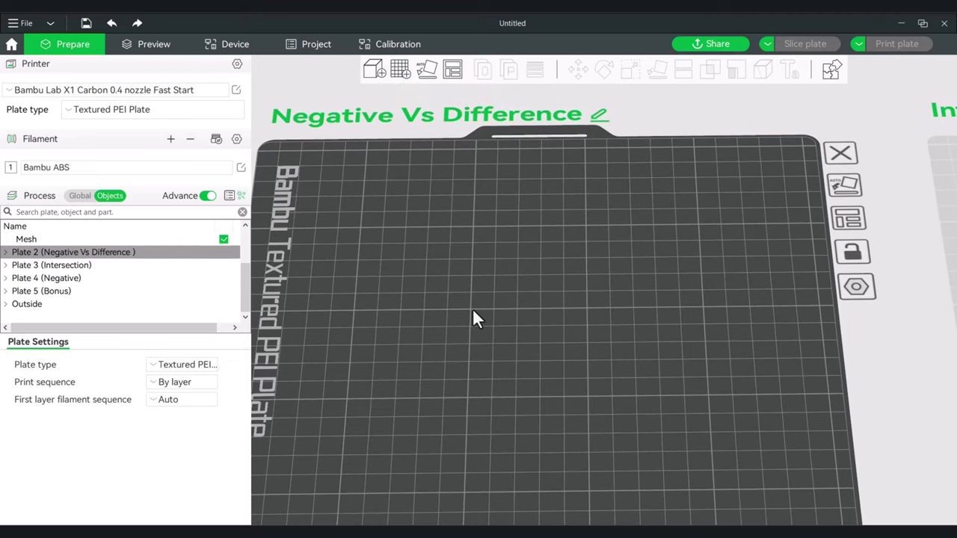
right_click(473, 310)
mouse_move(529, 339)
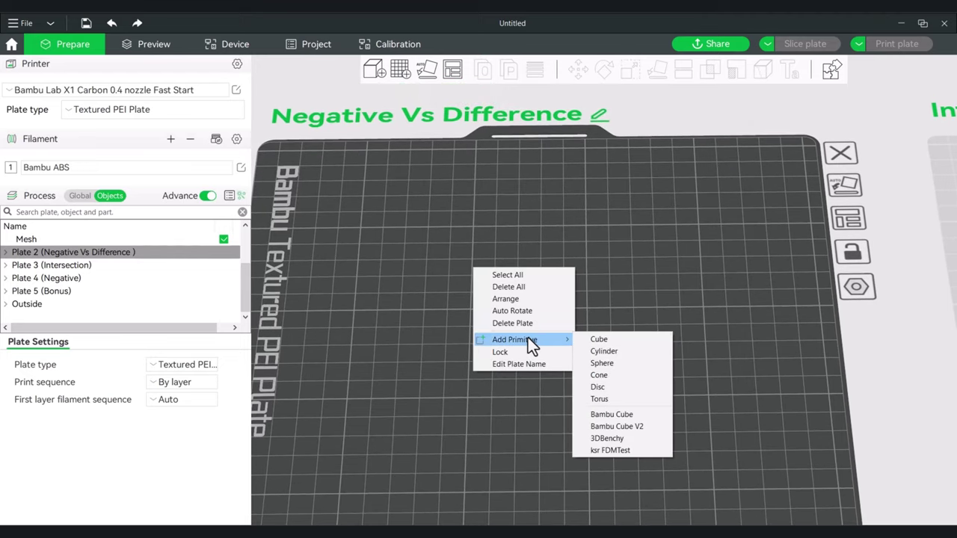
click(600, 351)
Add a Cube primitive to Plate 2 and position it so that it overlaps one side of the cylinder.
right_click(593, 344)
mouse_move(631, 375)
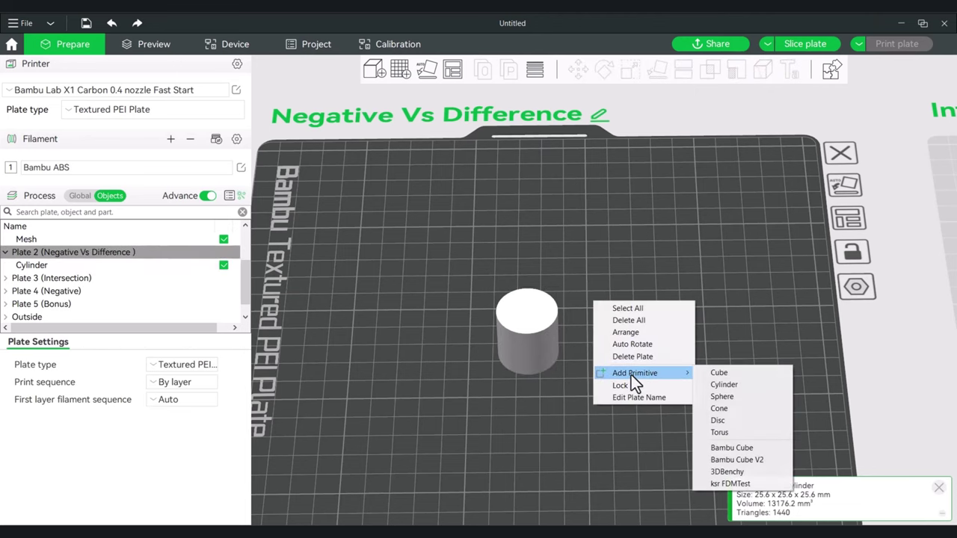
click(737, 374)
click(673, 355)
click(577, 326)
drag(578, 329, 587, 338)
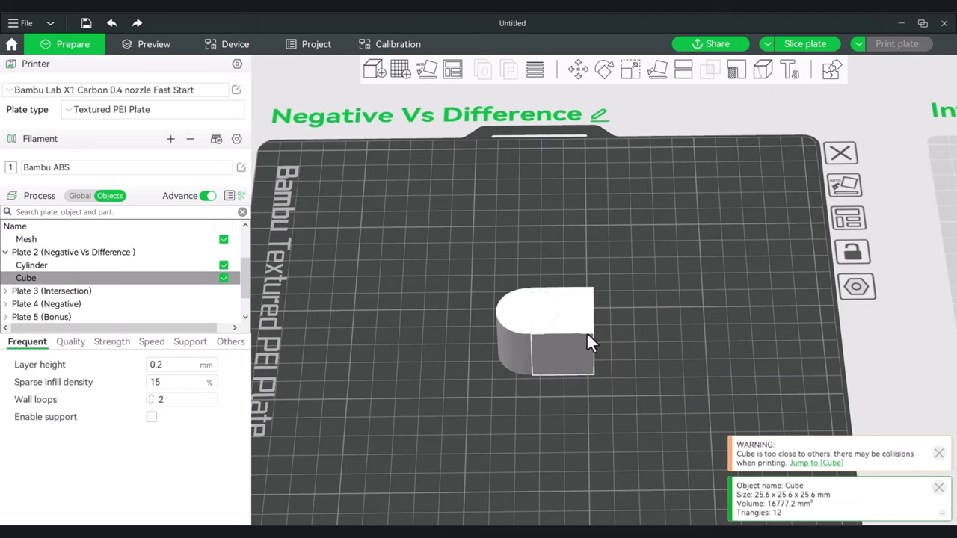
Select the overlapping cylinder and cube together and assemble them into one object.
click(655, 368)
drag(634, 391, 601, 331)
shift+drag(565, 301, 442, 202)
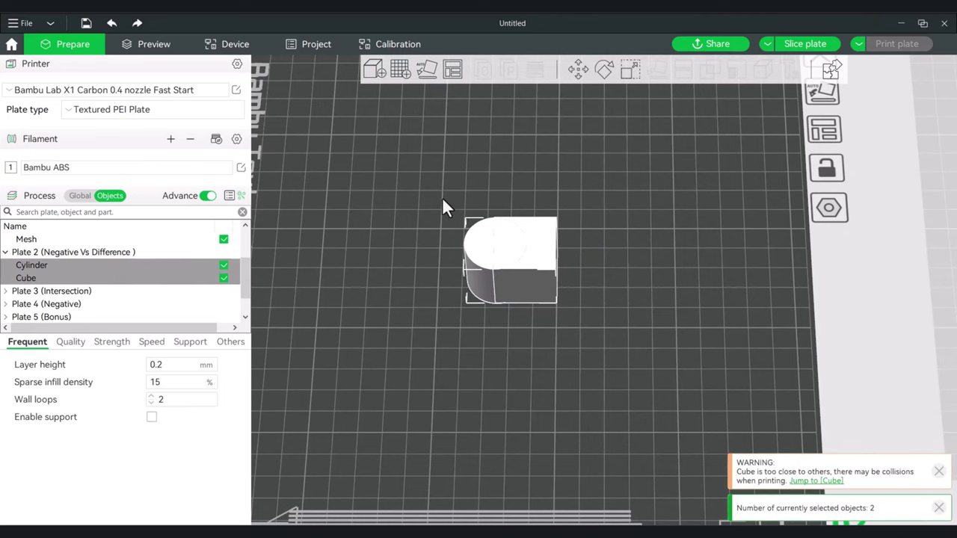
right_click(537, 252)
click(587, 215)
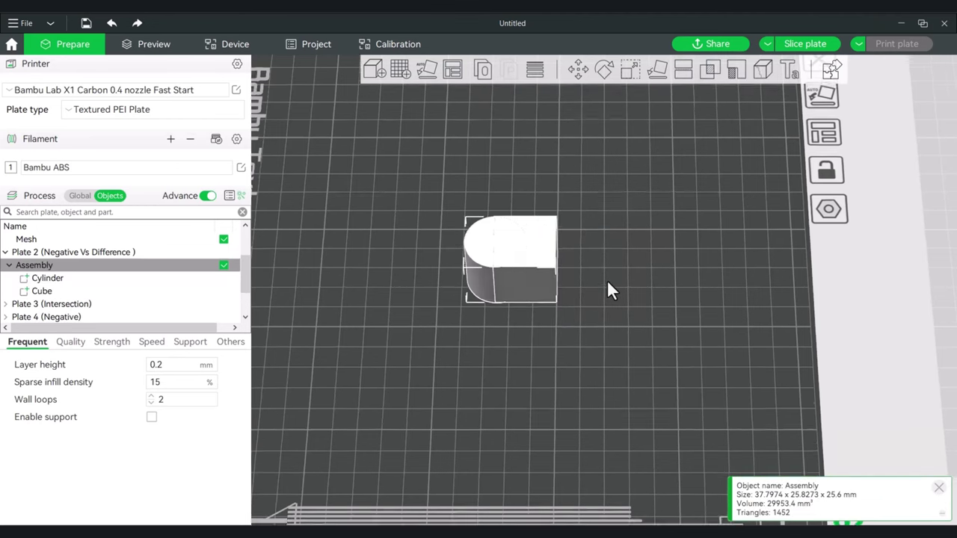
click(607, 282)
Clone the cylinder and cube assembly to make four additional copies on Plate 2.
right_click(524, 260)
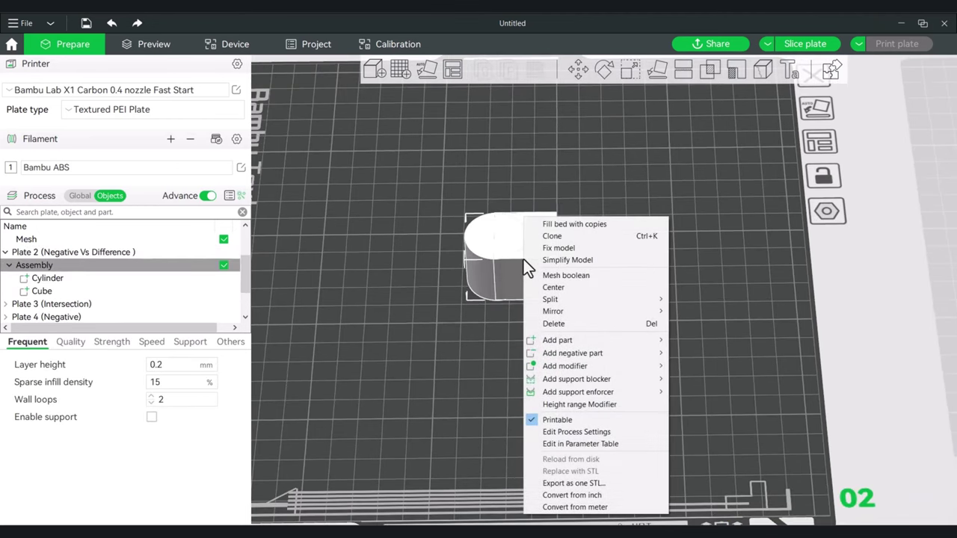
click(566, 234)
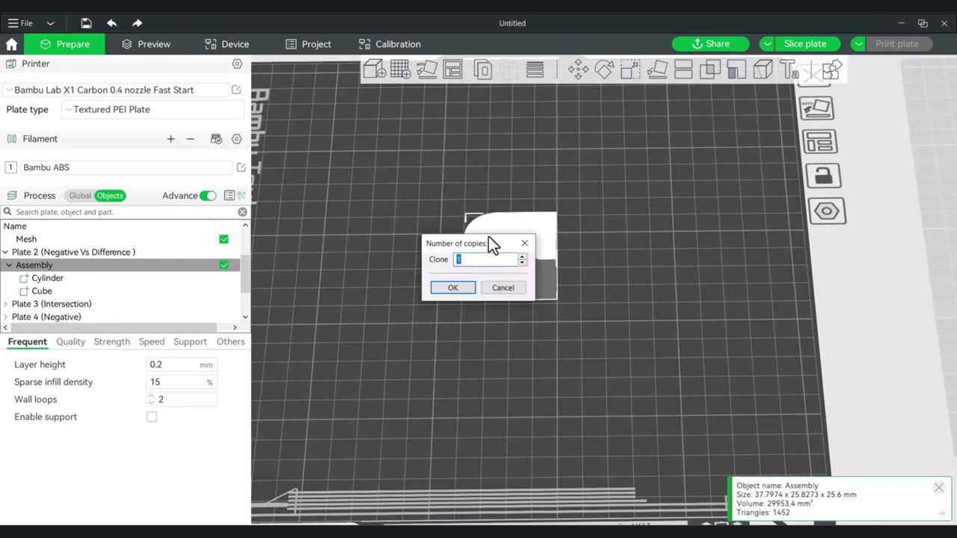
click(523, 256)
click(523, 257)
click(452, 288)
Line up three of the assemblies in a separate column on Plate 2, away from the remaining pair.
drag(545, 202, 631, 180)
drag(551, 247, 664, 236)
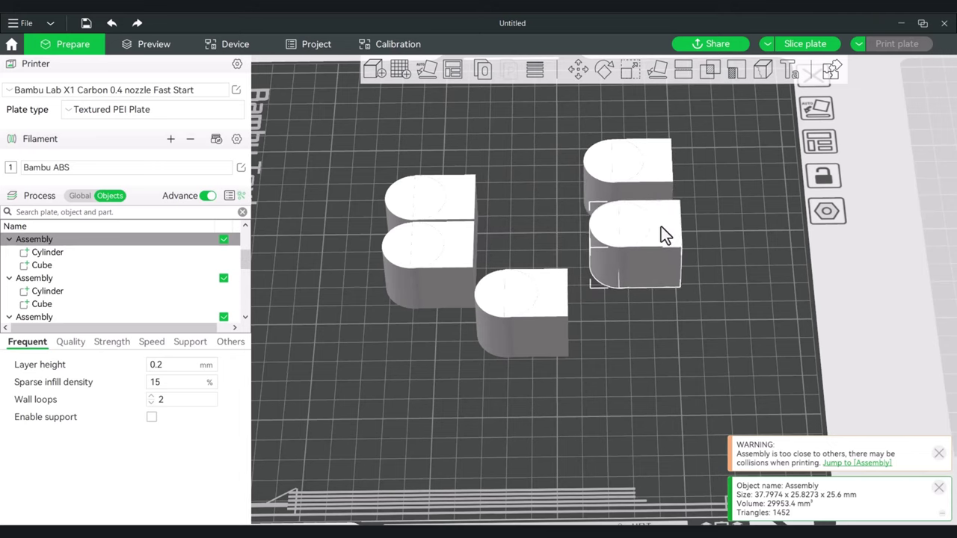
drag(548, 309, 669, 295)
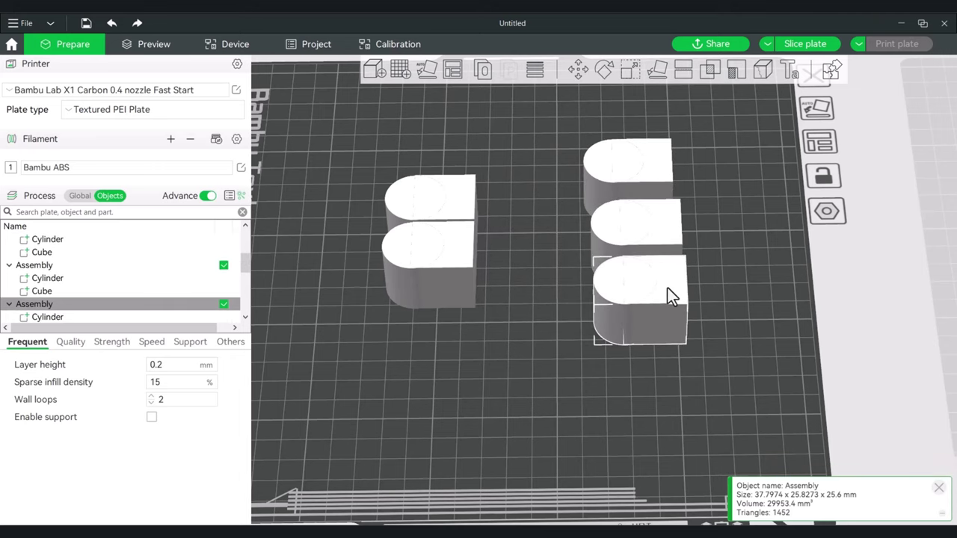
click(526, 273)
scroll(510, 274, up, 2)
right_drag(510, 275, 596, 306)
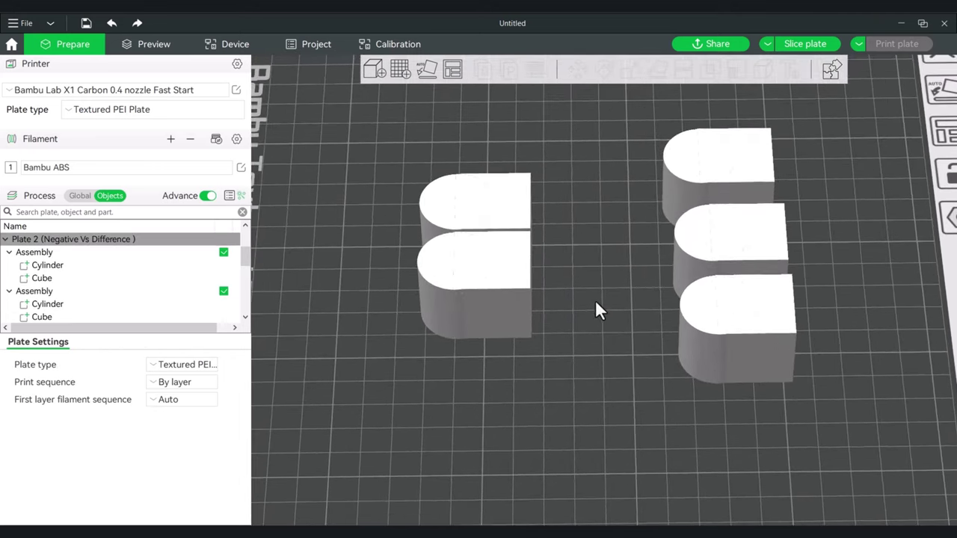
right_drag(470, 395, 459, 387)
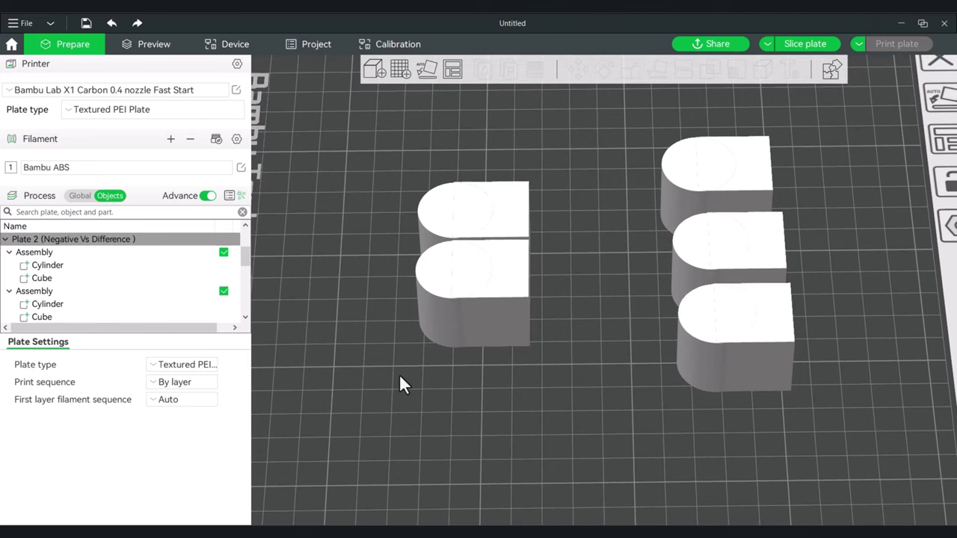
mouse_move(411, 379)
mouse_down()
mouse_move(399, 368)
mouse_move(414, 359)
mouse_move(423, 386)
mouse_up()
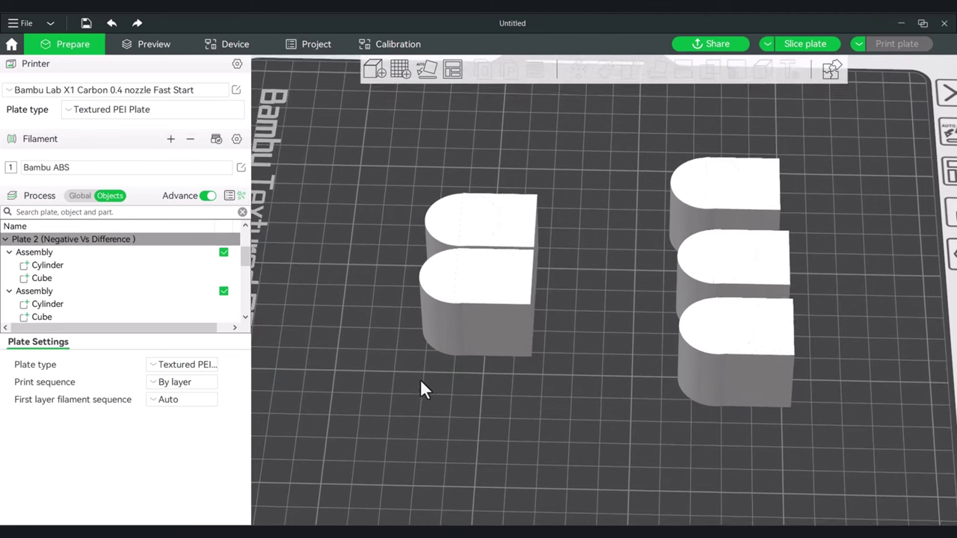
Change the Cylinder in the rear assembly of the separate pair to a Negative Part.
click(515, 215)
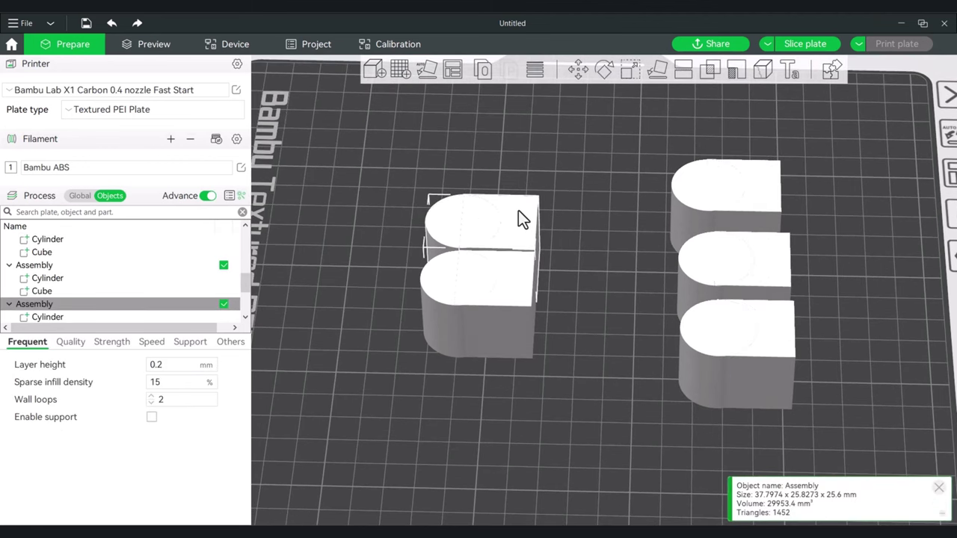
drag(391, 245, 452, 222)
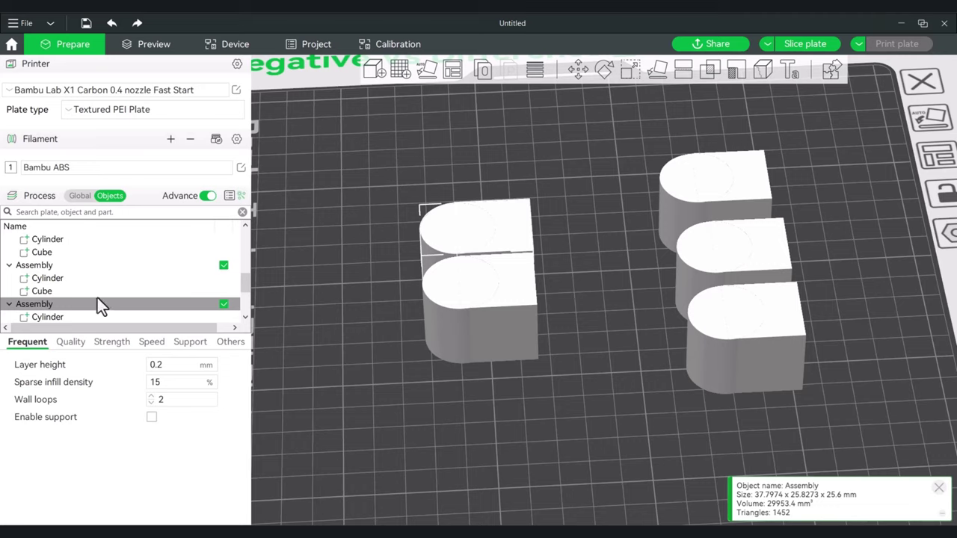
scroll(98, 298, down, 2)
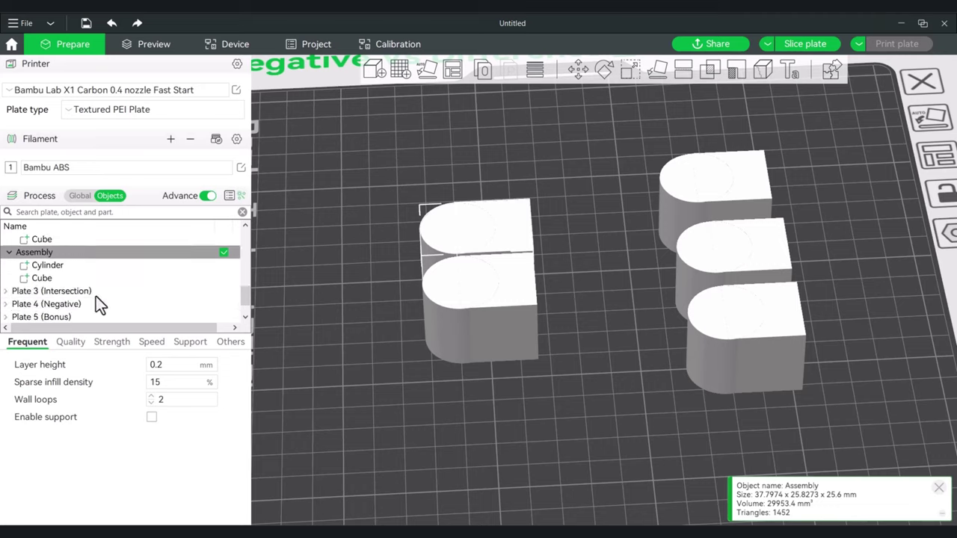
click(48, 266)
right_click(49, 265)
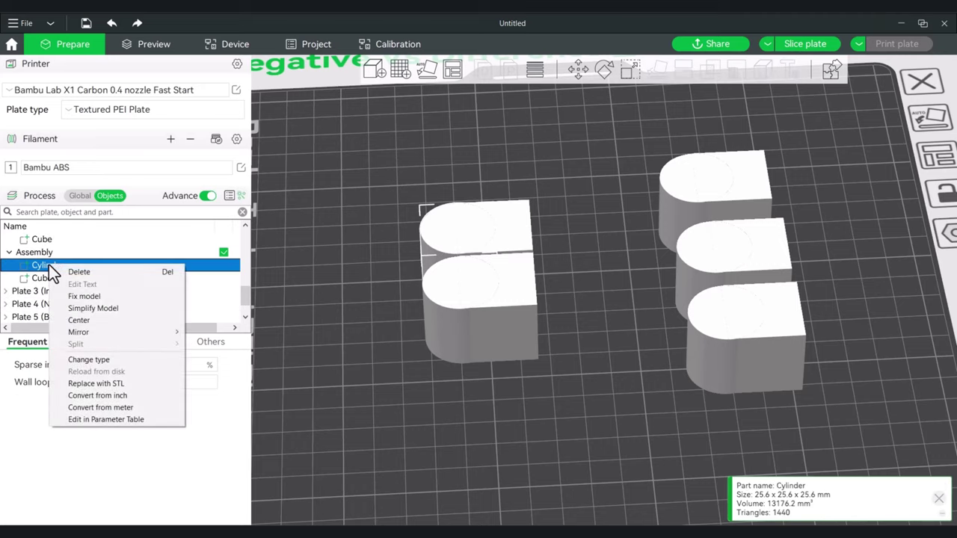
click(135, 360)
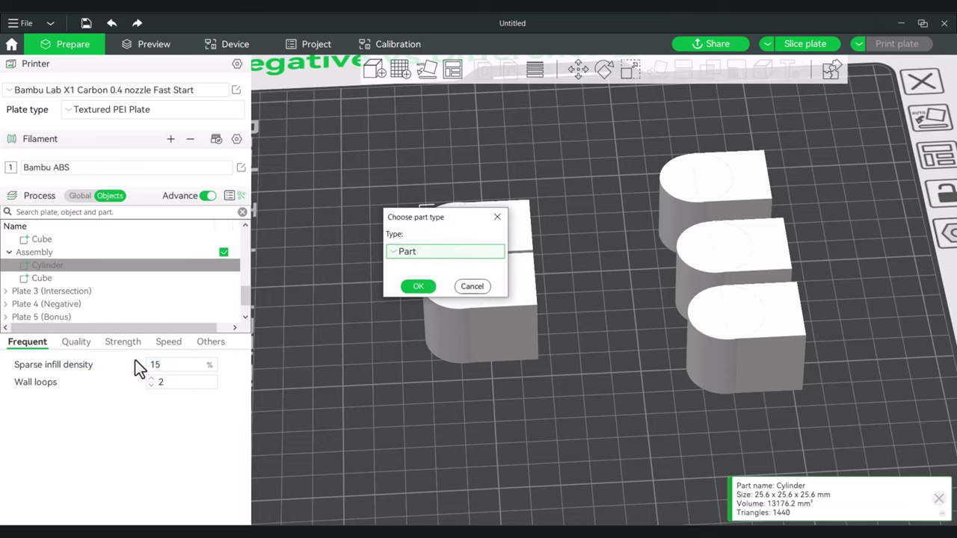
click(415, 255)
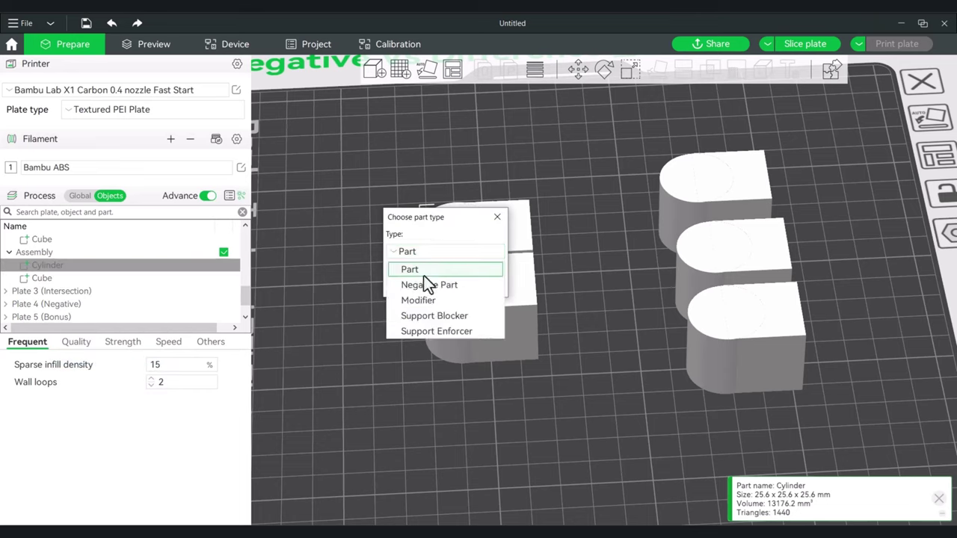
click(423, 285)
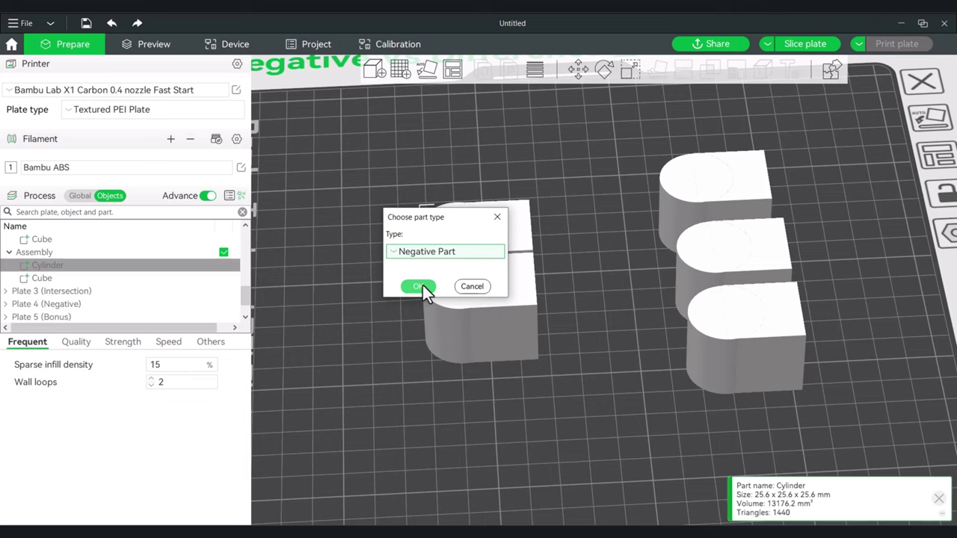
click(421, 286)
Change the Cube in the front assembly of the separate pair to a Negative Part.
click(514, 308)
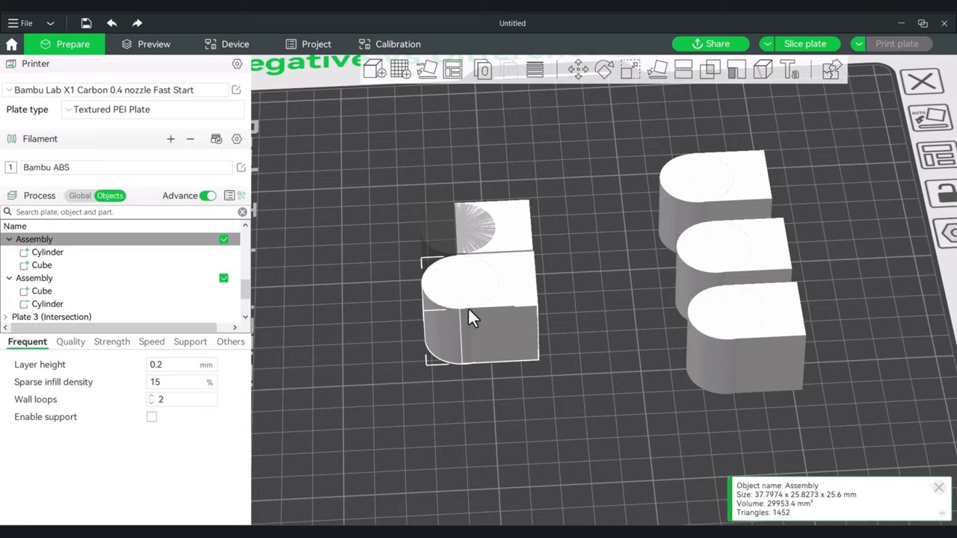
right_click(41, 267)
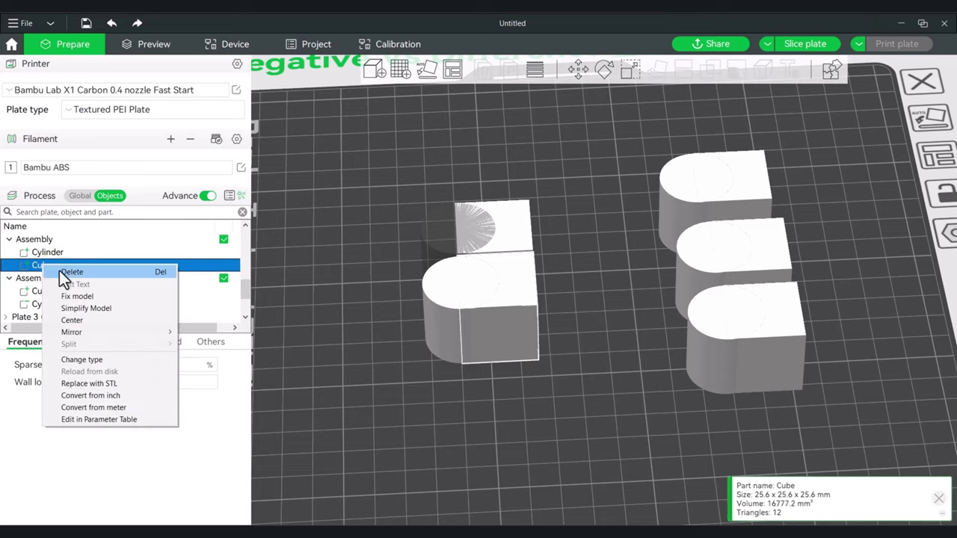
click(111, 360)
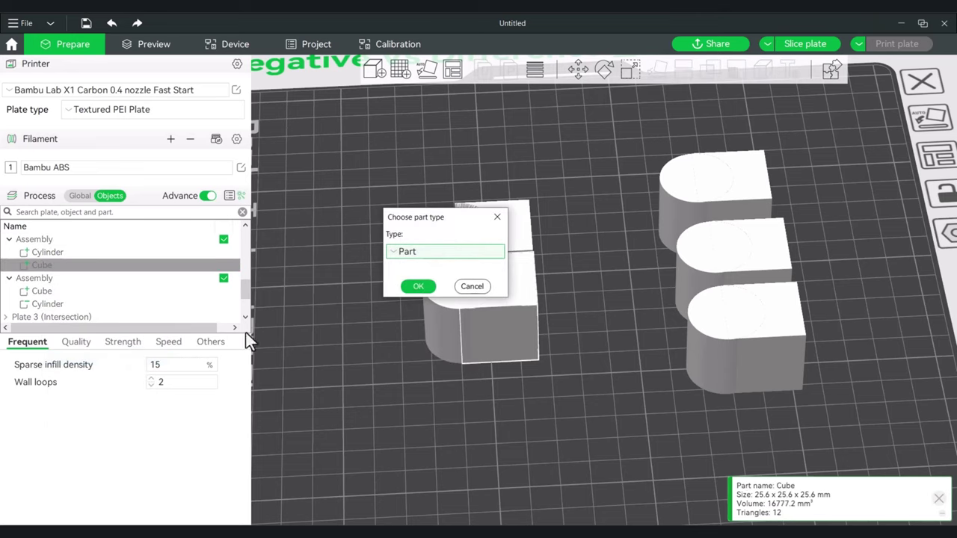
click(409, 252)
click(427, 291)
click(418, 287)
Slice Plate 2 and examine the sliced shapes of the two assemblies that contain negative parts.
drag(610, 281, 604, 283)
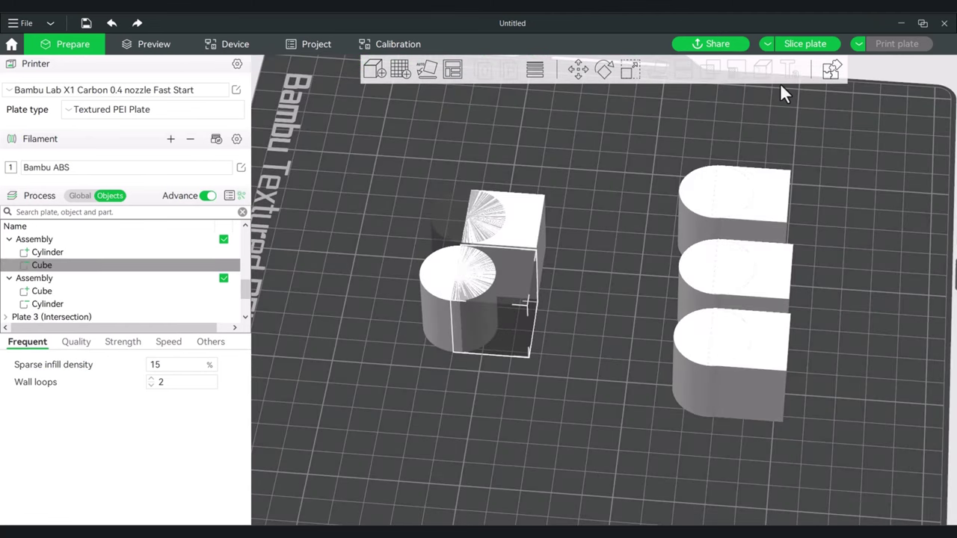
click(806, 45)
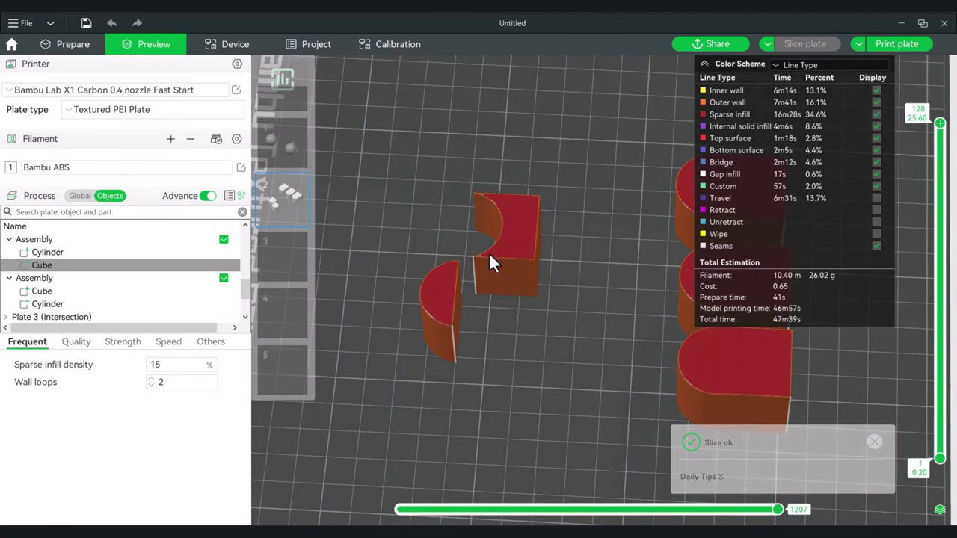
scroll(504, 346, up, 2)
drag(454, 352, 489, 348)
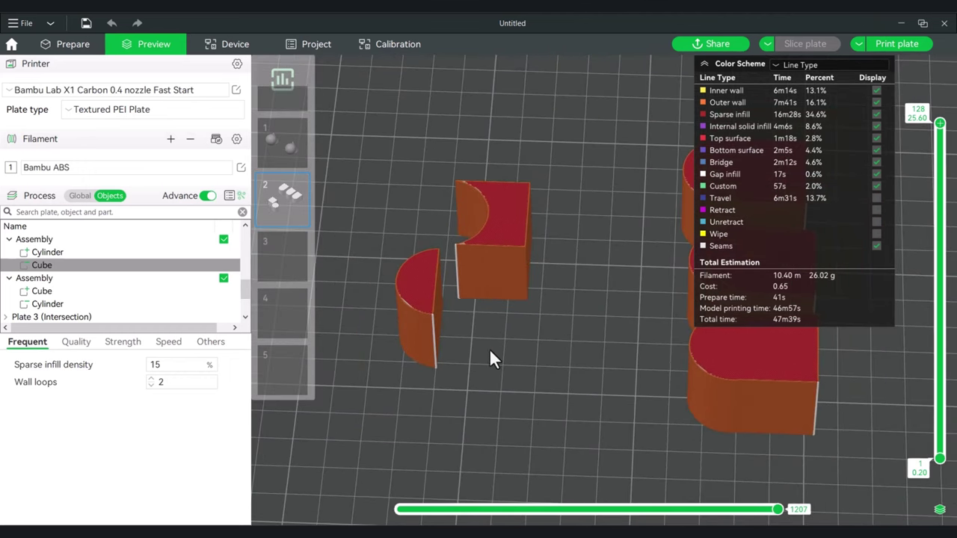
Return to the editing view and check the move handles of the negative Cube.
key(ctrl+Tab)
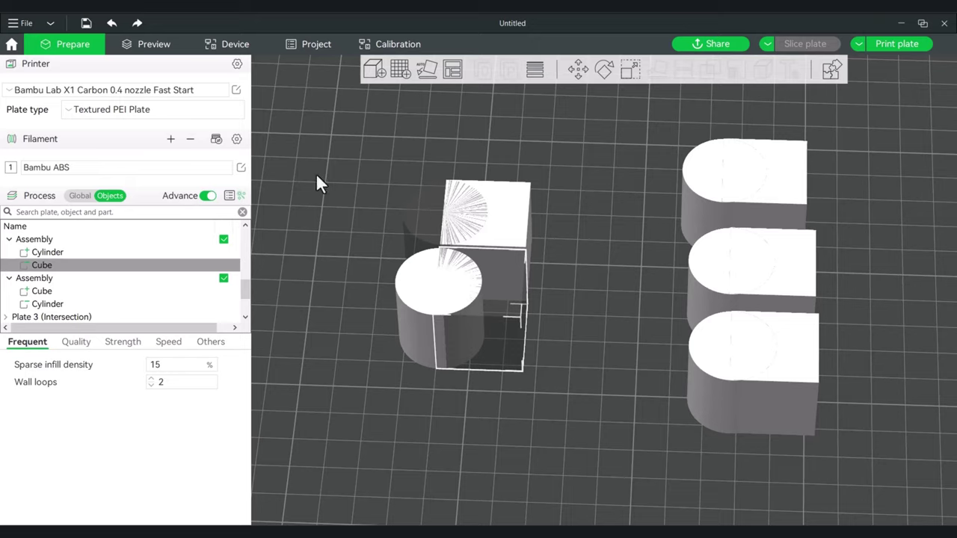
click(574, 71)
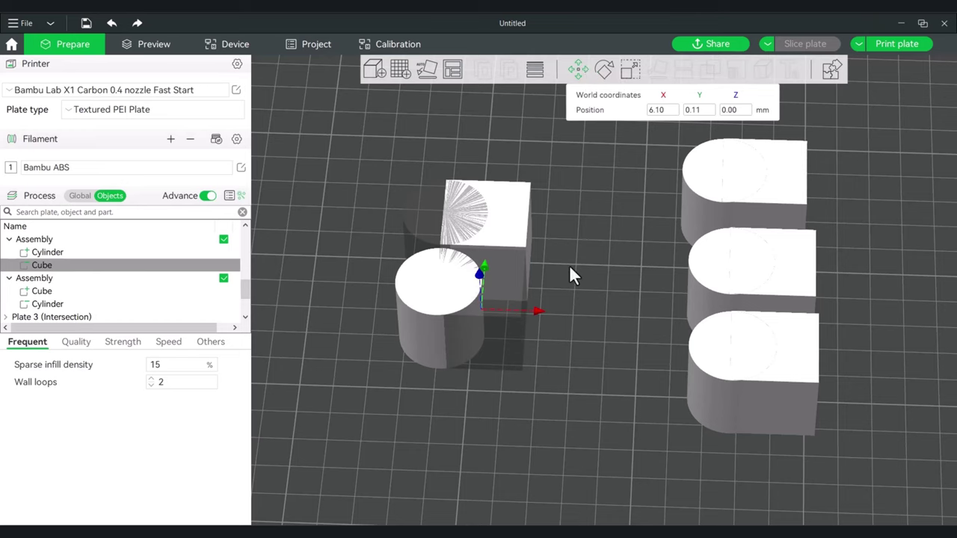
click(613, 260)
middle_drag(623, 243, 529, 258)
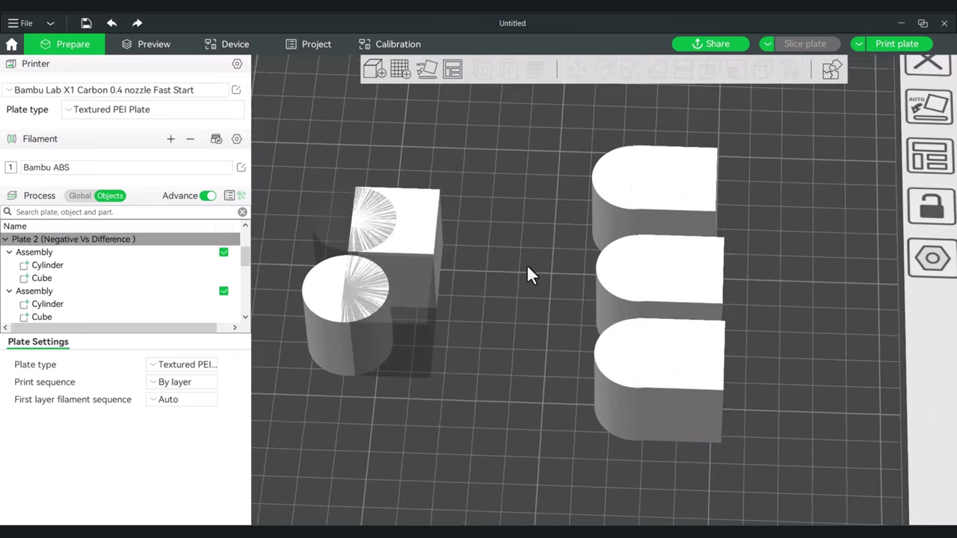
Clone the rear assembly of the three-assembly column on Plate 2.
click(699, 191)
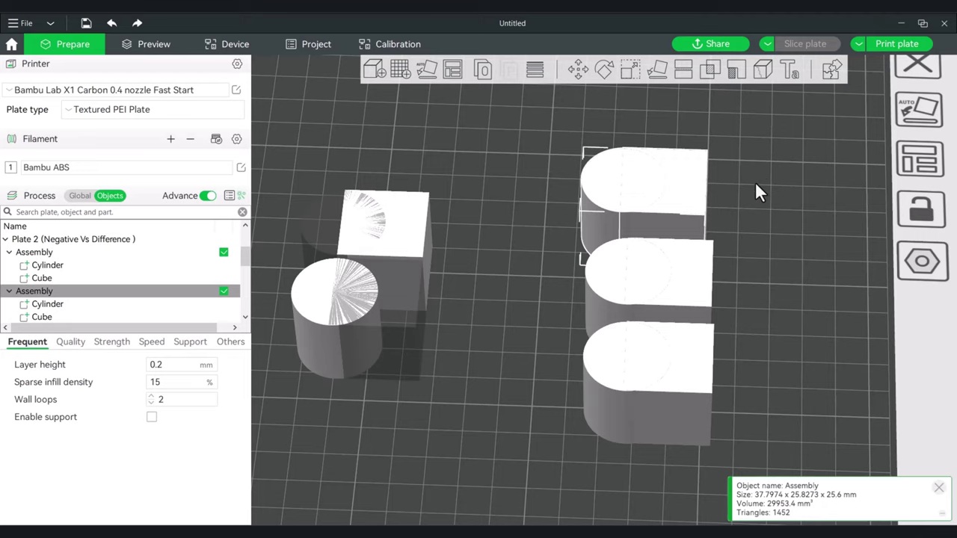
right_click(680, 191)
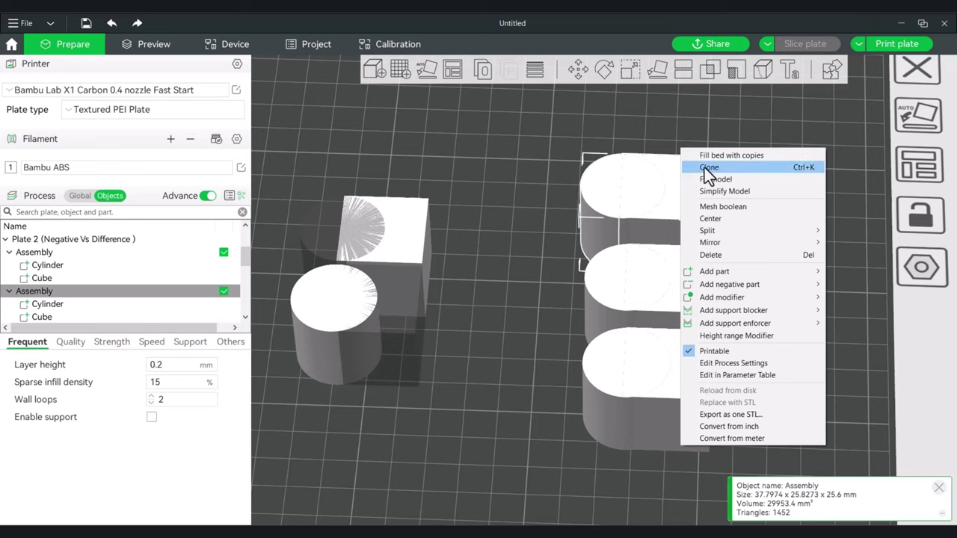
click(705, 168)
click(452, 287)
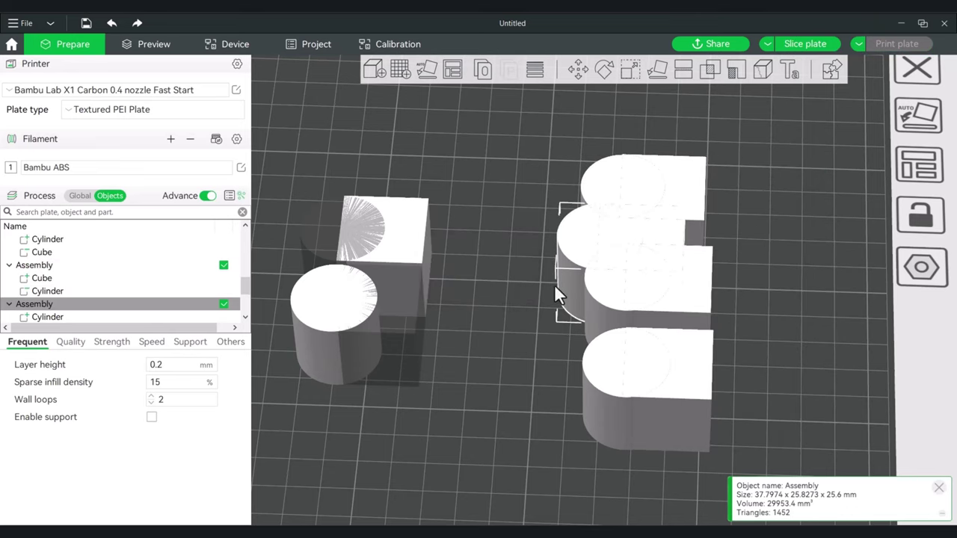
Place two solid assemblies side by side near the plate's front and line up the other two behind them as a pair.
scroll(776, 334, up, 3)
drag(640, 295, 522, 412)
click(669, 281)
drag(671, 277, 720, 374)
scroll(718, 379, up, 3)
click(613, 284)
drag(613, 290, 628, 326)
right_click(607, 298)
click(588, 299)
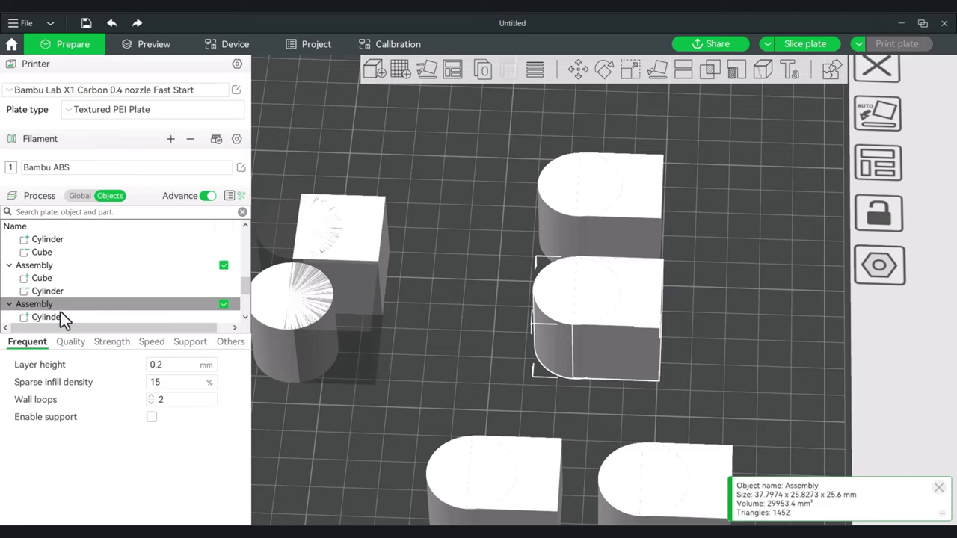
Change the Cube in the front assembly of the rearranged rear pair to a Negative Part.
scroll(52, 291, down, 2)
click(46, 281)
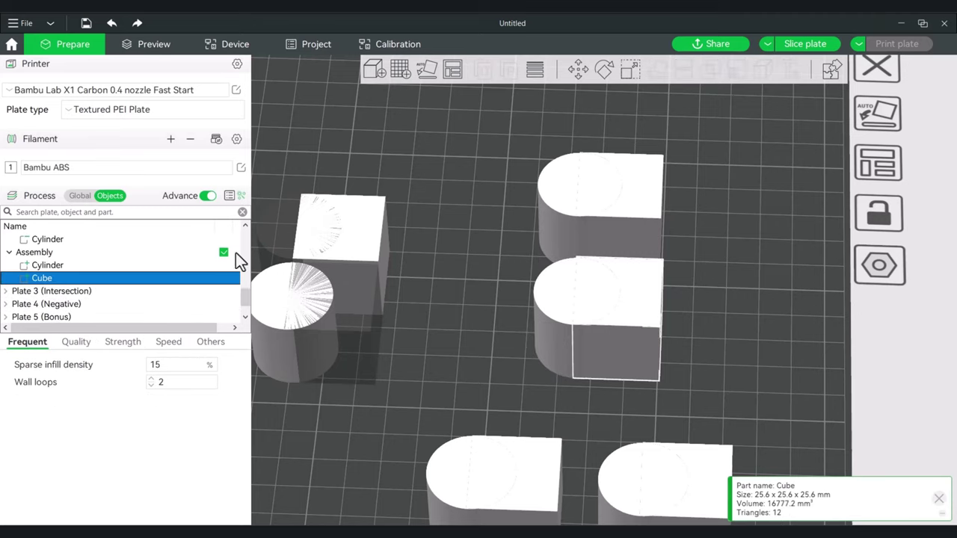
right_click(42, 277)
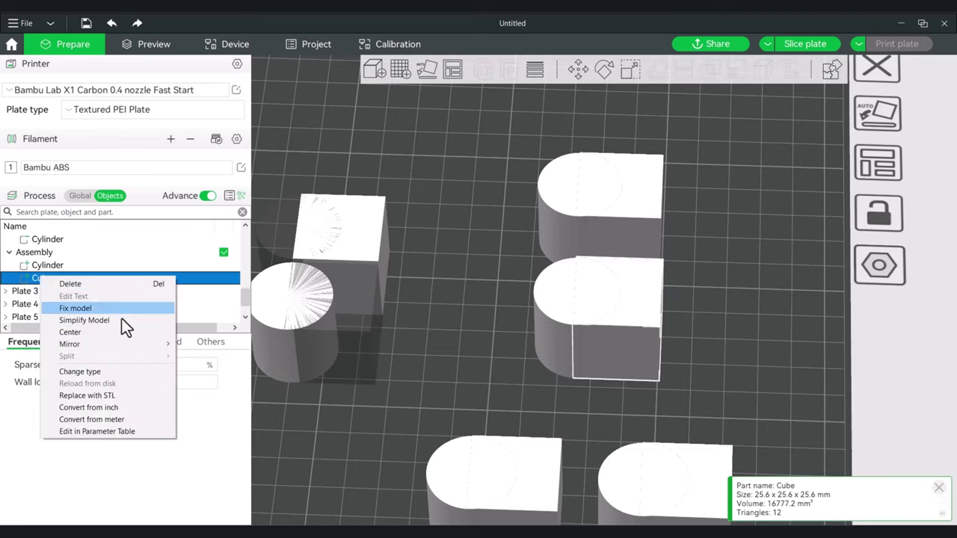
click(121, 372)
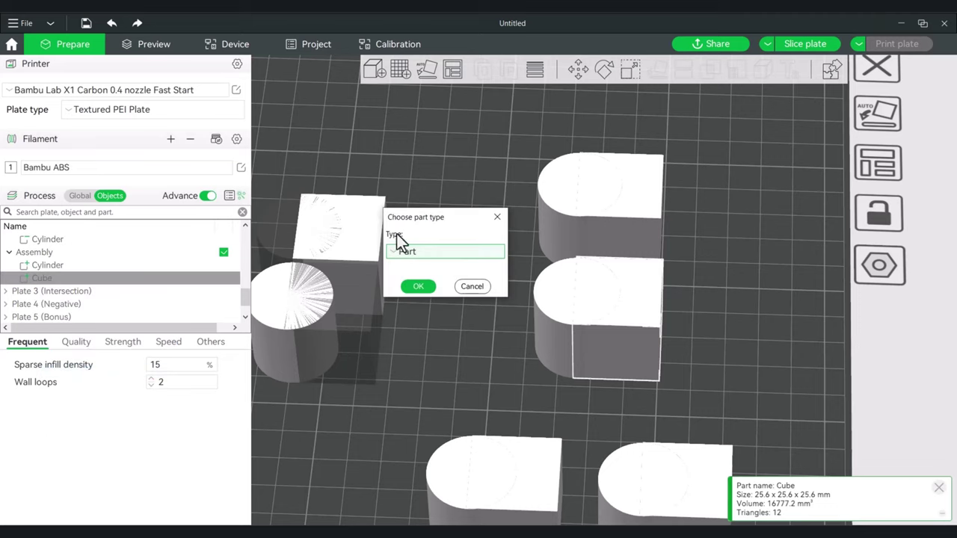
click(409, 250)
click(422, 285)
click(421, 288)
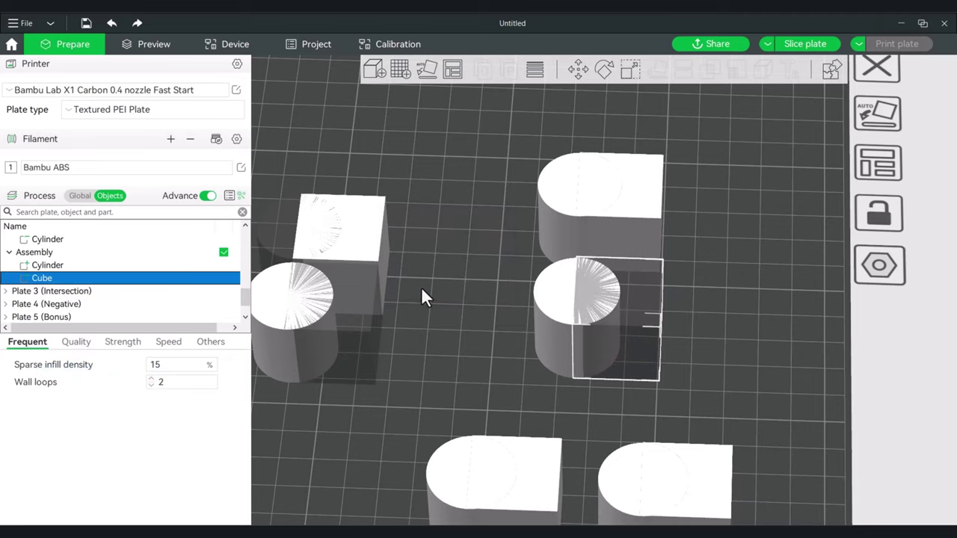
Change the Cylinder in the rear assembly of the same pair to a Negative Part.
click(494, 225)
click(569, 193)
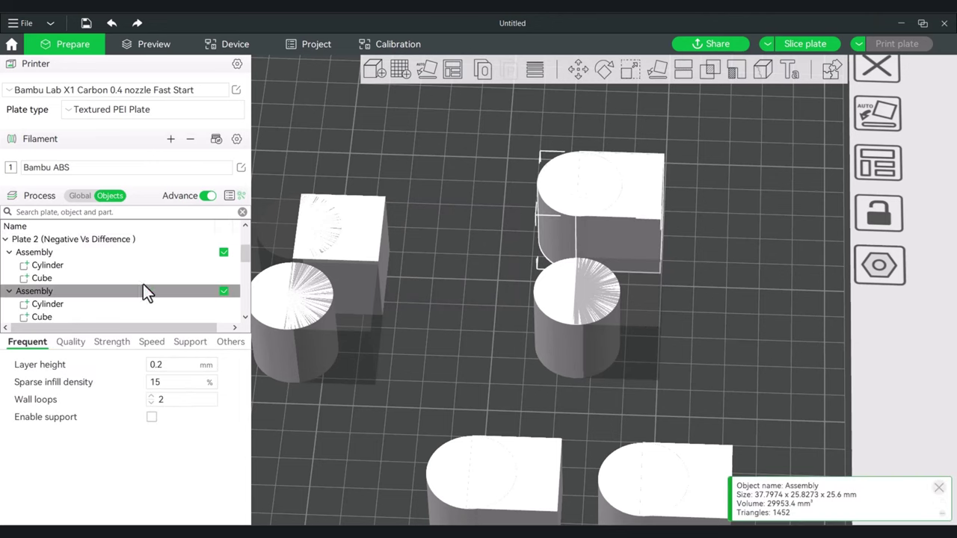
click(46, 305)
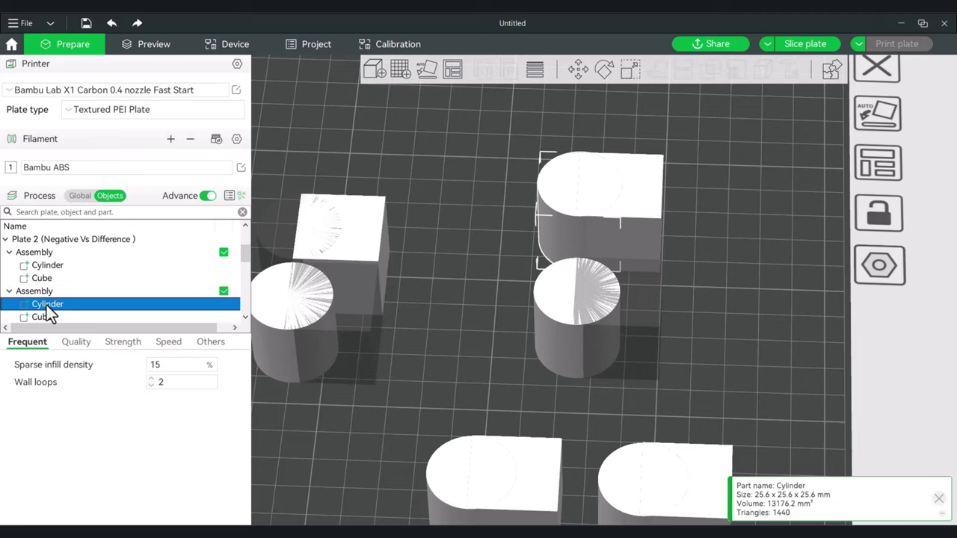
right_click(46, 305)
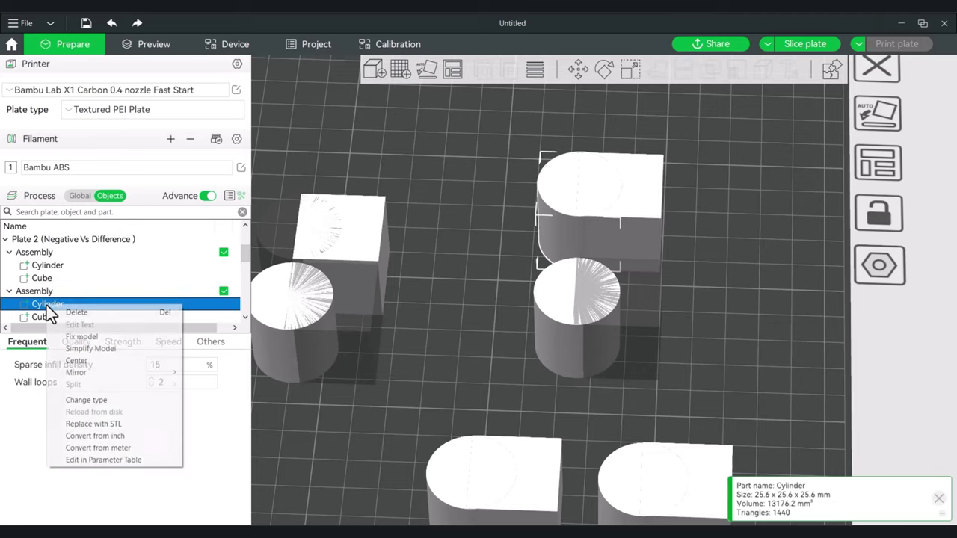
click(119, 399)
click(418, 254)
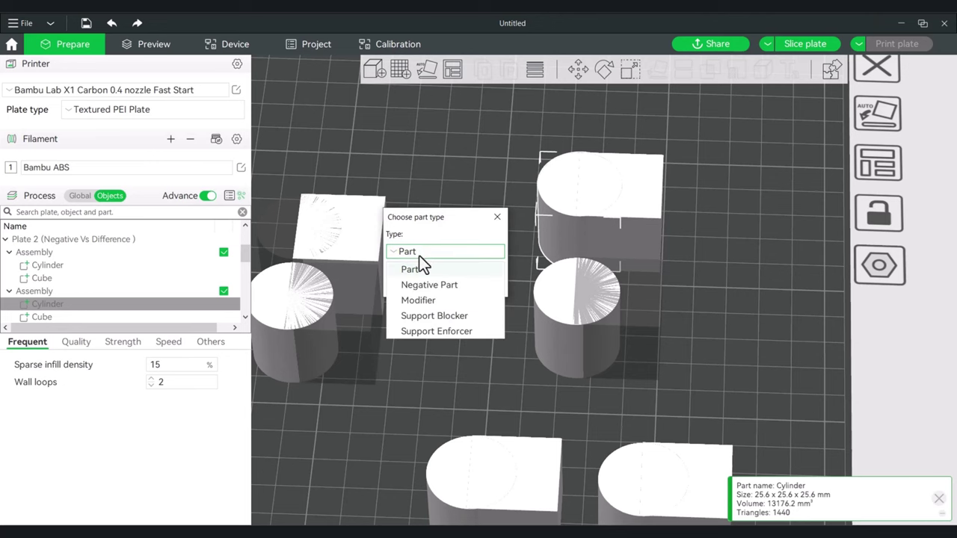
click(426, 285)
click(420, 285)
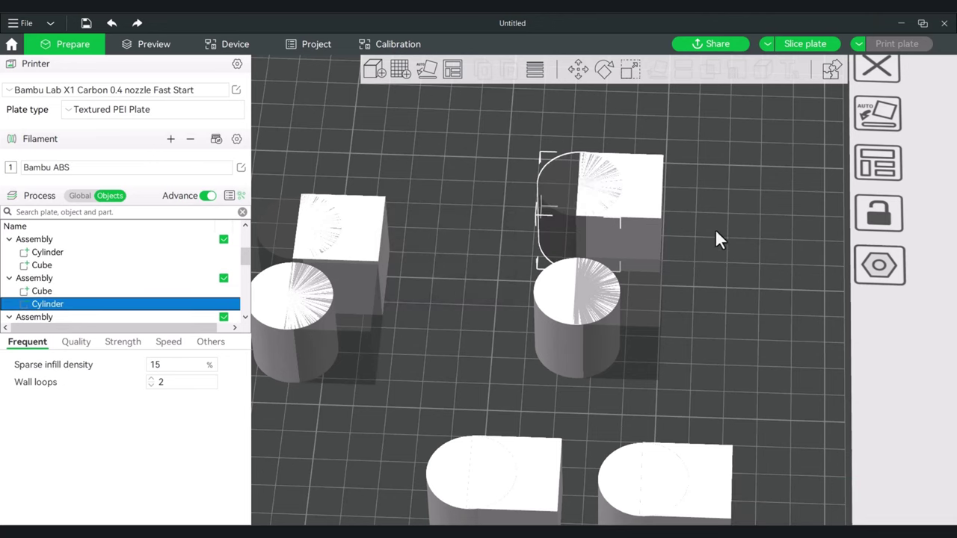
Apply Mesh boolean to both assemblies of the new pair to turn their negative parts into real cuts.
right_click(644, 218)
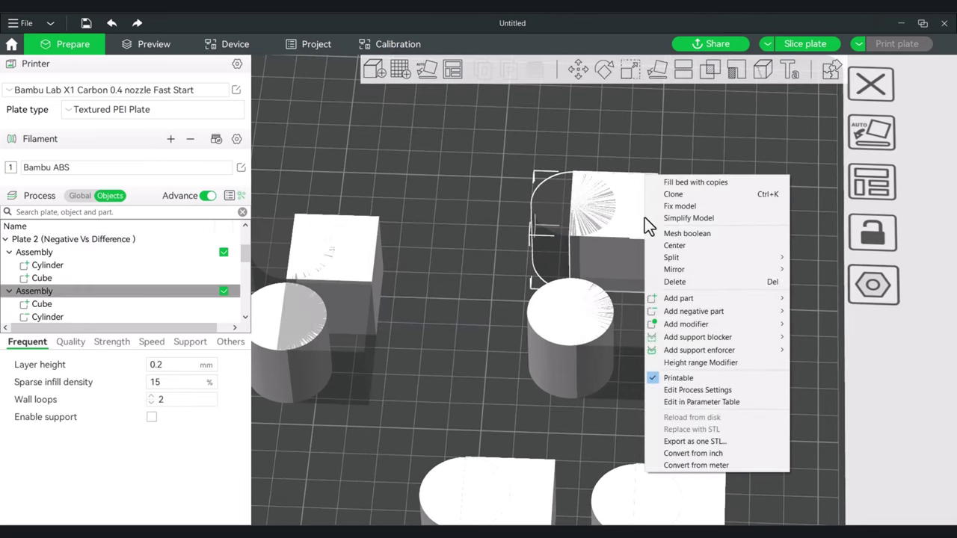
click(682, 238)
right_click(592, 326)
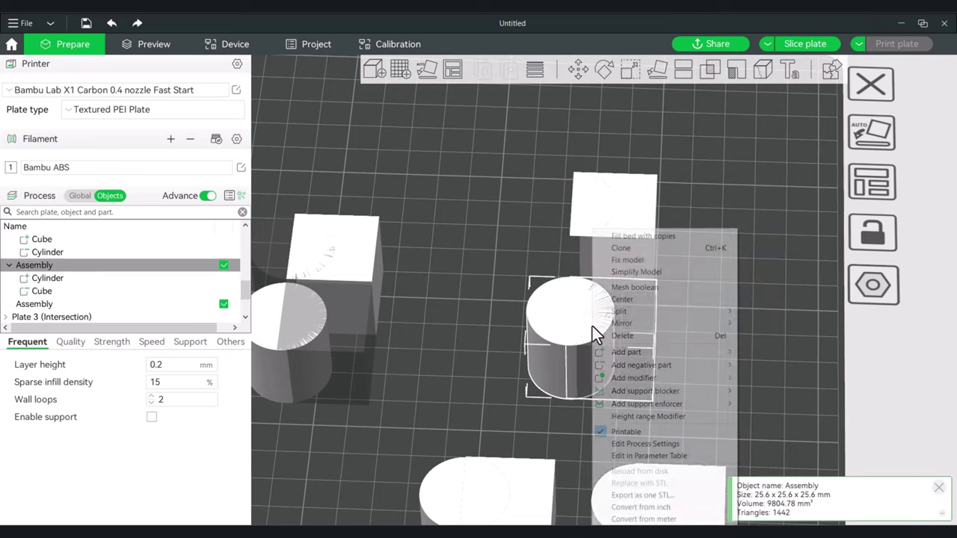
click(641, 287)
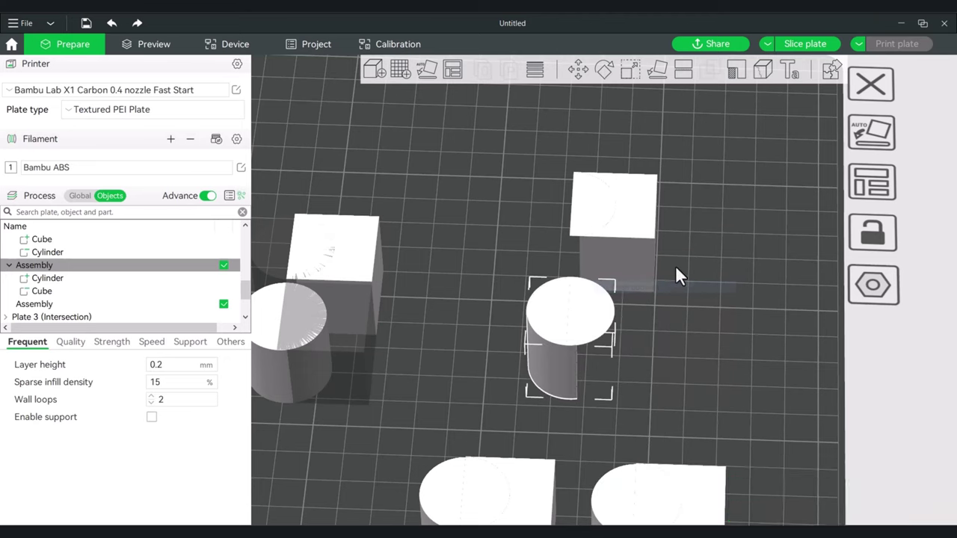
drag(699, 281, 734, 300)
drag(586, 323, 767, 253)
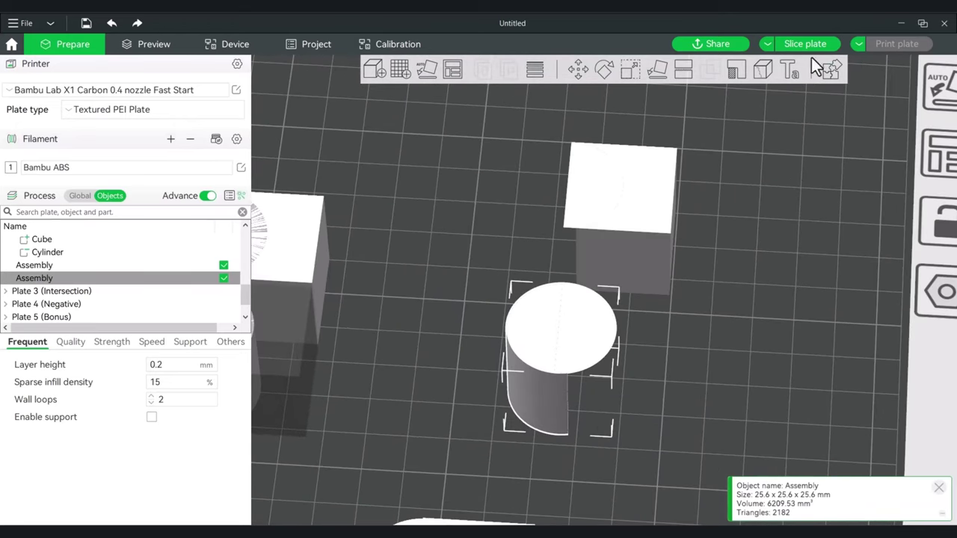
Slice Plate 2, compare the mesh-boolean shapes with the negative-part shapes, and return to the editing view.
click(808, 44)
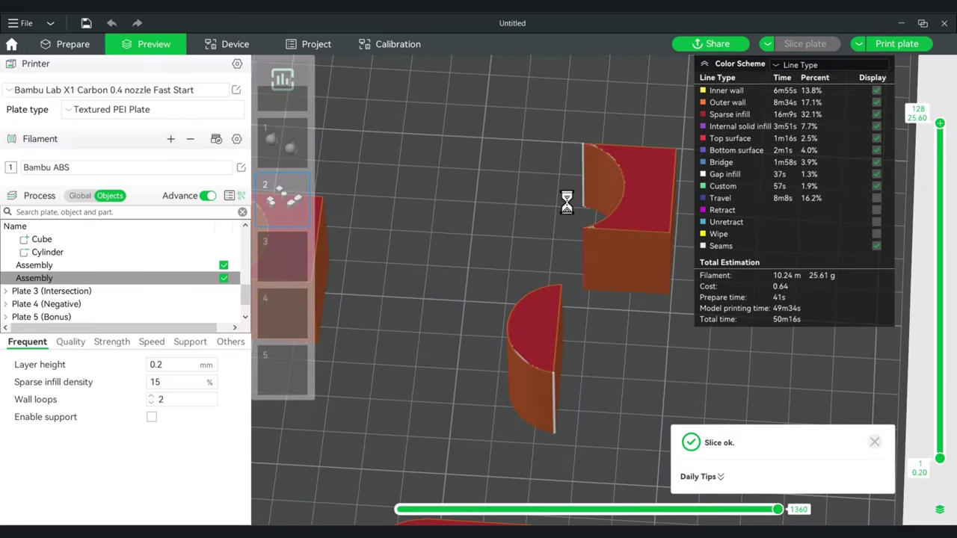
drag(486, 210, 492, 260)
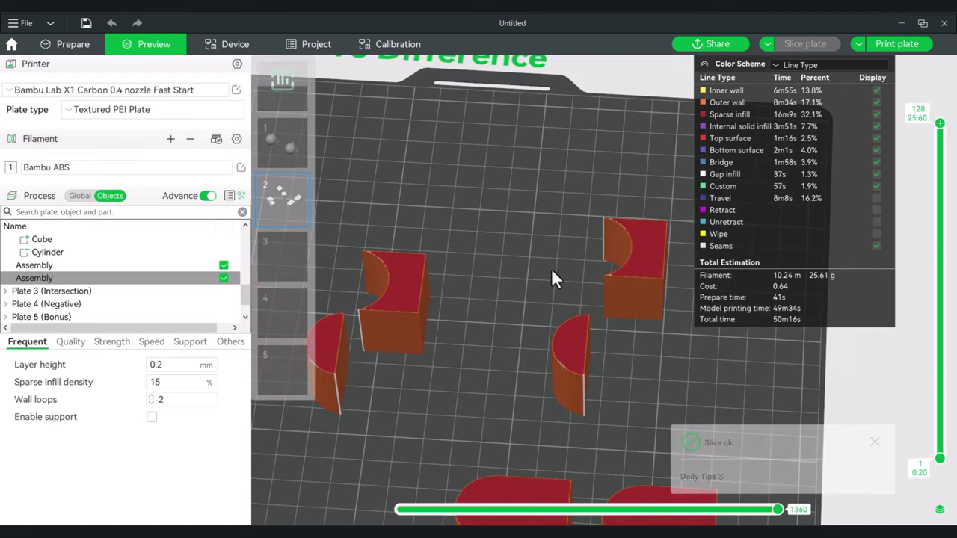
click(68, 44)
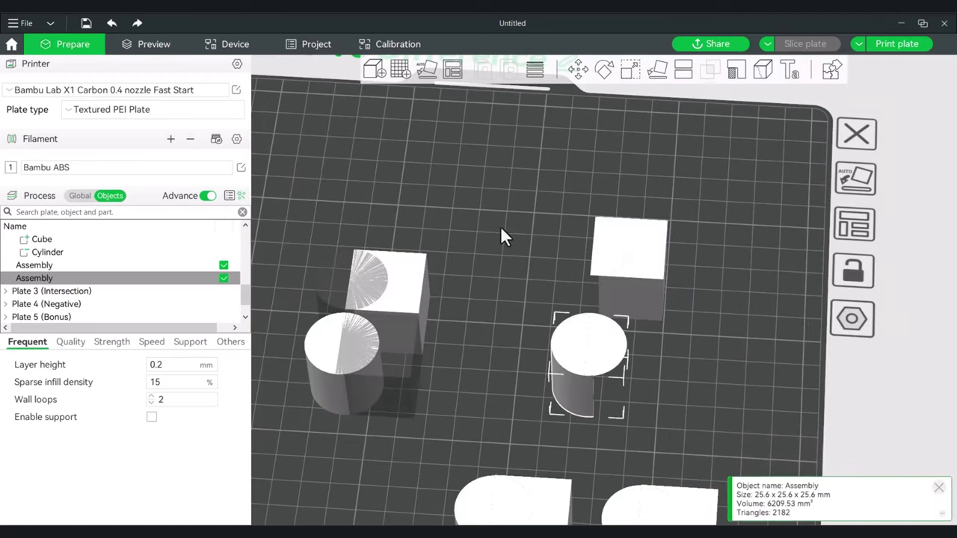
Subtract the Cylinder from the Cube in the first front assembly with a boolean Difference, deleting the input.
click(495, 389)
middle_drag(636, 335, 679, 281)
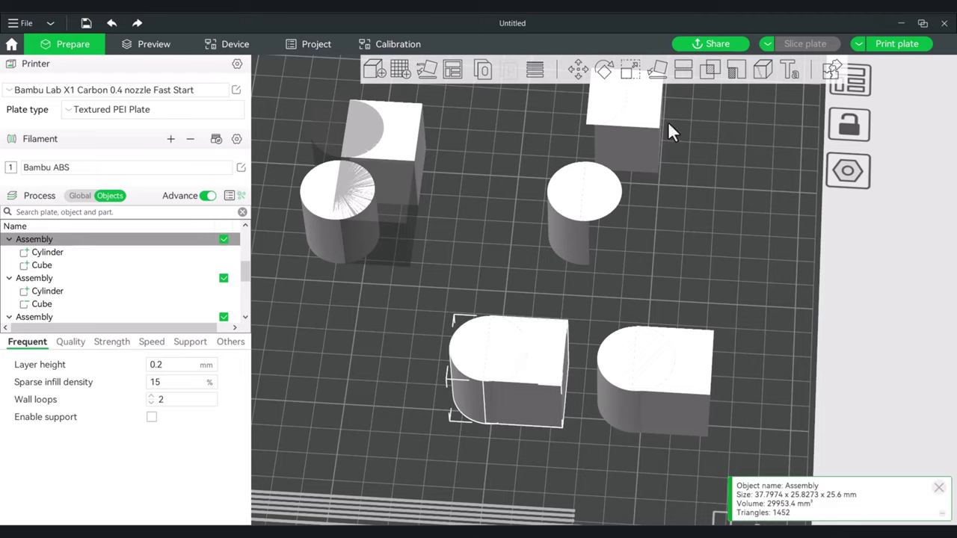
click(710, 70)
middle_drag(649, 241, 655, 228)
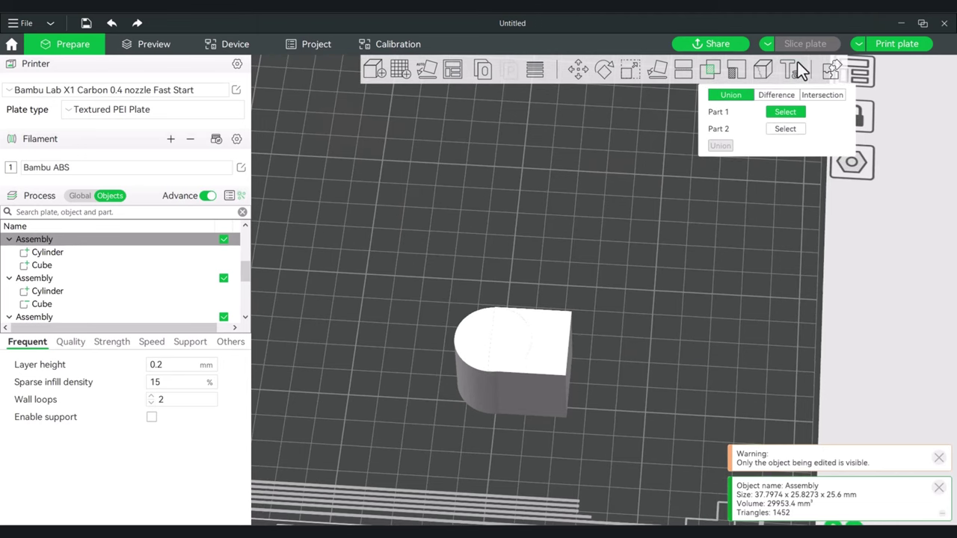
click(778, 95)
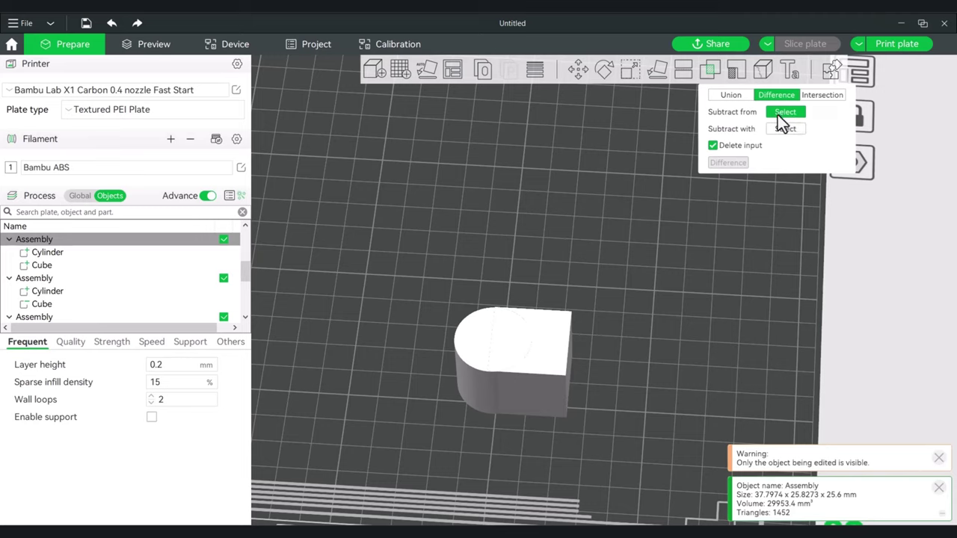
click(560, 361)
click(466, 351)
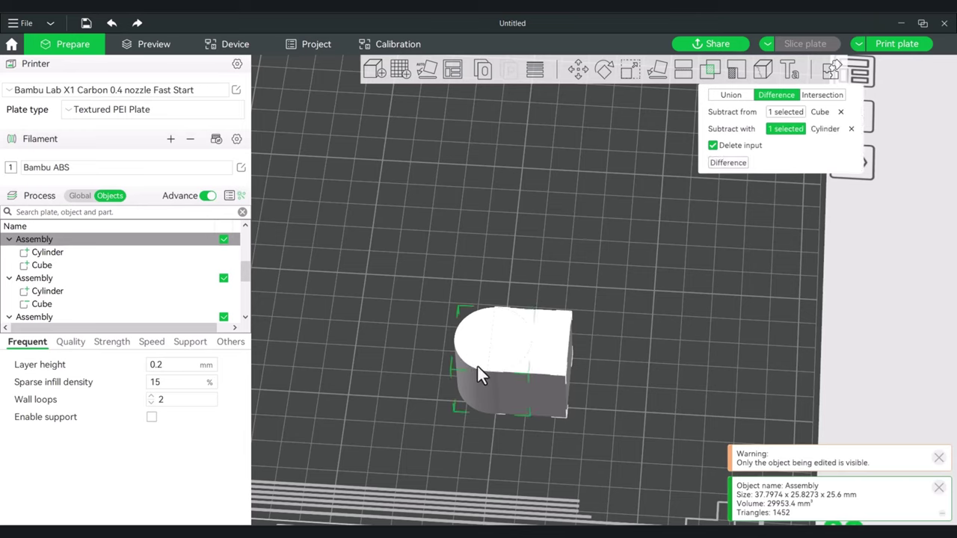
click(727, 162)
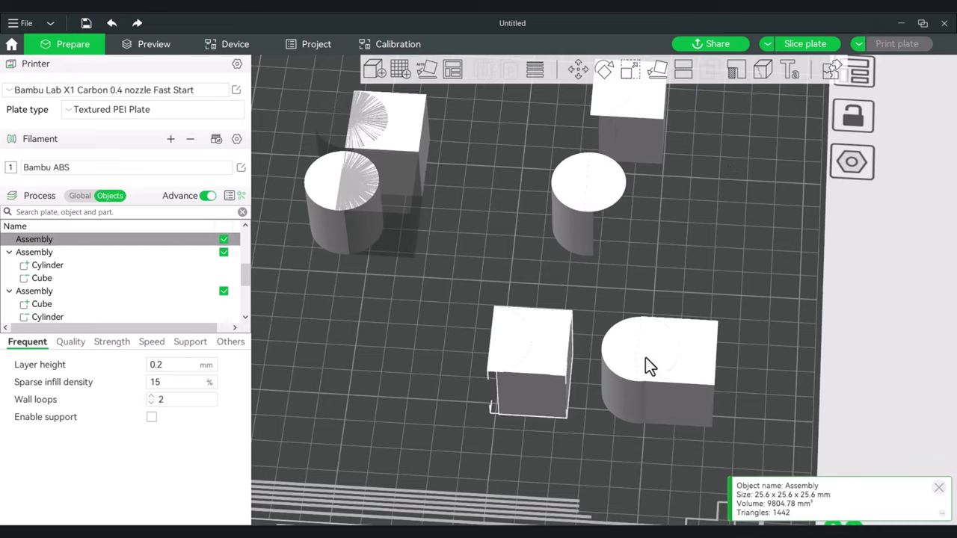
Subtract the Cube from the Cylinder in the remaining solid assembly with a boolean Difference, deleting the input.
click(645, 357)
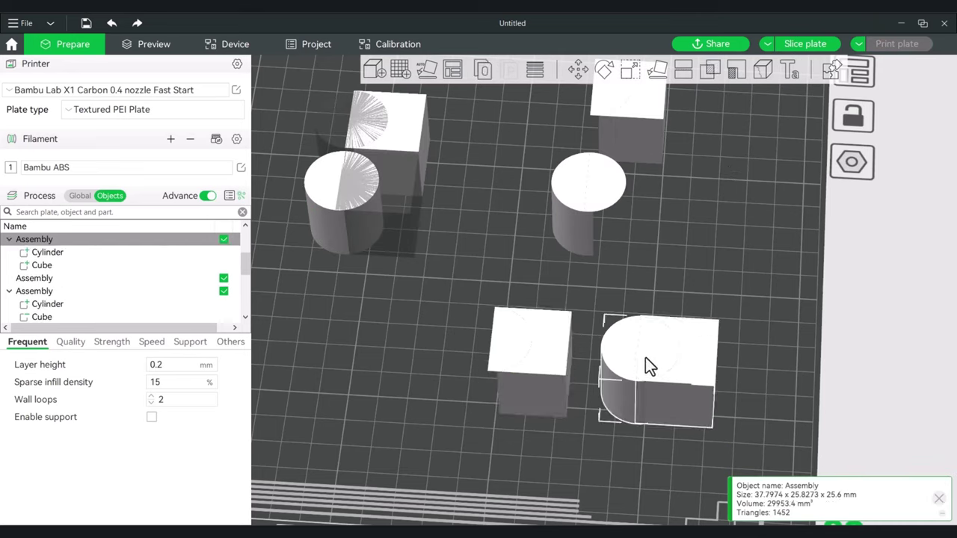
click(712, 72)
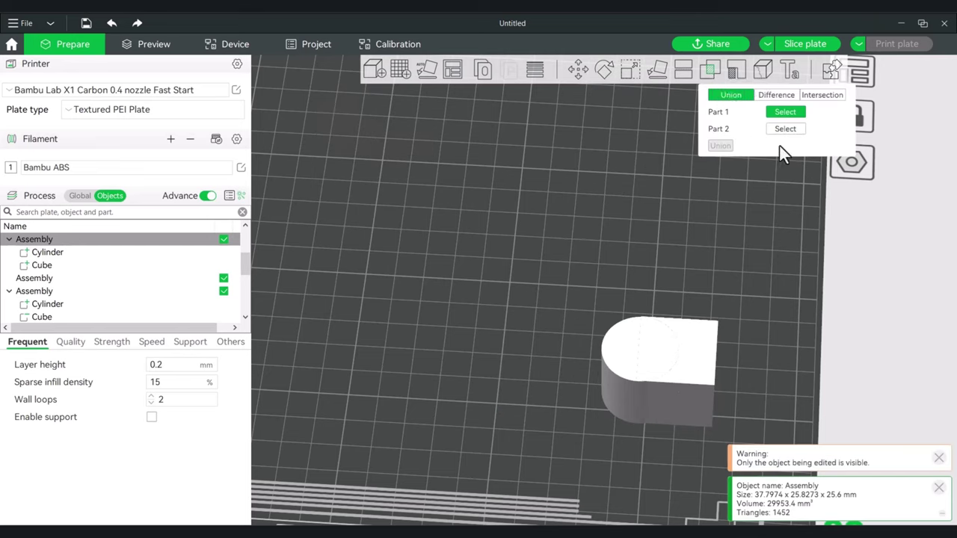
click(781, 96)
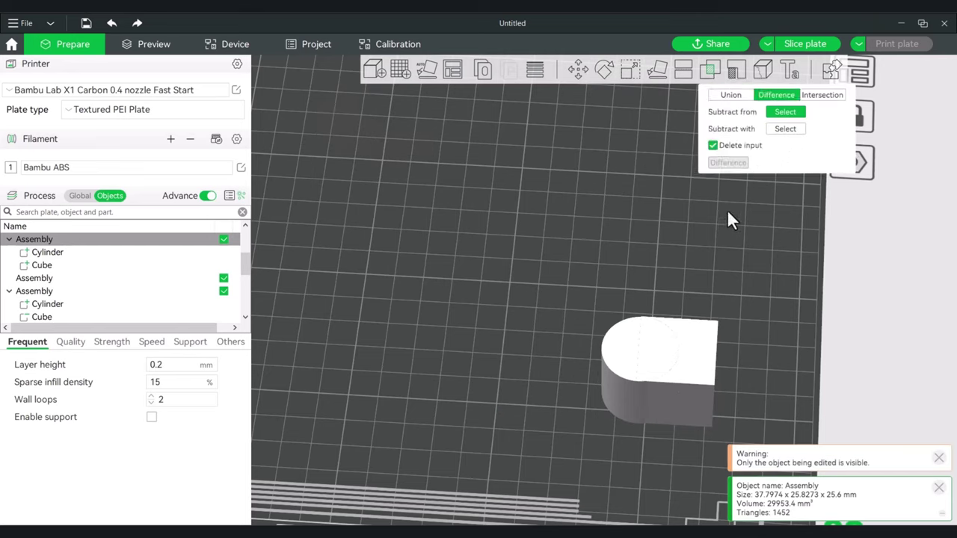
click(620, 354)
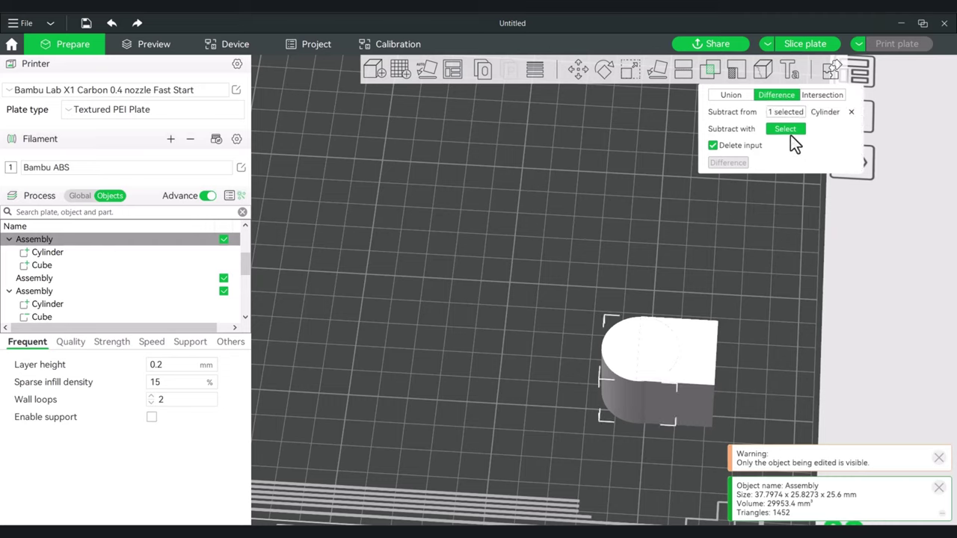
click(710, 358)
click(729, 163)
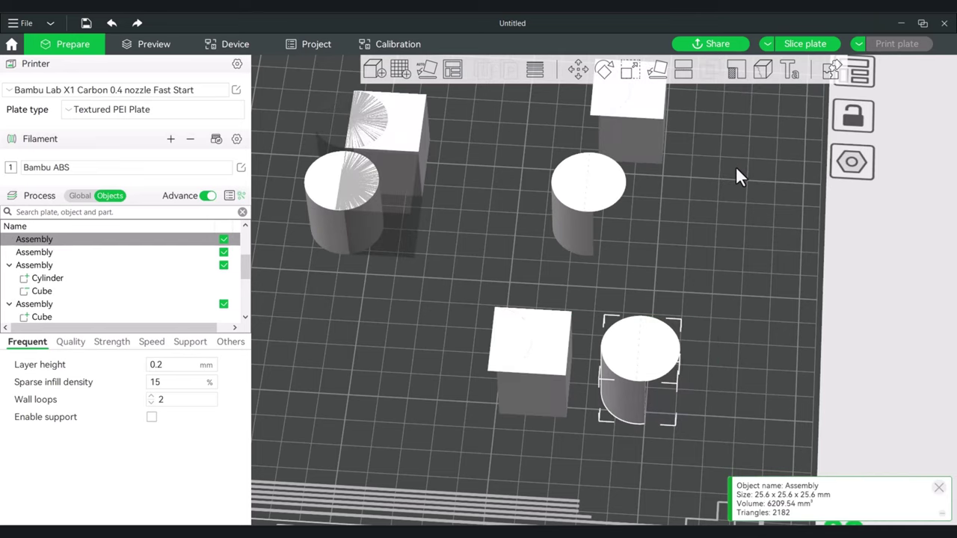
Slice Plate 2 and compare the negative-part, mesh-boolean and Difference results.
click(797, 48)
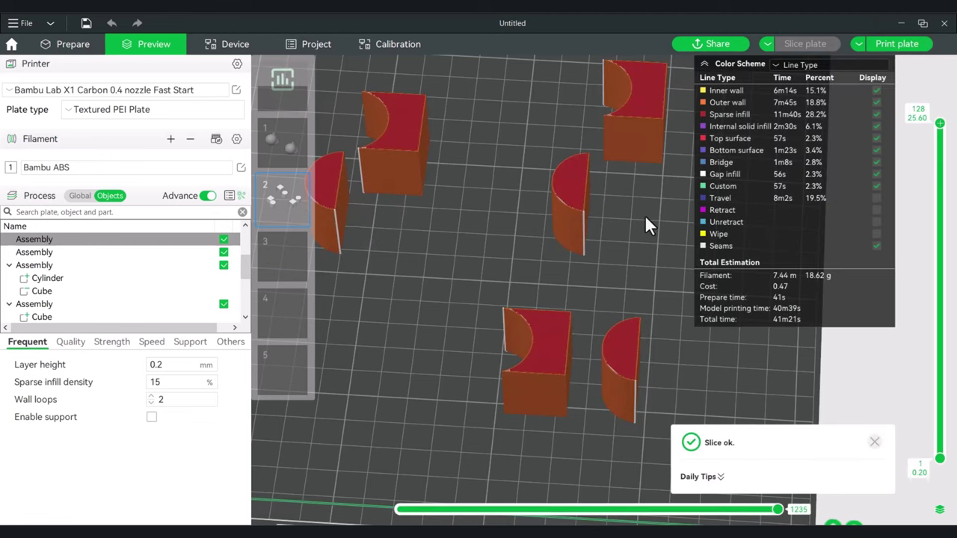
scroll(632, 218, down, 3)
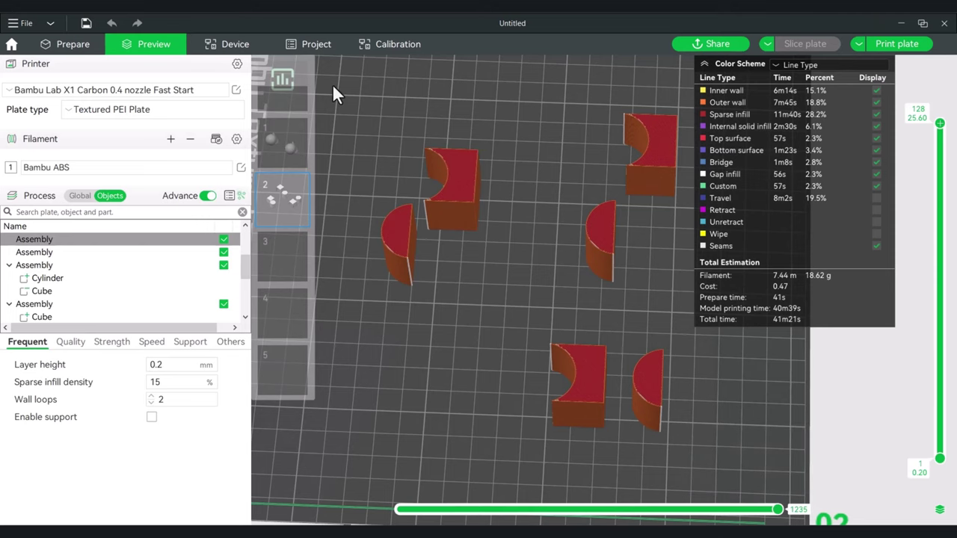
Add a Disc primitive to the empty Intersection plate and scale it uniformly to about 80 mm across and 2.4 mm thick.
click(70, 47)
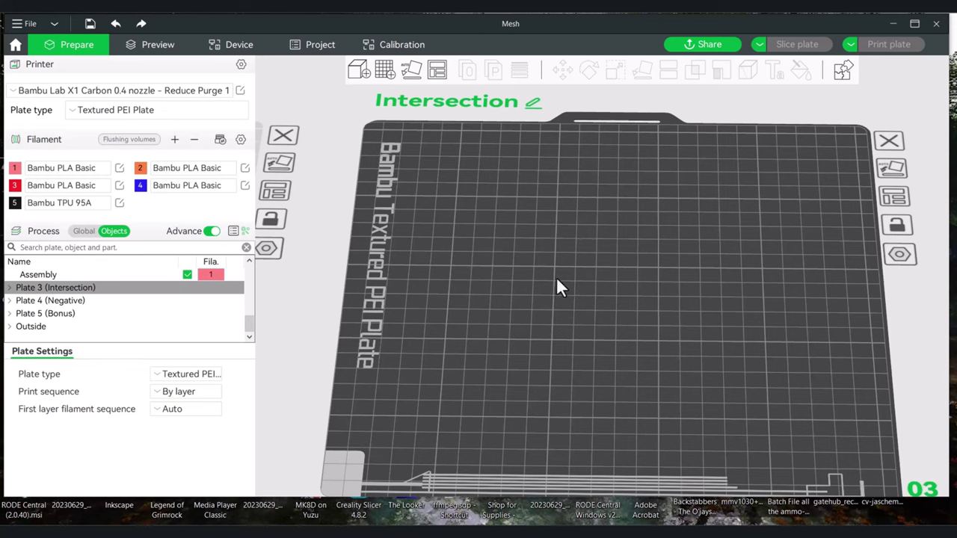
right_click(539, 278)
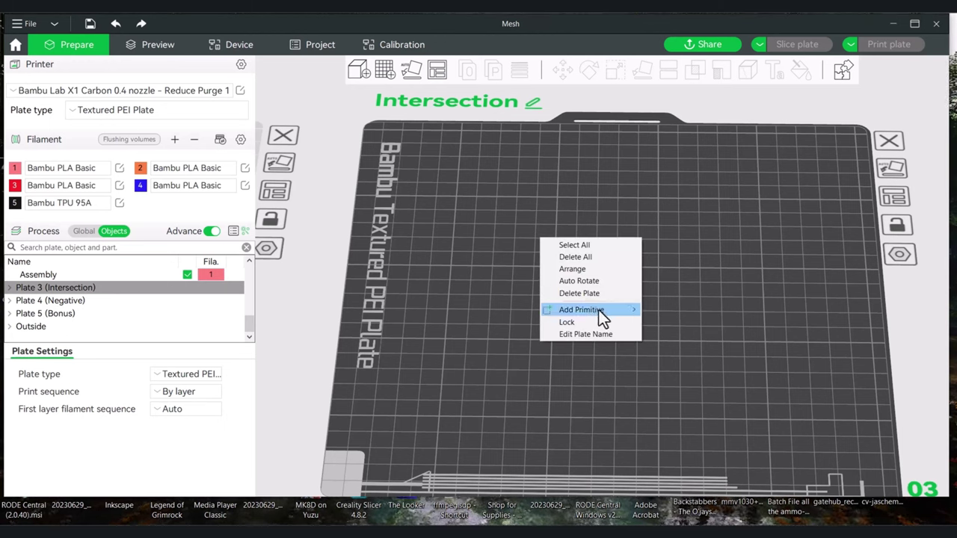
mouse_move(599, 310)
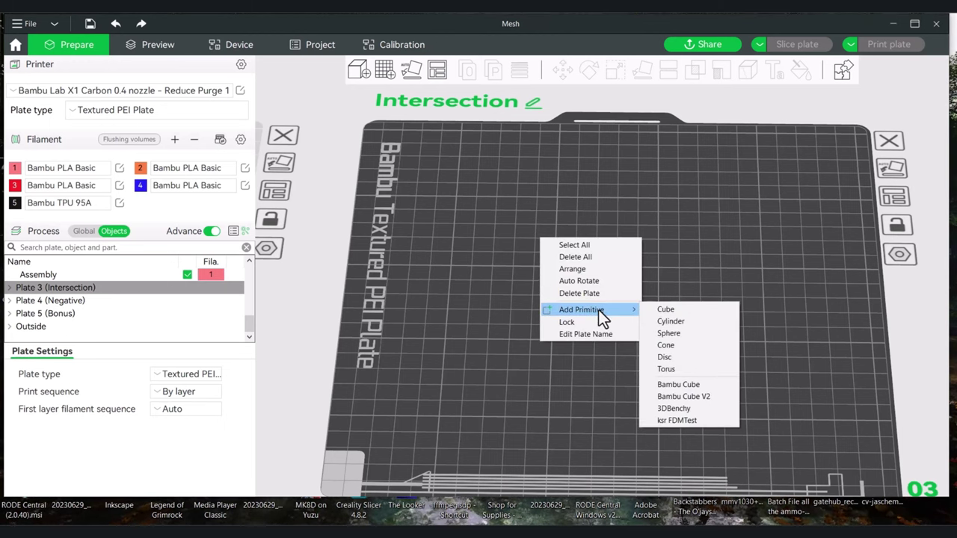
click(679, 360)
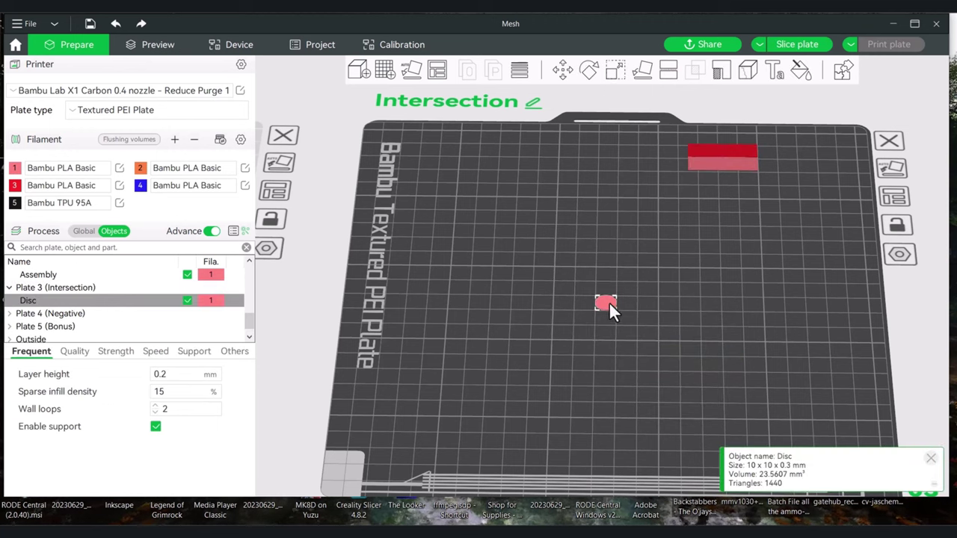
click(621, 69)
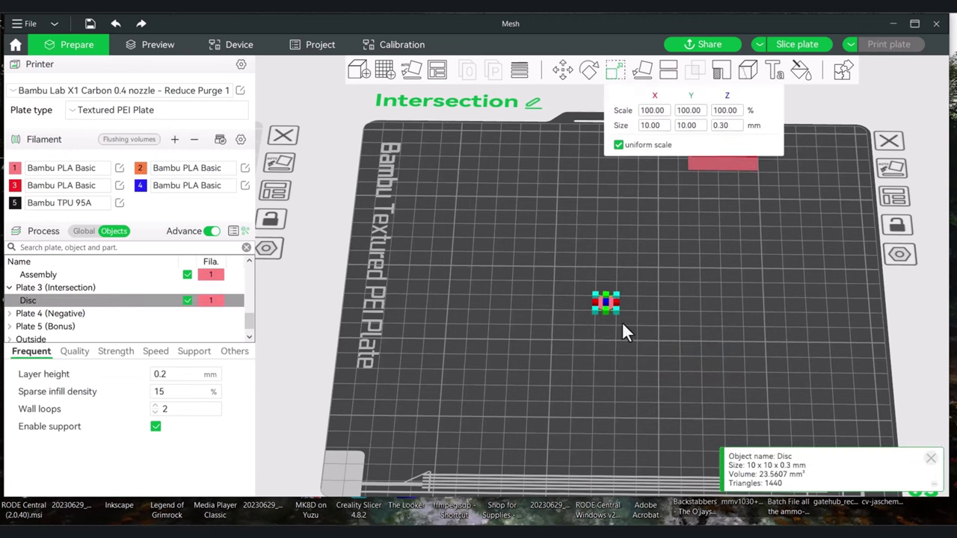
drag(617, 307, 714, 350)
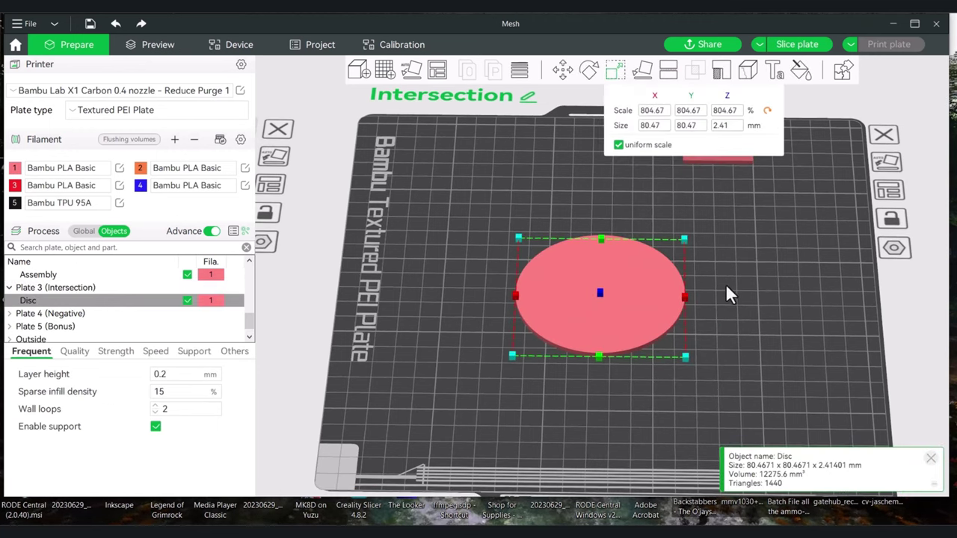
Clone the disc on the Intersection plate and move the copy so that it partly overlaps the original.
click(735, 251)
right_click(641, 285)
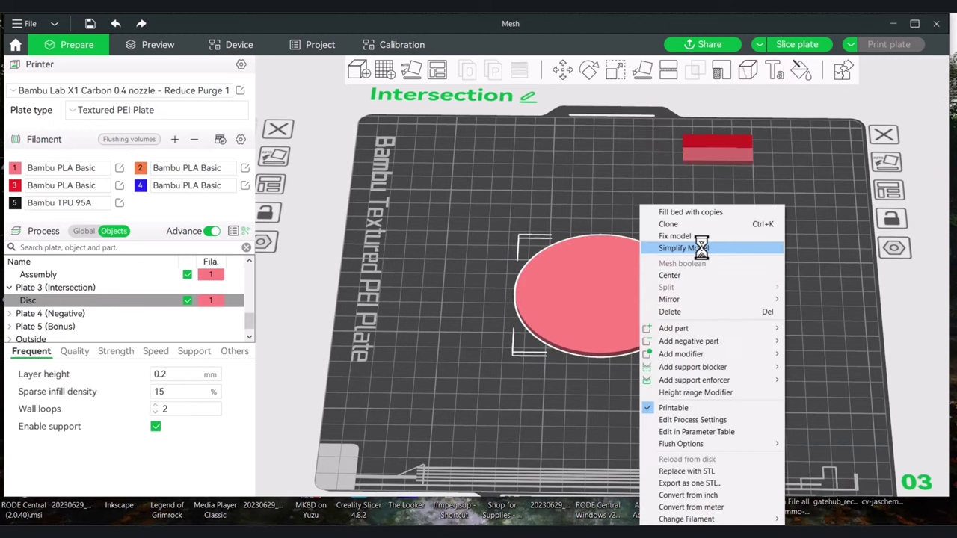
click(695, 222)
click(450, 275)
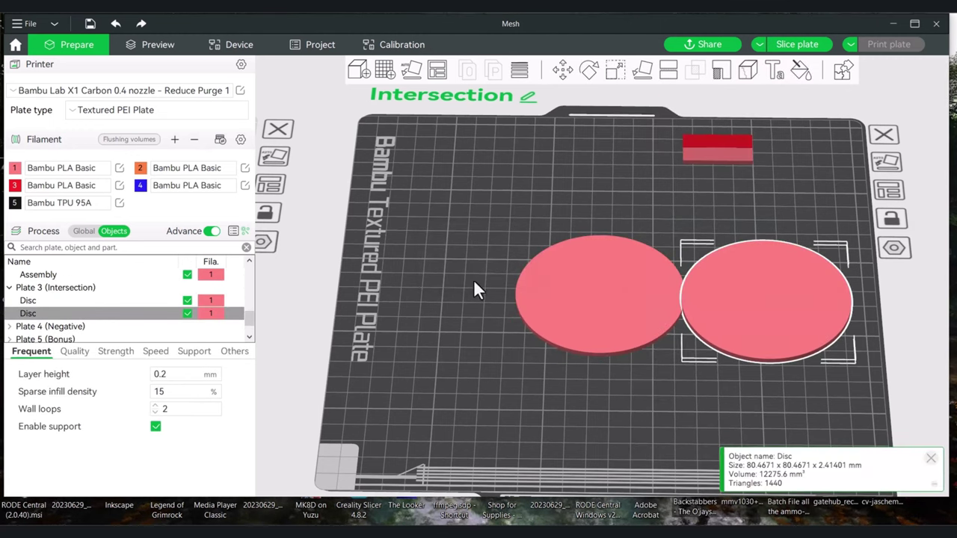
drag(610, 295, 533, 280)
drag(753, 288, 678, 273)
scroll(665, 370, up, 2)
scroll(594, 406, down, 2)
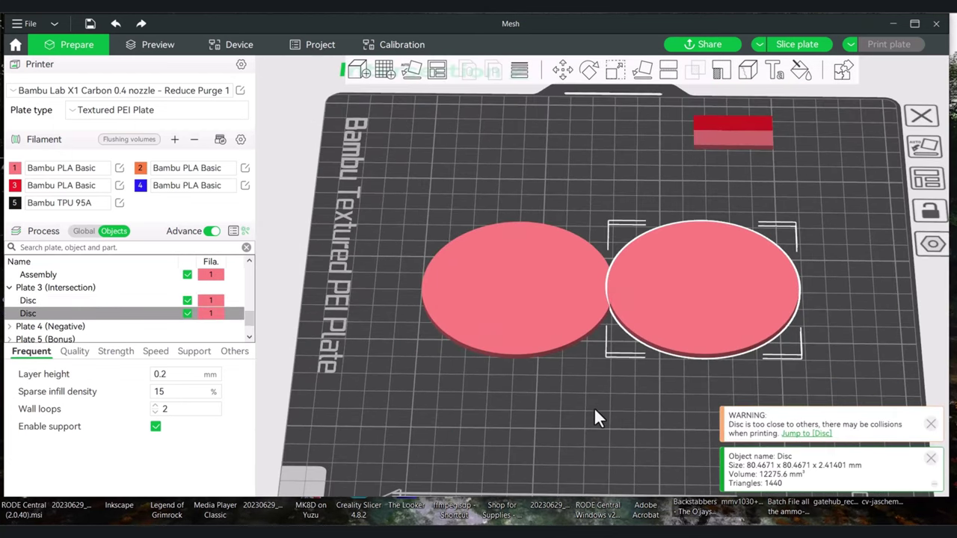
drag(593, 407, 601, 427)
drag(685, 303, 629, 313)
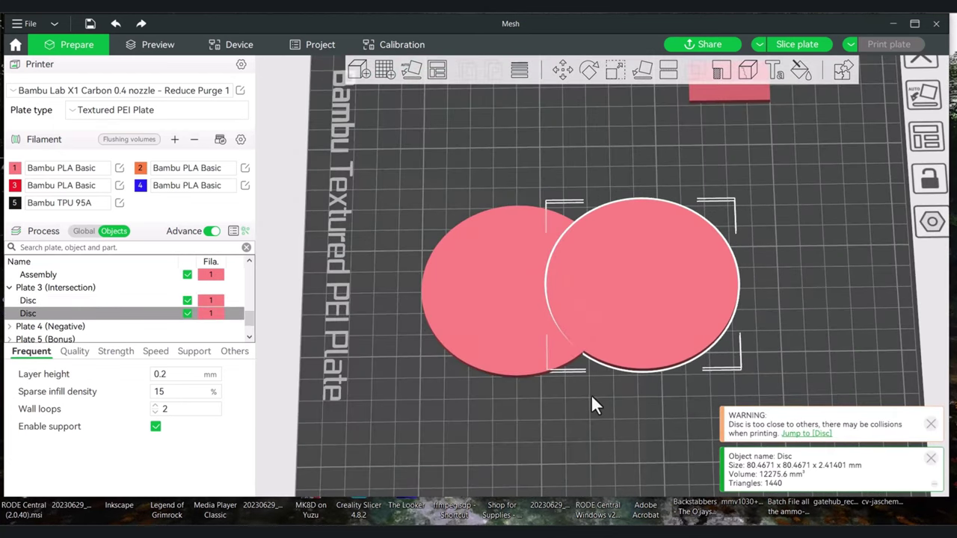
scroll(590, 394, down, 3)
scroll(590, 381, up, 3)
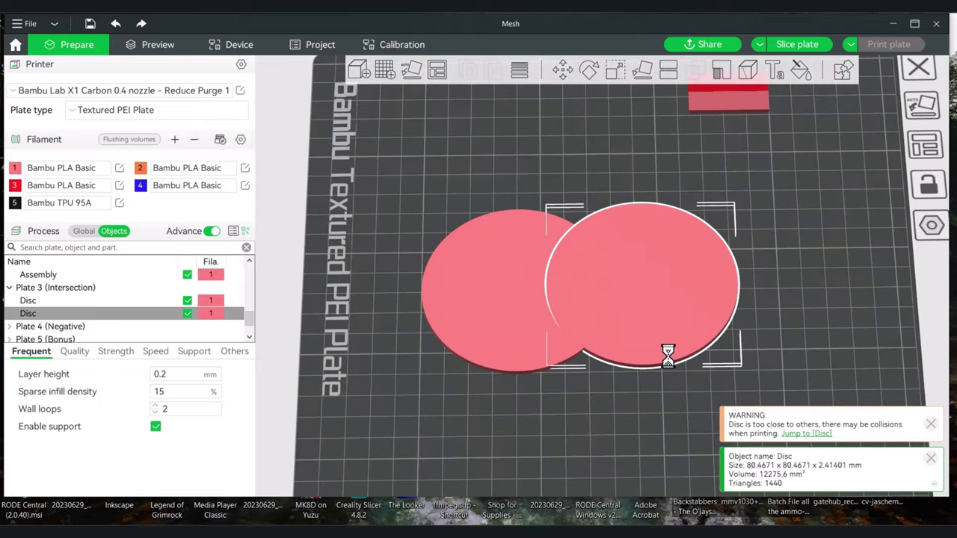
Assemble the two overlapping discs into a single object.
click(803, 329)
key(ctrl+a)
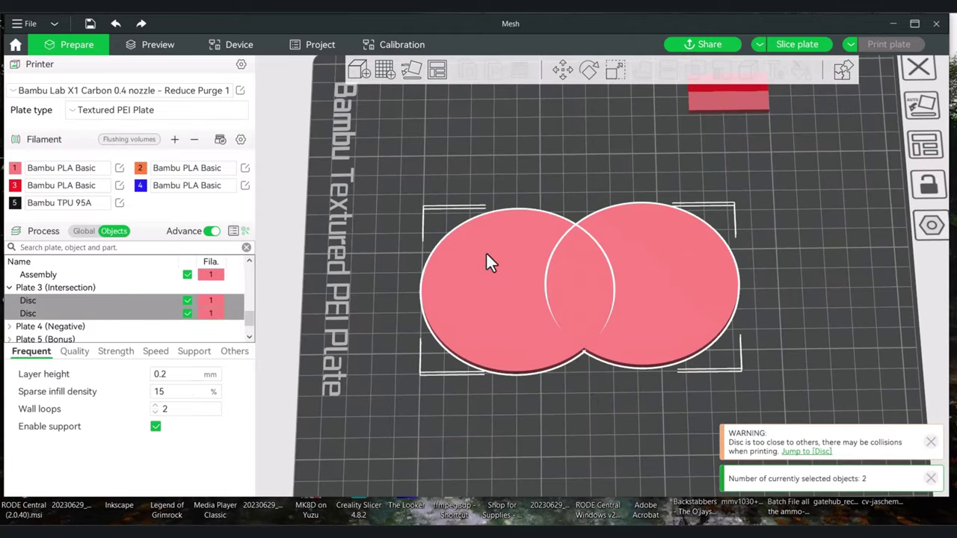
right_click(485, 253)
click(529, 216)
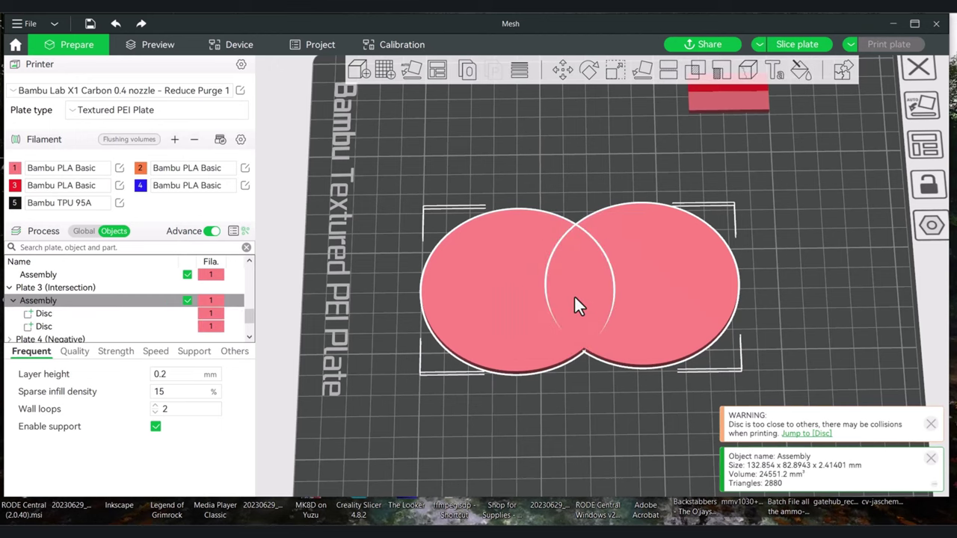
Try a boolean Intersection of the two discs with Delete input enabled, and undo it.
scroll(592, 422, up, 1)
scroll(590, 429, up, 1)
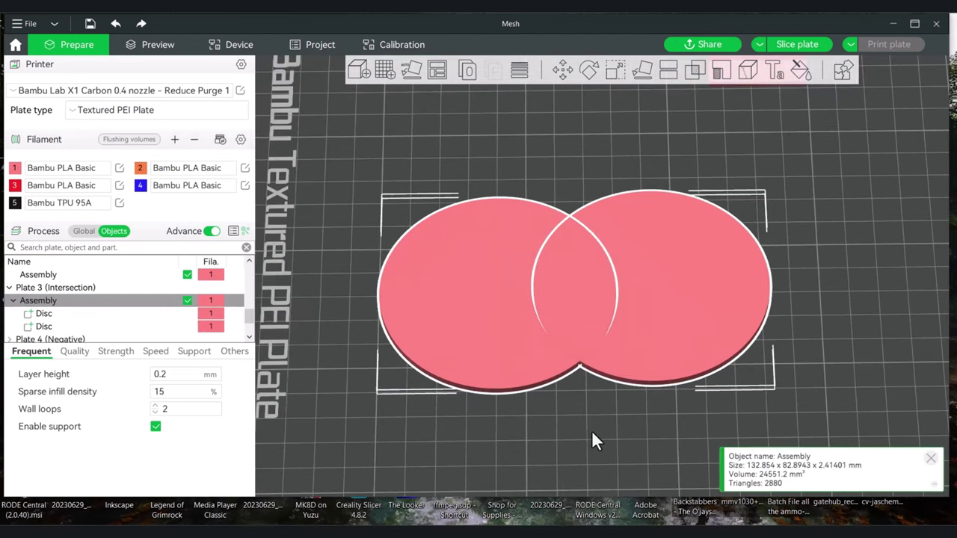
scroll(595, 437, up, 1)
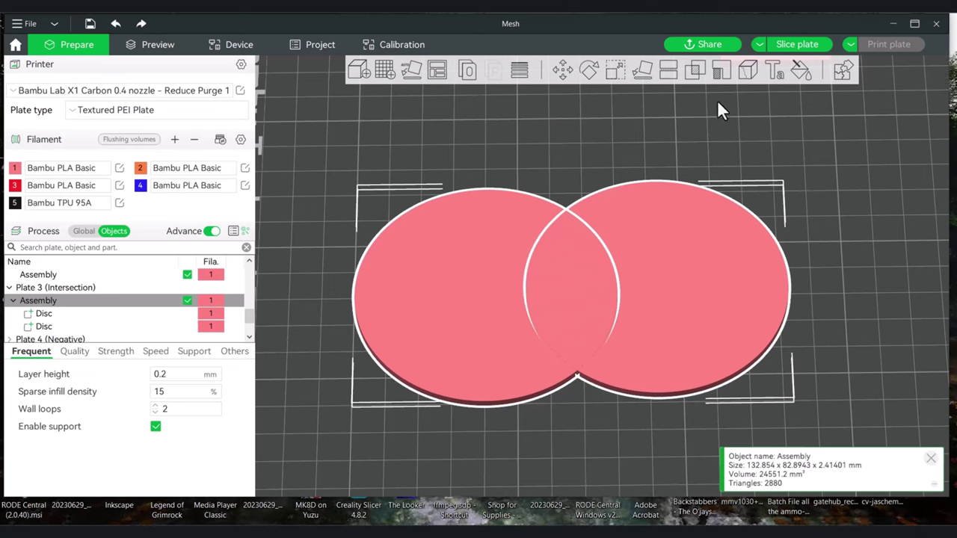
click(693, 69)
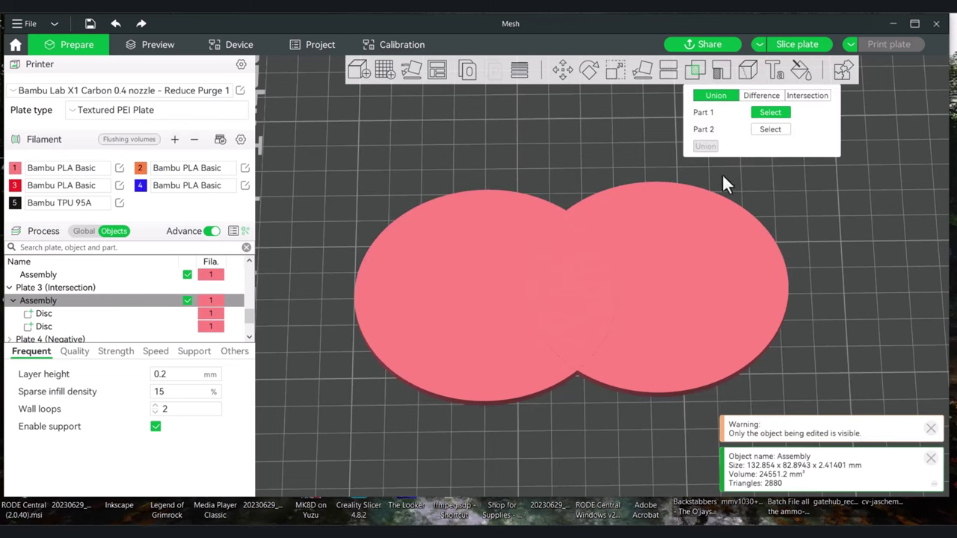
click(805, 97)
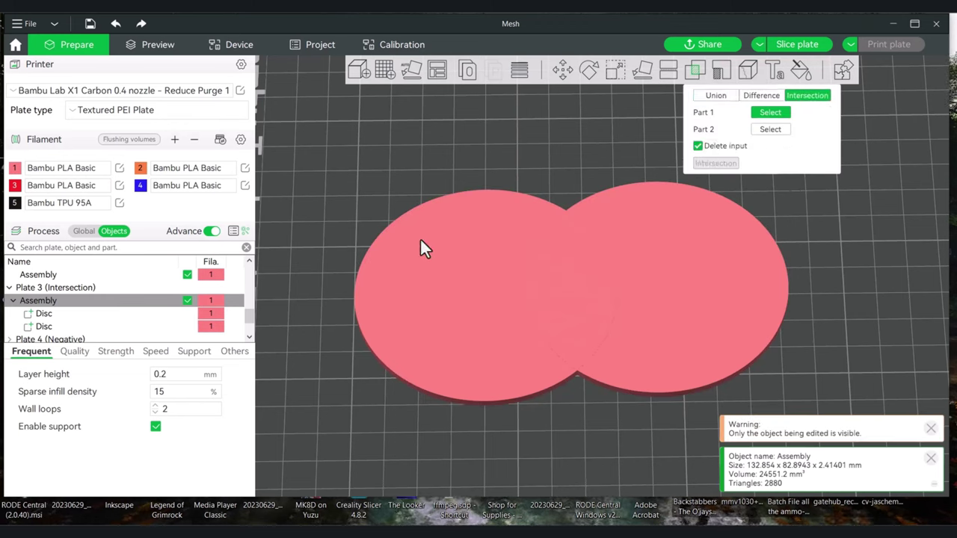
click(457, 285)
click(684, 266)
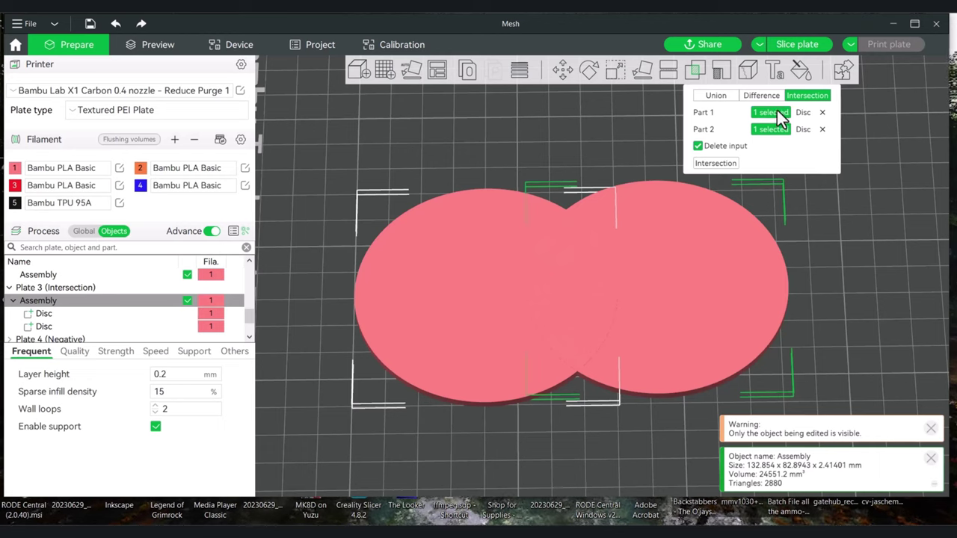
click(715, 164)
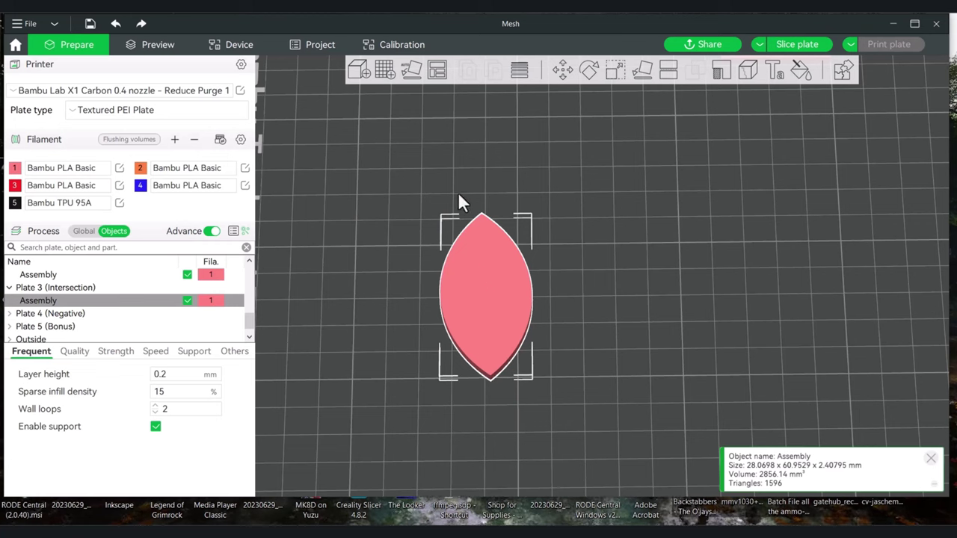
click(116, 24)
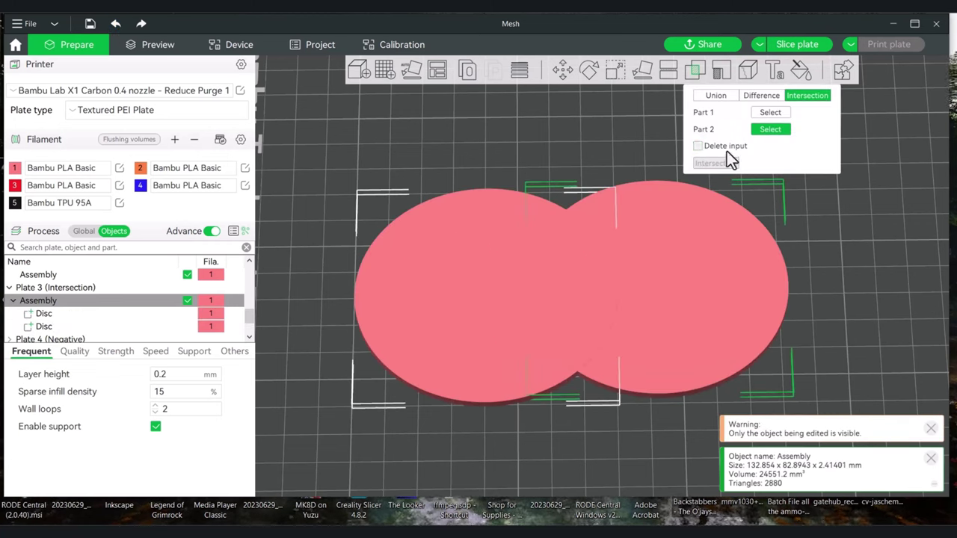
Perform a boolean Intersection of the two discs with Delete input turned off.
click(625, 237)
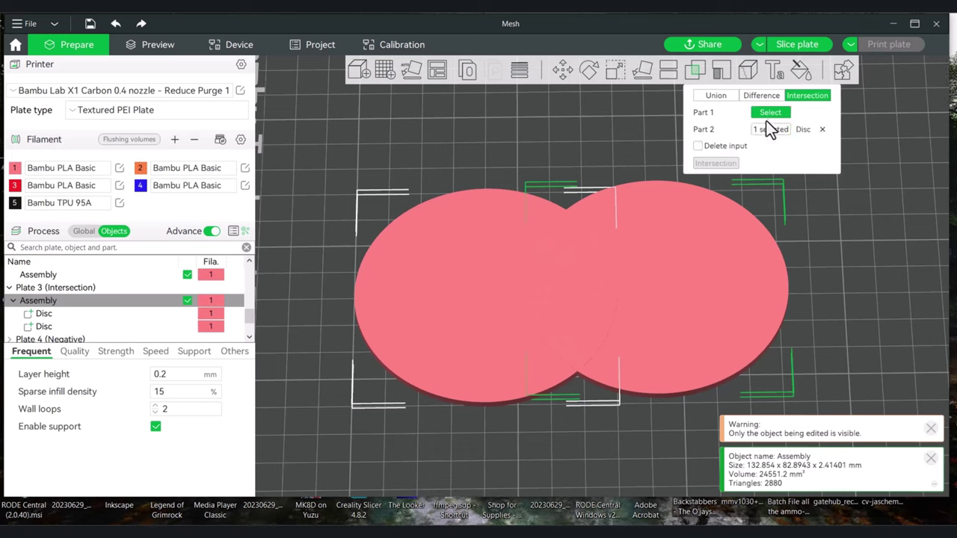
click(512, 277)
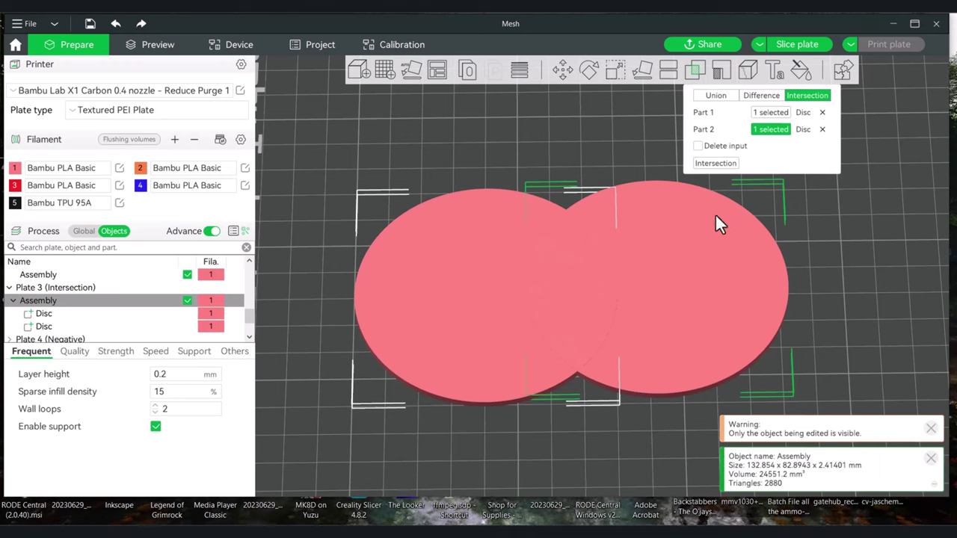
click(714, 163)
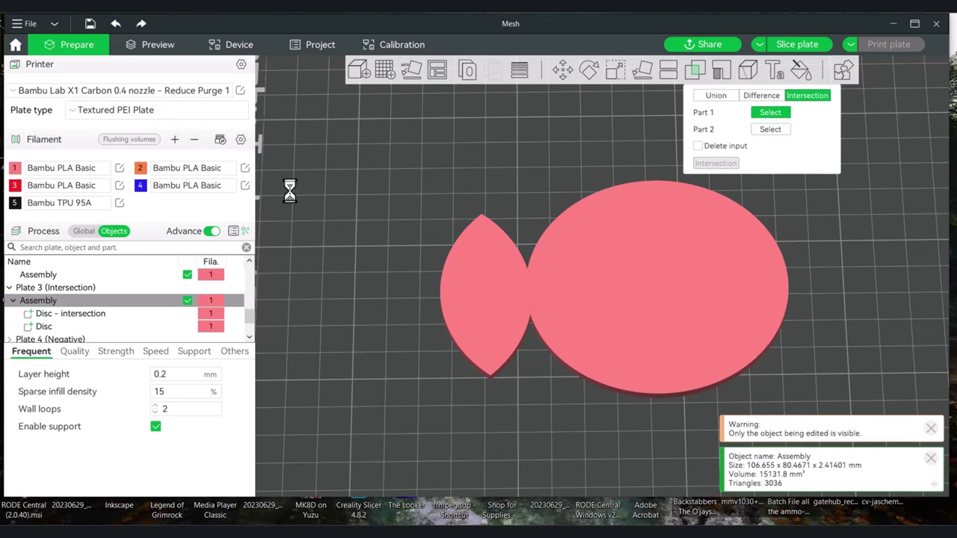
Remove the disc assembly from the Intersection plate.
scroll(289, 188, down, 3)
scroll(518, 224, down, 2)
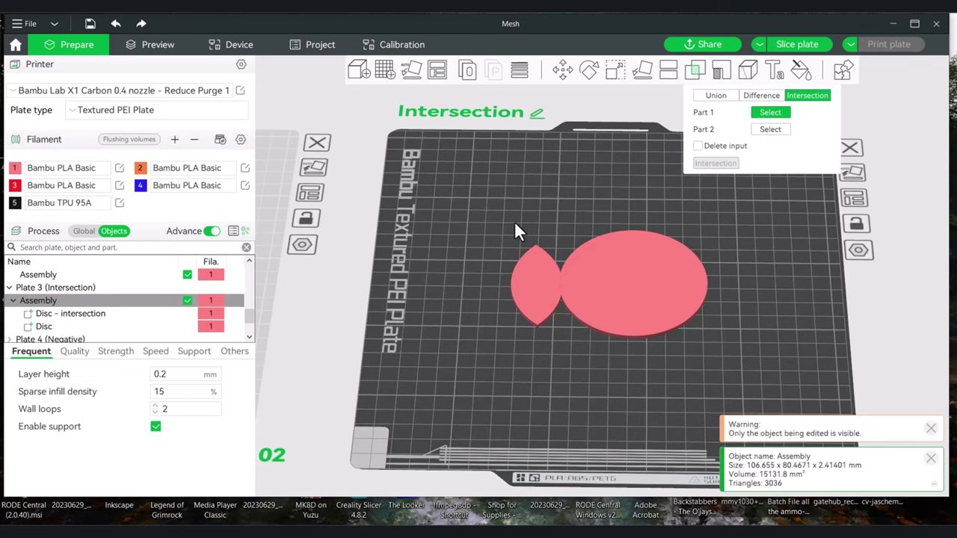
scroll(515, 221, down, 1)
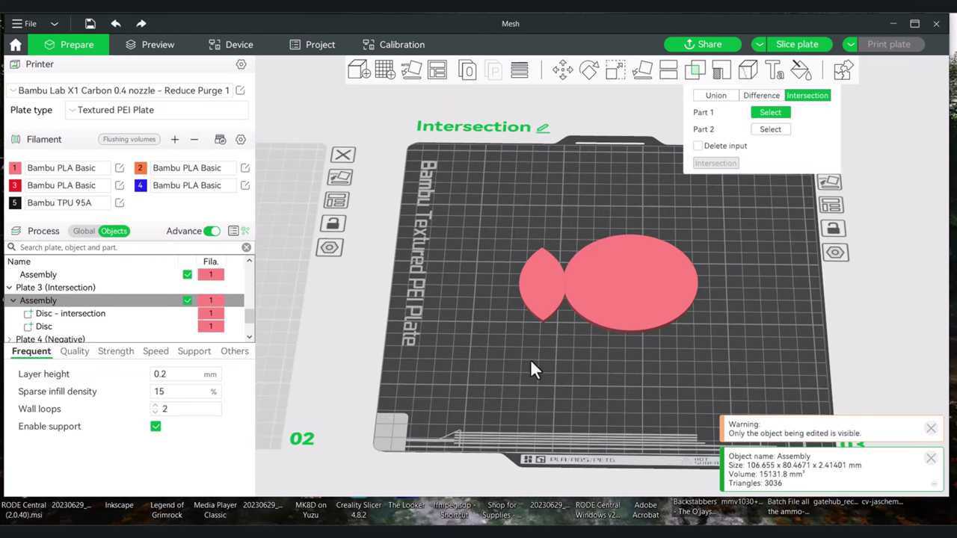
click(556, 281)
click(619, 279)
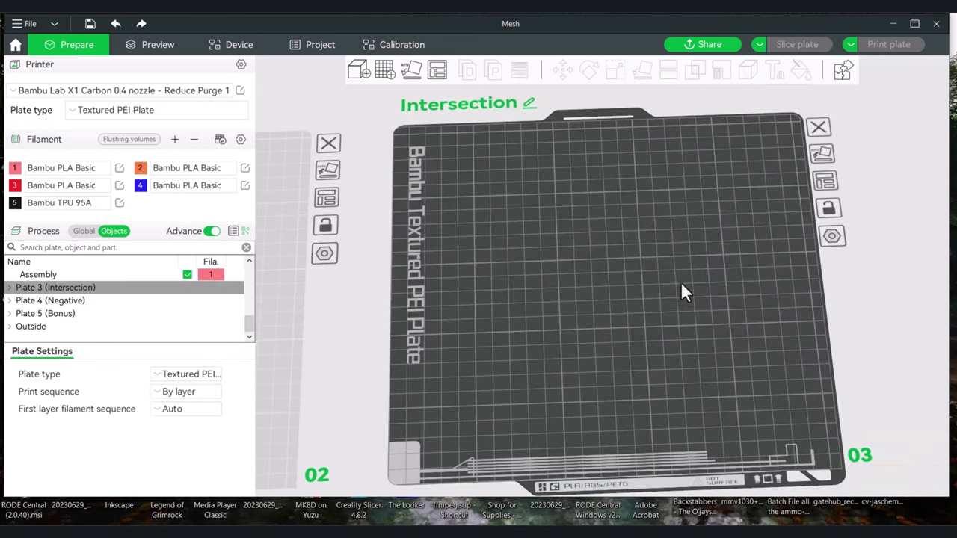
Add a Cube and a Cylinder primitive to the Intersection plate and move the Cylinder so that it partly overlaps the Cube's side.
right_click(581, 211)
mouse_move(628, 283)
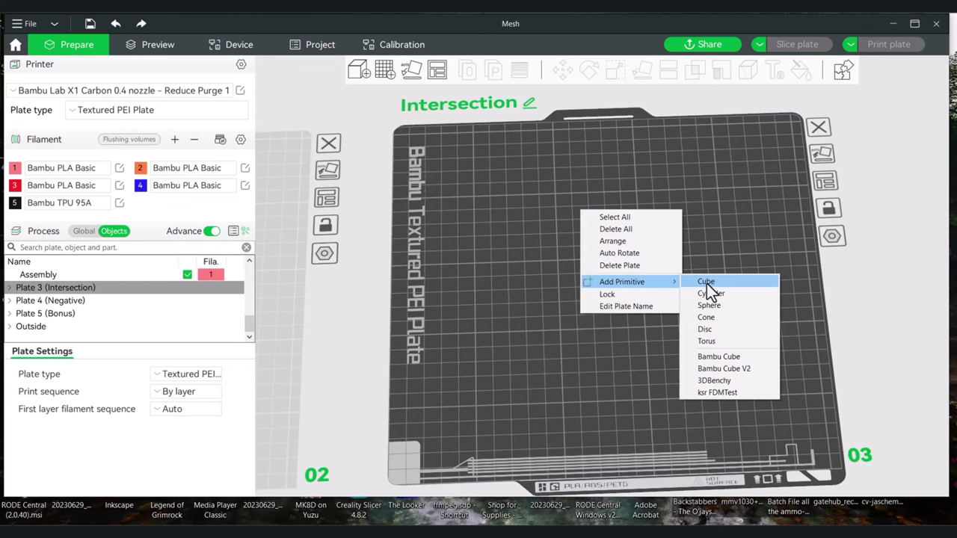
click(706, 283)
scroll(678, 309, up, 2)
right_click(663, 299)
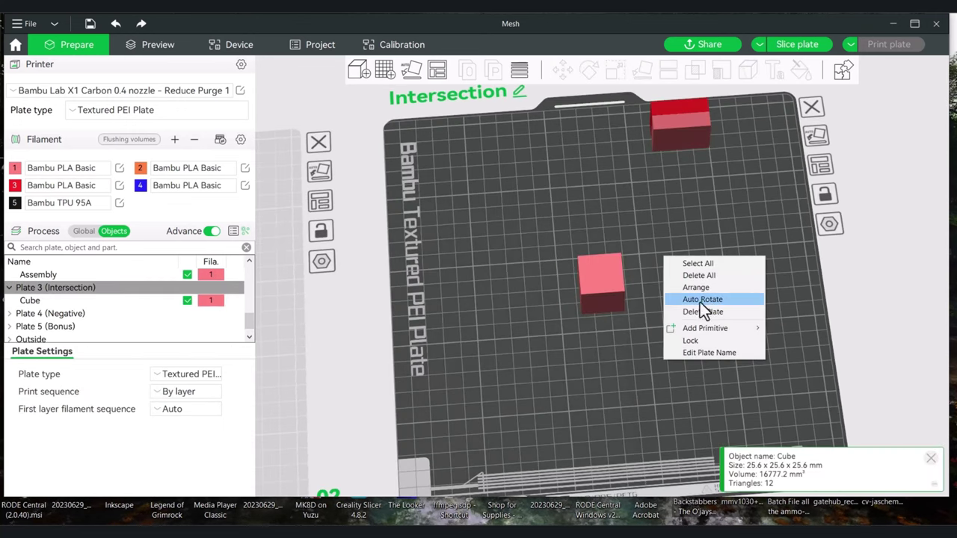
mouse_move(702, 328)
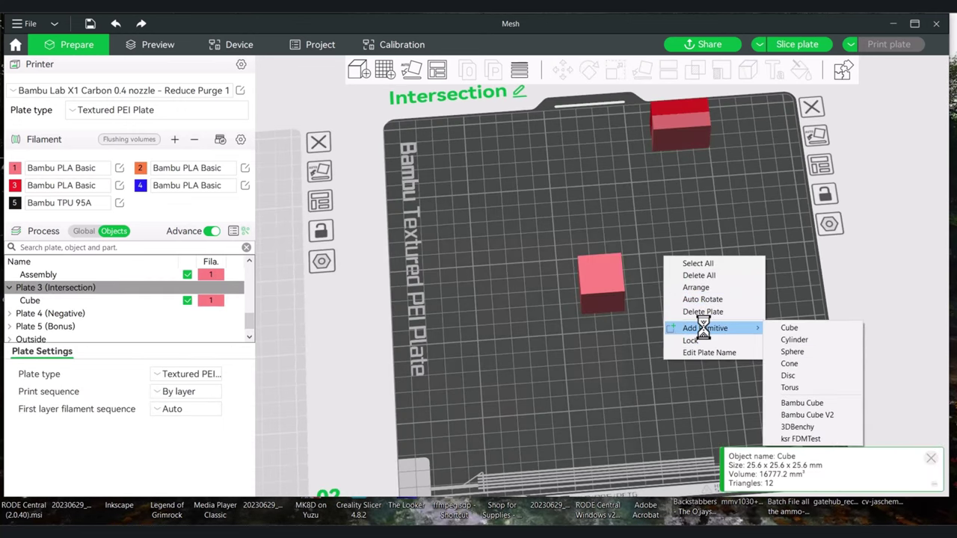
click(796, 339)
key(0)
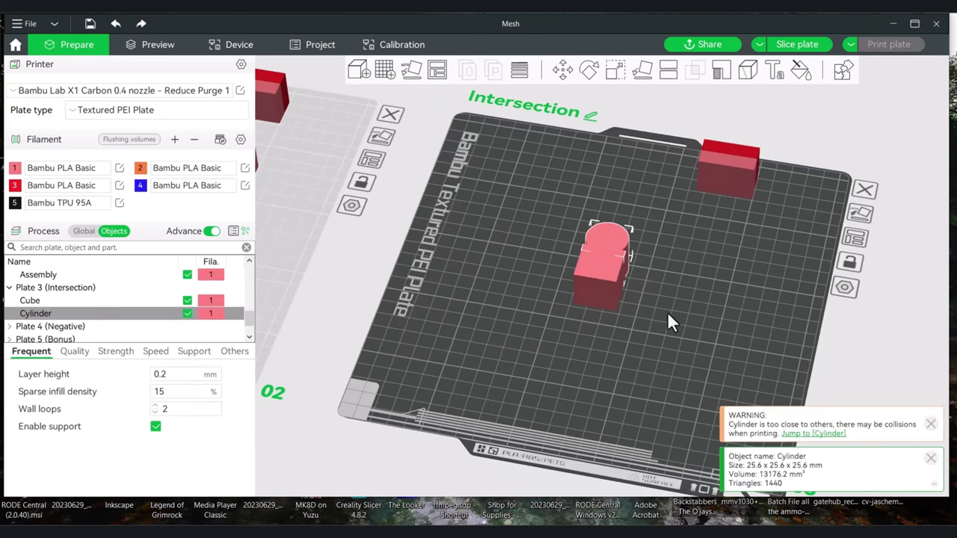
drag(607, 238, 642, 274)
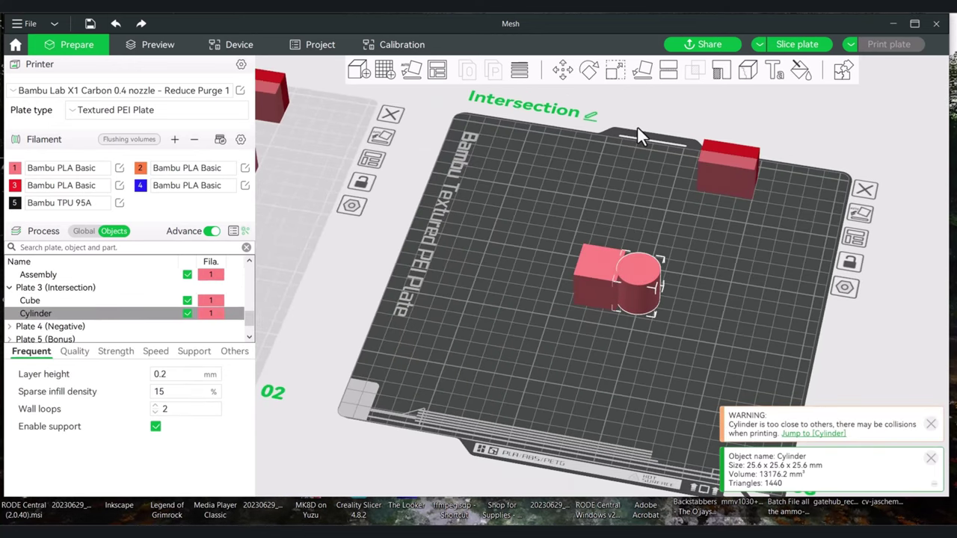
Stretch the Cylinder vertically to about 43 mm tall, keeping its width and depth.
click(616, 73)
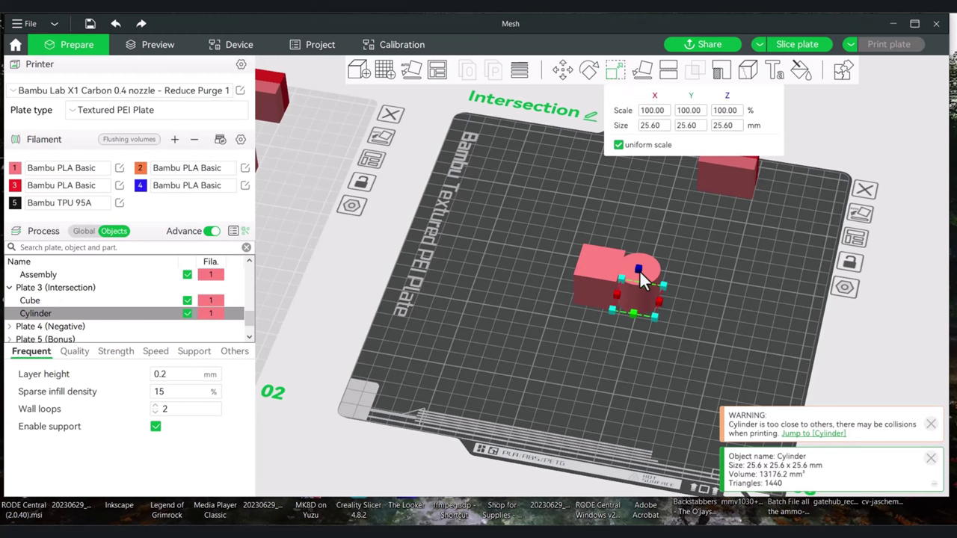
scroll(711, 258, up, 5)
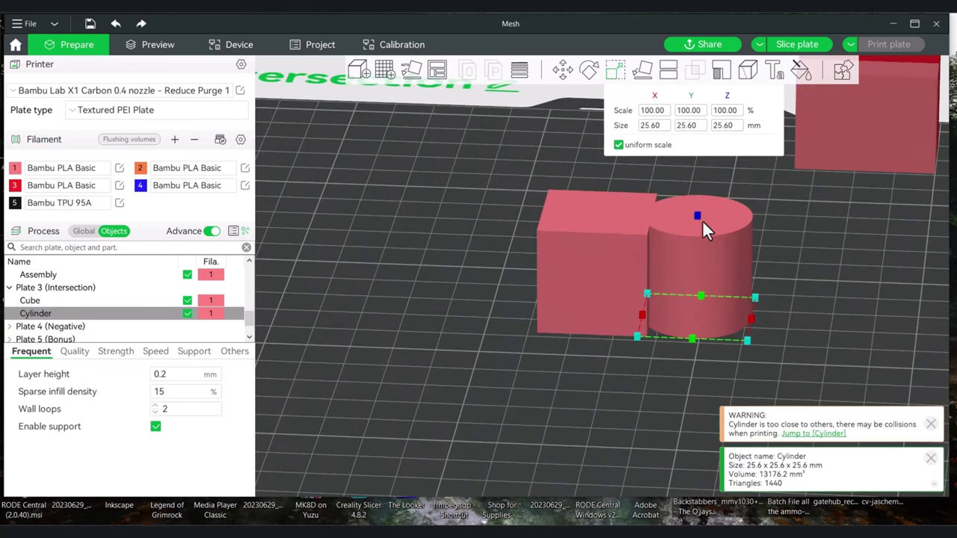
drag(698, 211, 695, 144)
drag(781, 241, 756, 261)
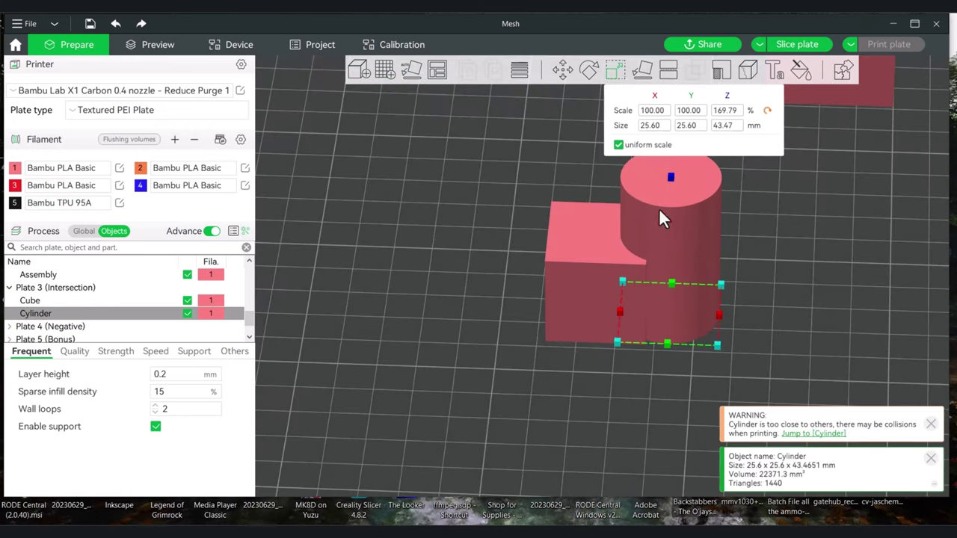
Assemble the Cube and the tall Cylinder on the Intersection plate into one object.
click(794, 350)
shift+drag(737, 351, 614, 238)
right_click(616, 240)
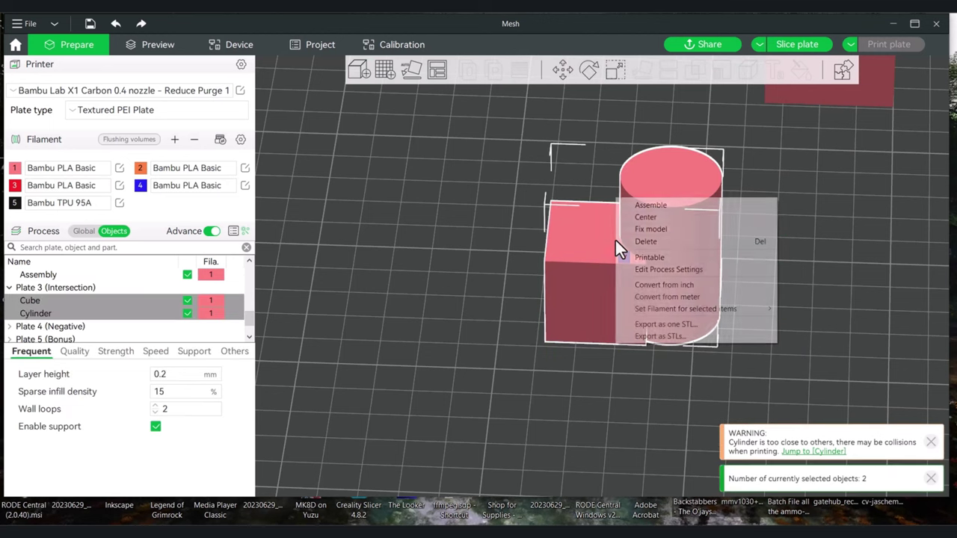
click(680, 207)
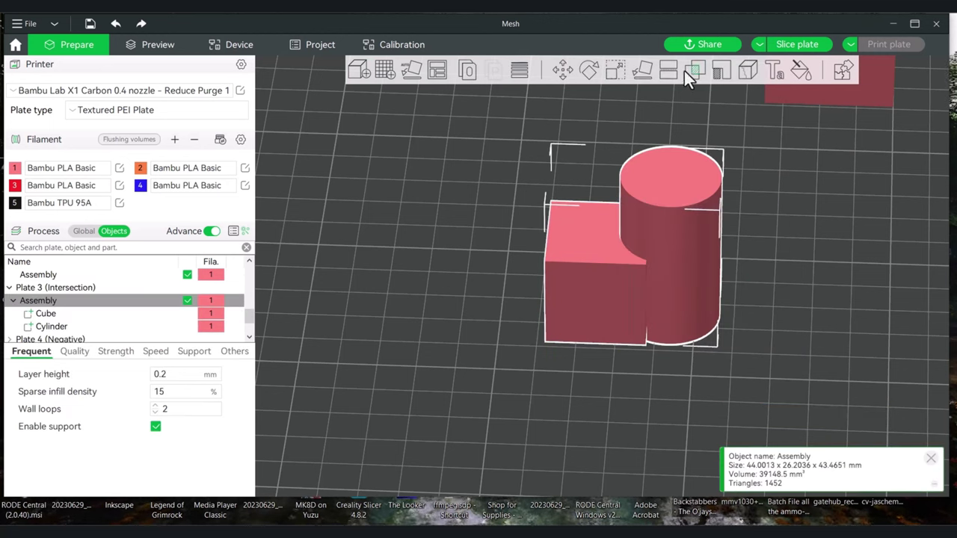
Perform a boolean Intersection of the Cube as Part 1 and the Cylinder as Part 2 with Delete input turned on.
click(694, 71)
click(800, 96)
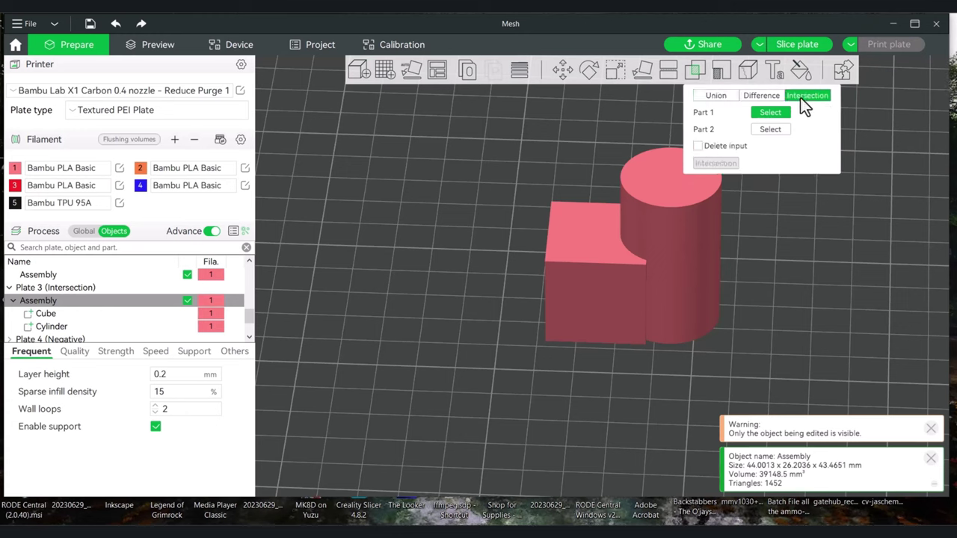
click(595, 278)
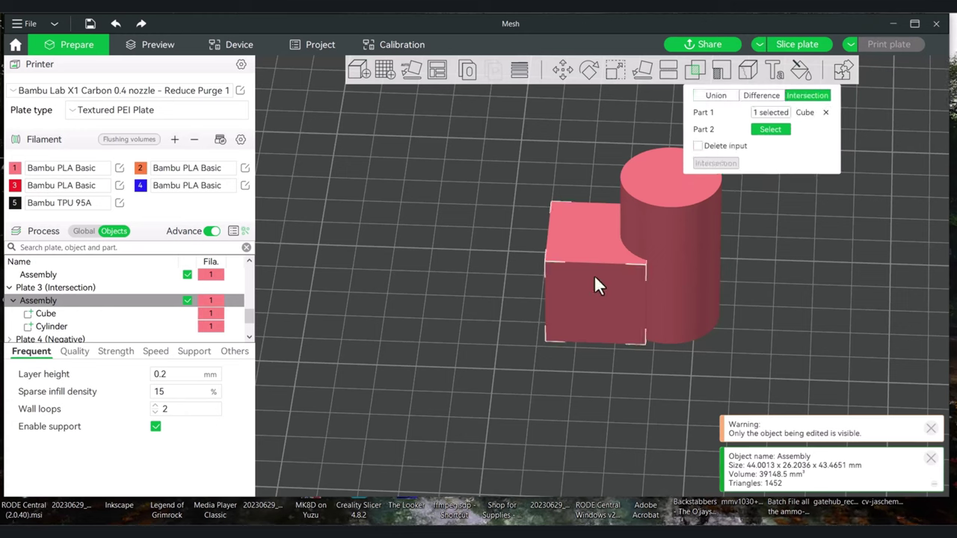
click(697, 242)
click(697, 146)
click(721, 165)
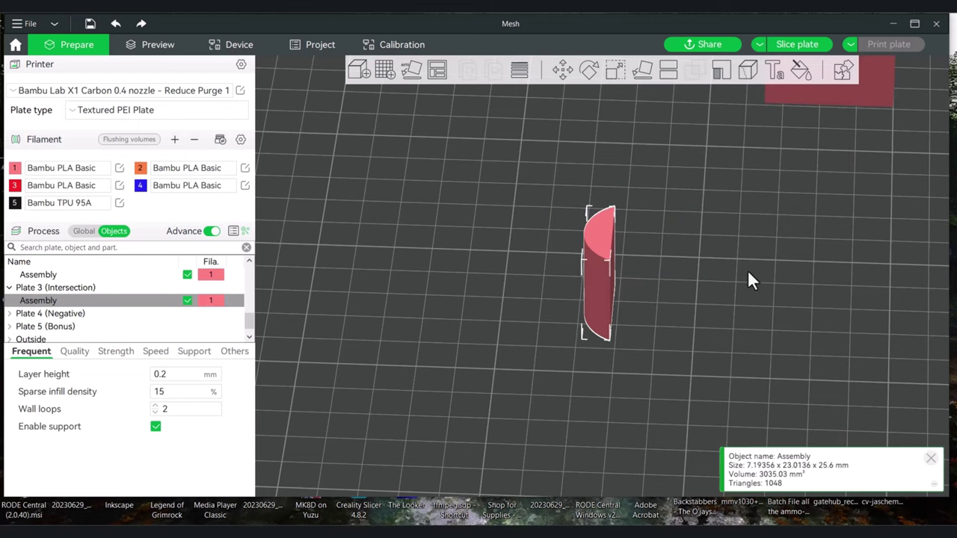
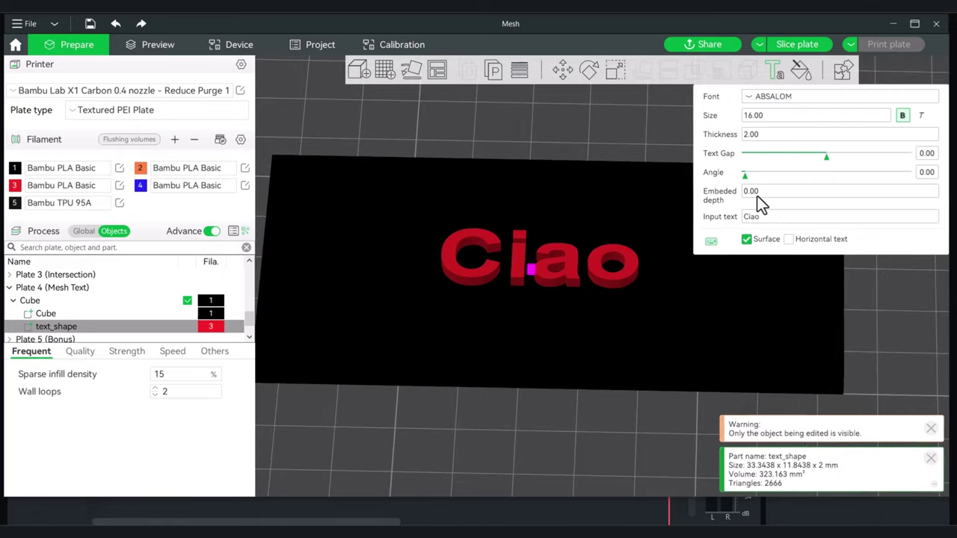
Move the Ciao text part down into the block, to a Z position of about 1.74 mm.
drag(612, 212, 608, 205)
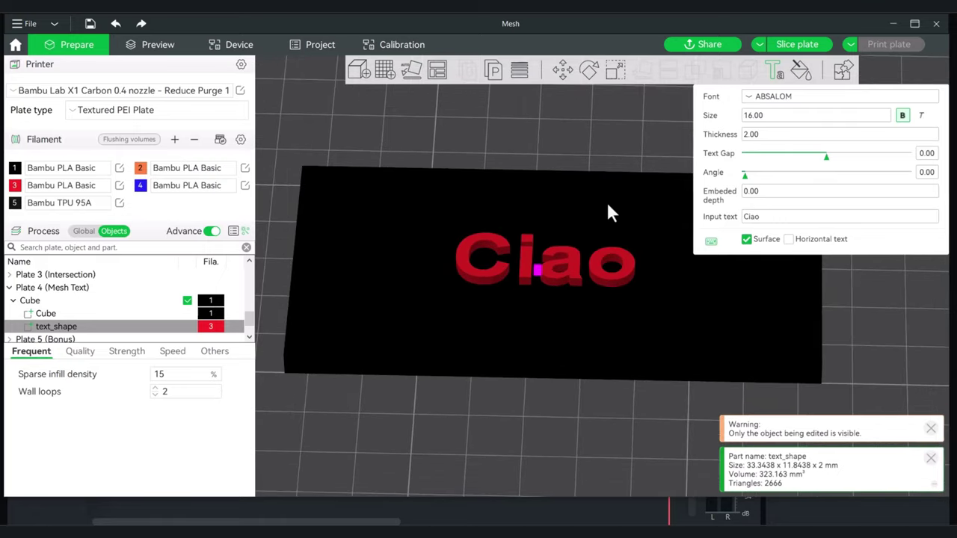
click(63, 327)
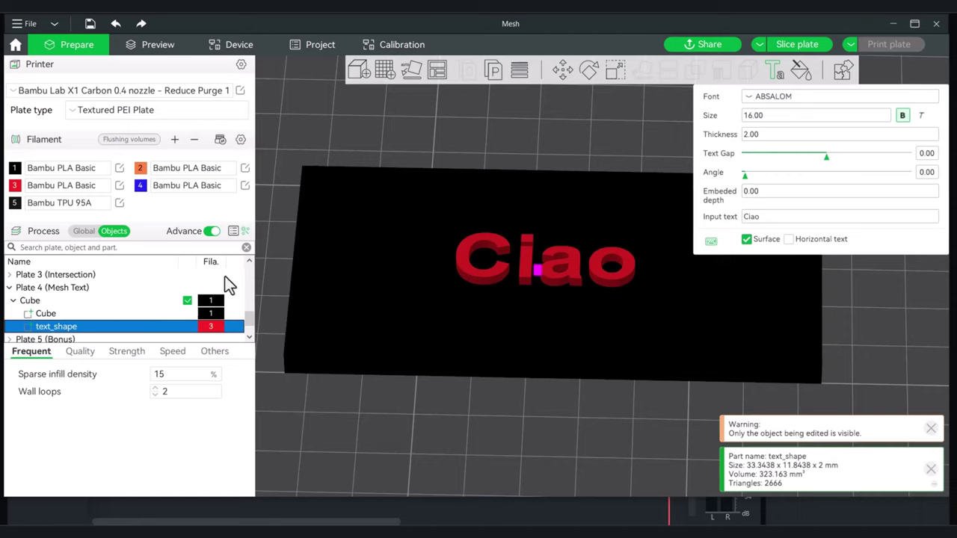
click(562, 70)
drag(545, 251, 546, 263)
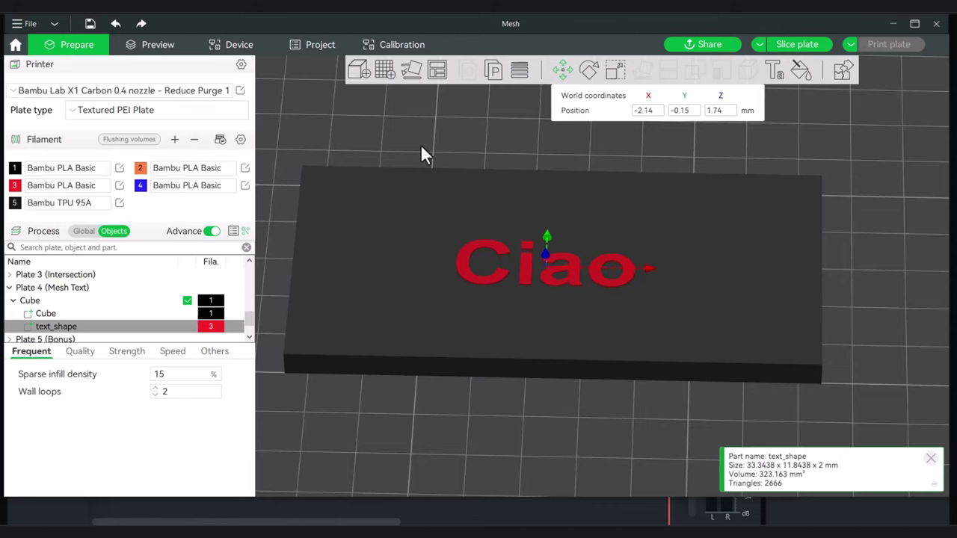
scroll(420, 145, down, 3)
drag(430, 167, 417, 191)
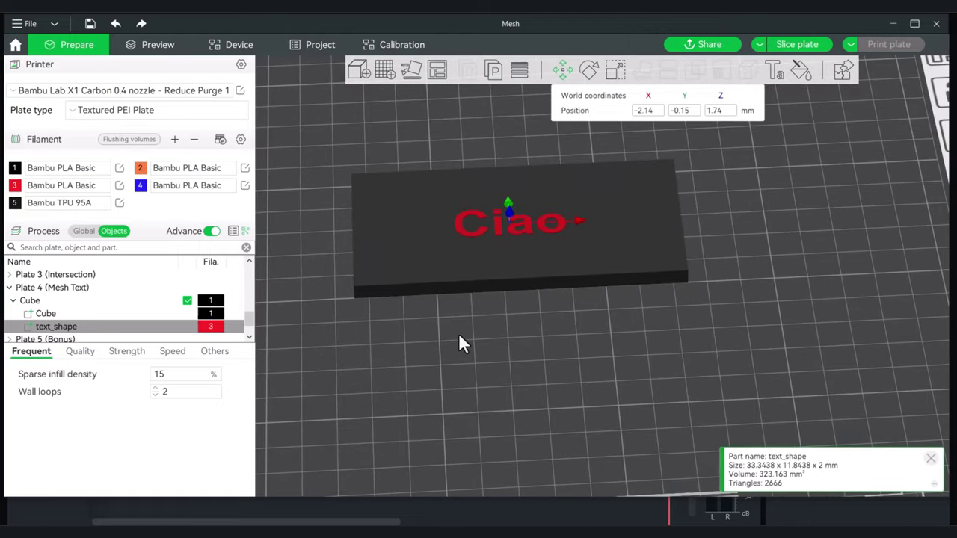
drag(459, 335, 459, 339)
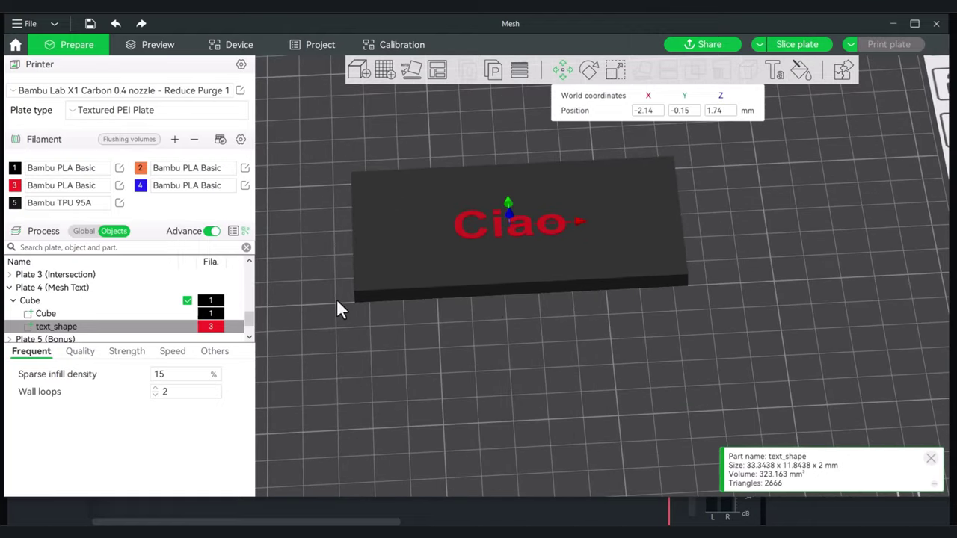
drag(392, 338, 391, 342)
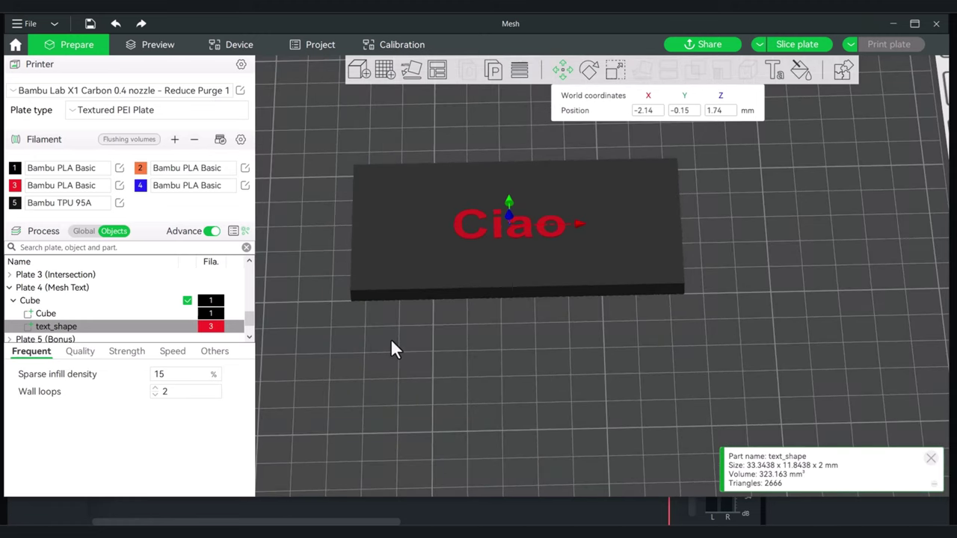
Change the part type of the text_shape part in the block to Negative Part.
right_click(451, 236)
click(299, 378)
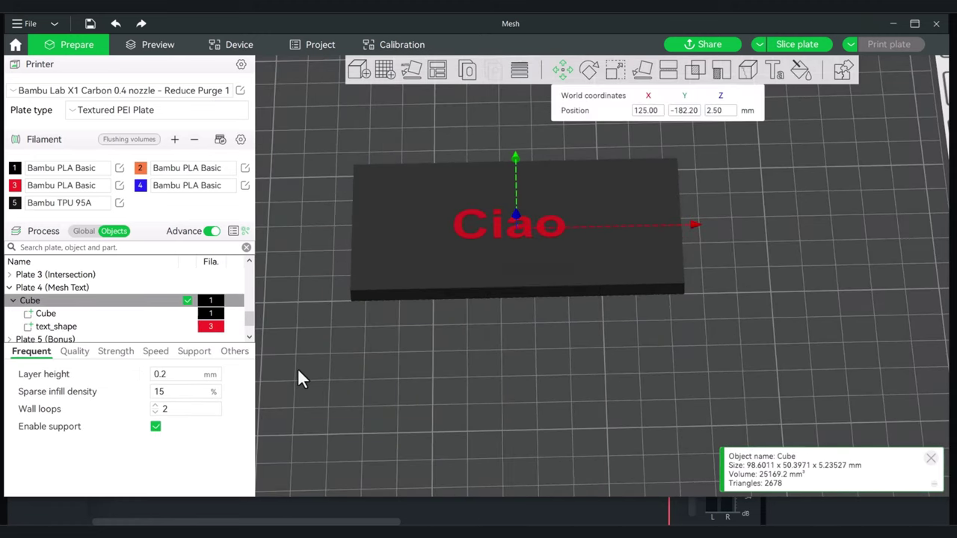
click(49, 330)
right_click(50, 328)
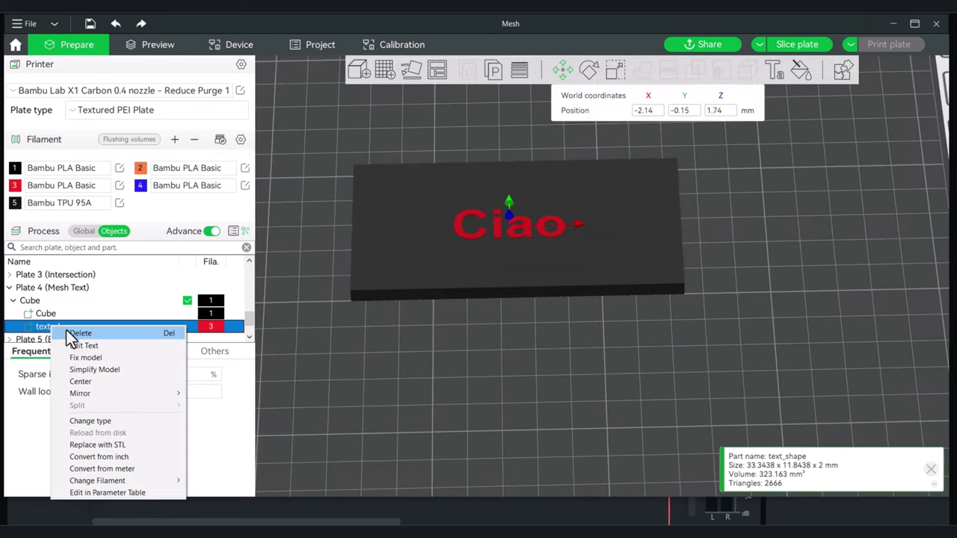
click(154, 423)
click(452, 238)
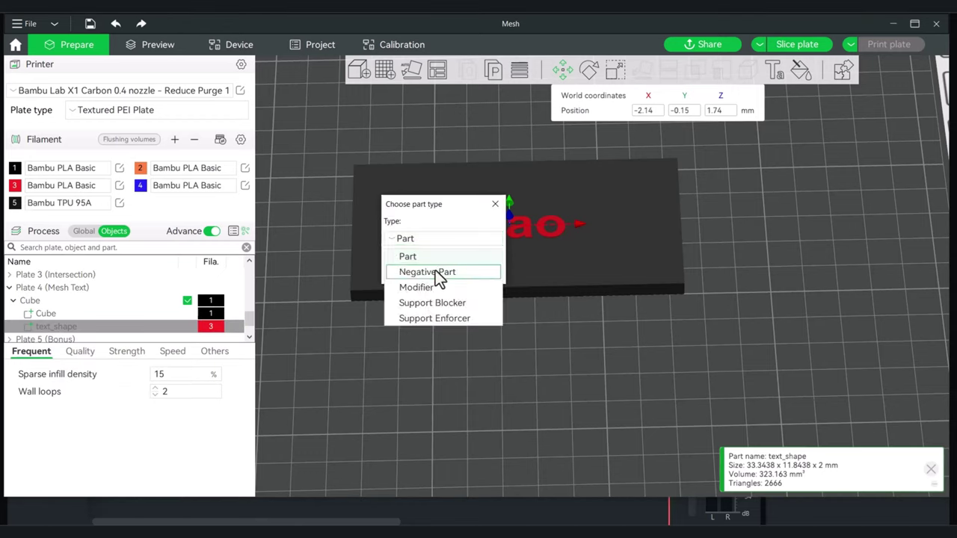
click(442, 271)
click(416, 273)
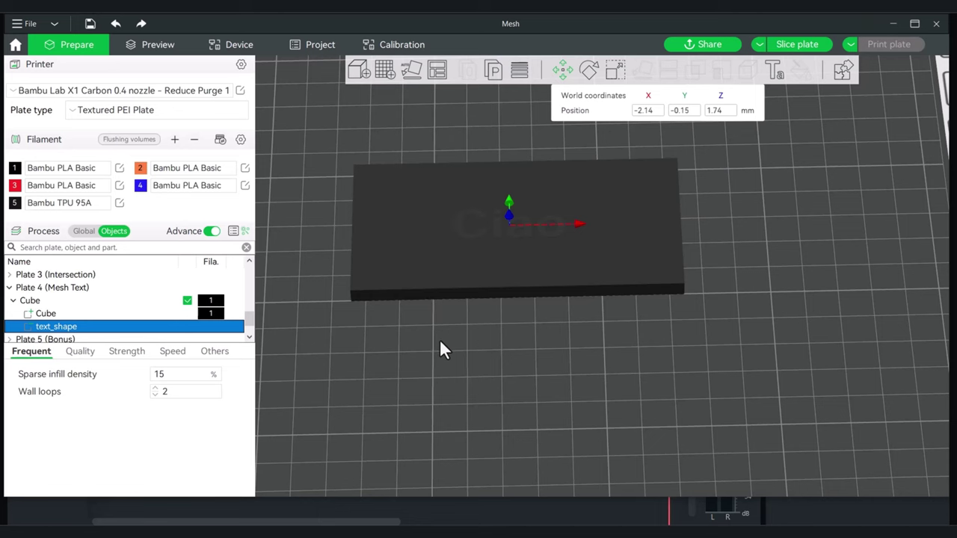
Clone the block with its negative text once and place the copy in front of the original.
drag(442, 350, 441, 348)
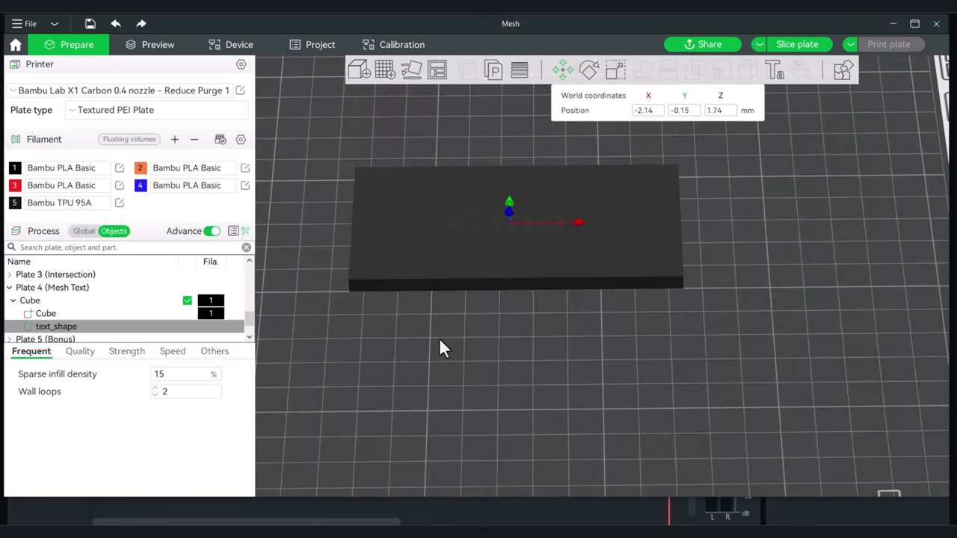
right_click(425, 254)
click(477, 224)
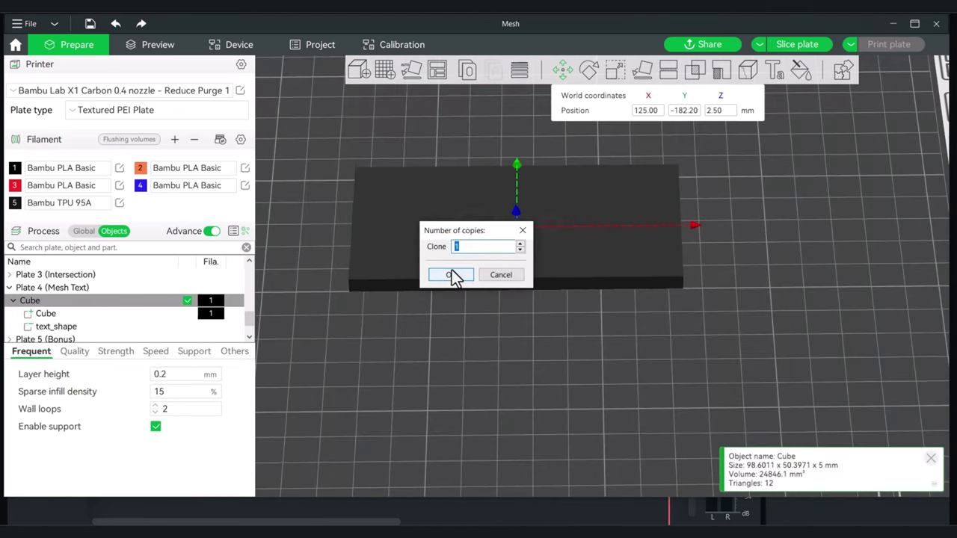
click(452, 275)
mouse_move(488, 335)
mouse_down()
mouse_move(441, 357)
mouse_move(406, 356)
mouse_up()
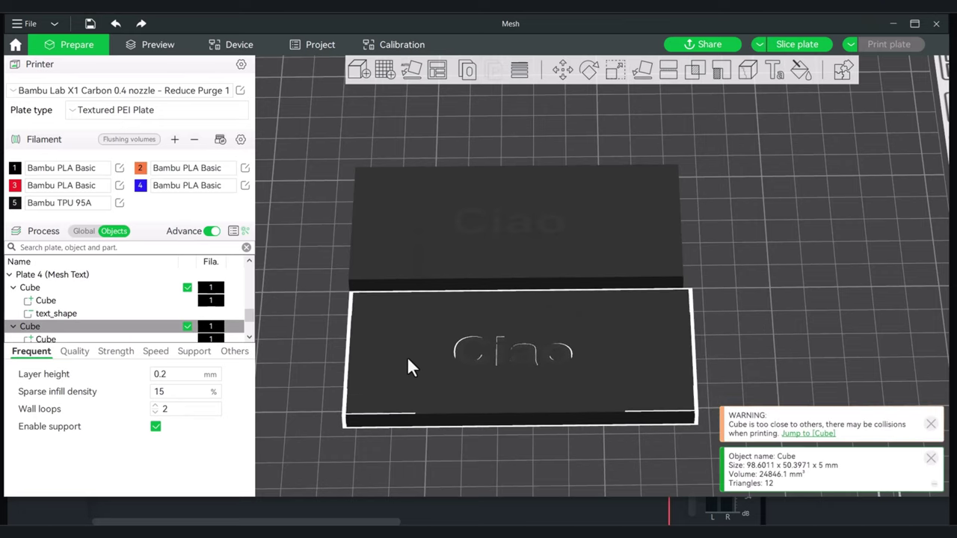
Slice the Mesh Text plate and examine the Ciao lettering on both blocks in the preview.
click(716, 190)
drag(711, 190, 711, 179)
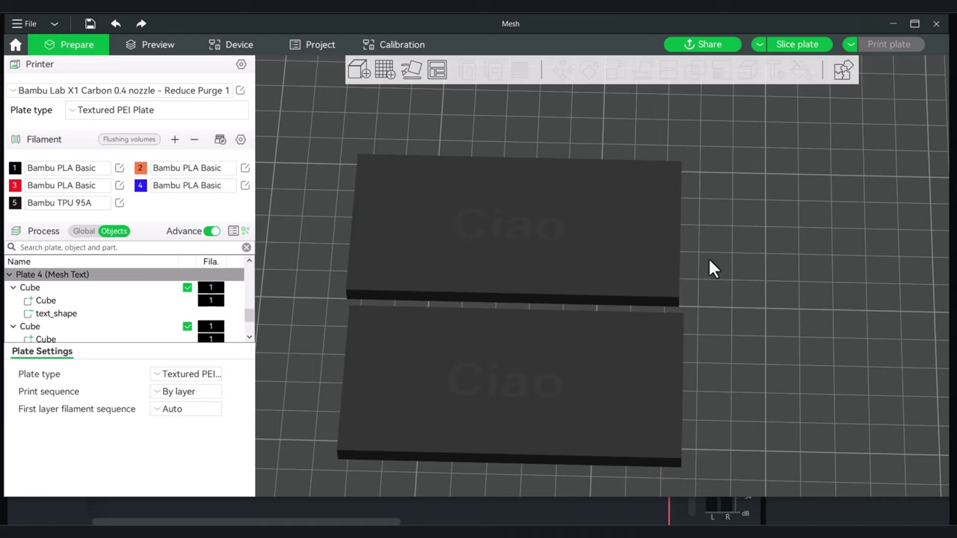
scroll(623, 242, up, 3)
click(815, 46)
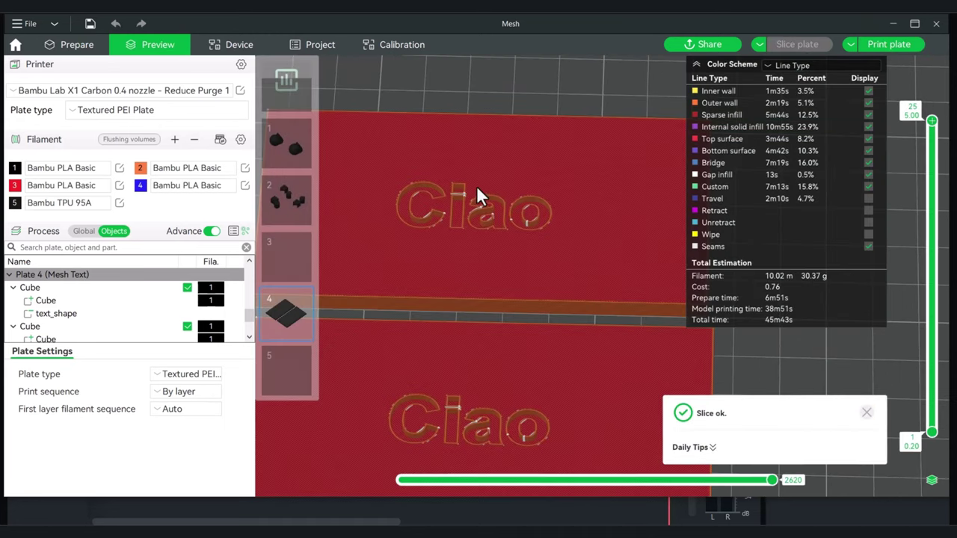
scroll(453, 195, down, 2)
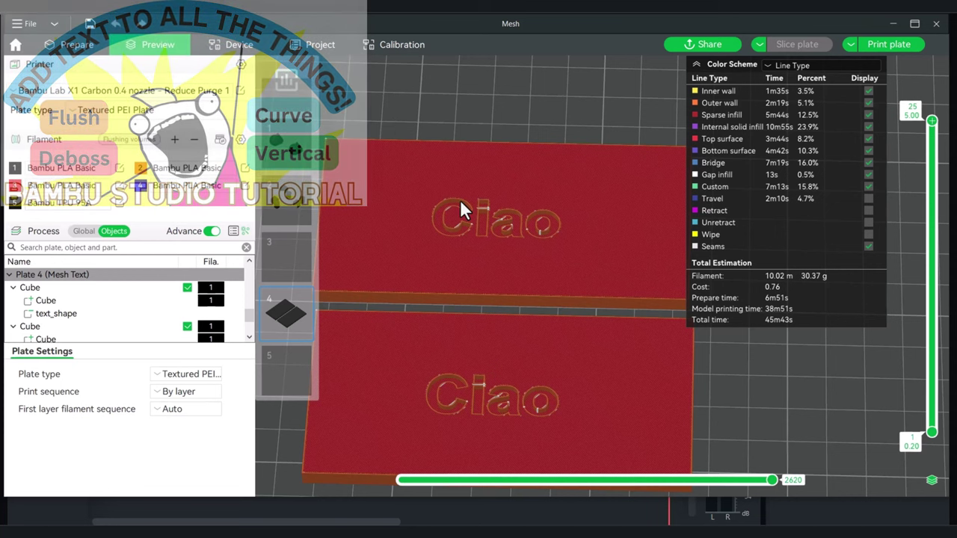
Return to the model editing view and apply Mesh boolean to the front block to cut the negative Ciao text into its mesh.
click(74, 47)
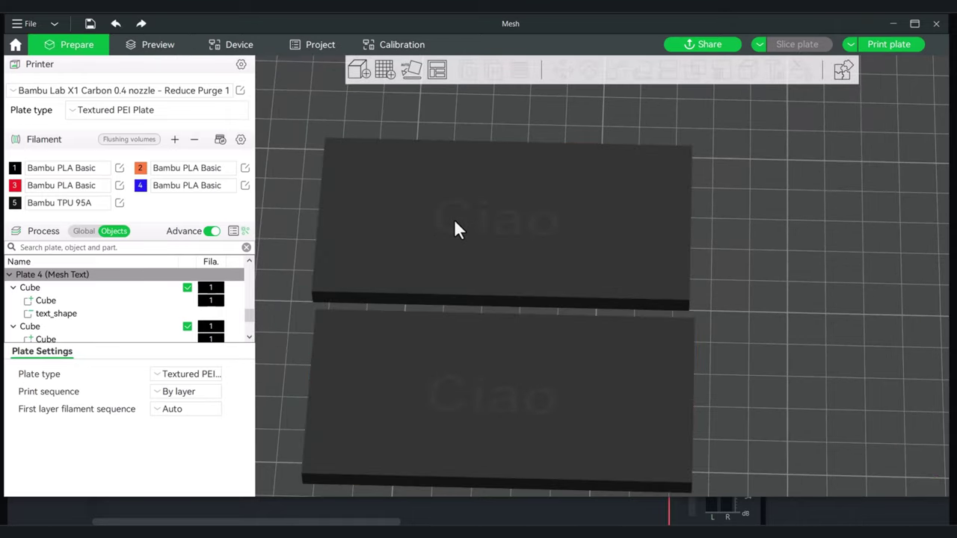
middle_drag(629, 314, 601, 310)
click(545, 337)
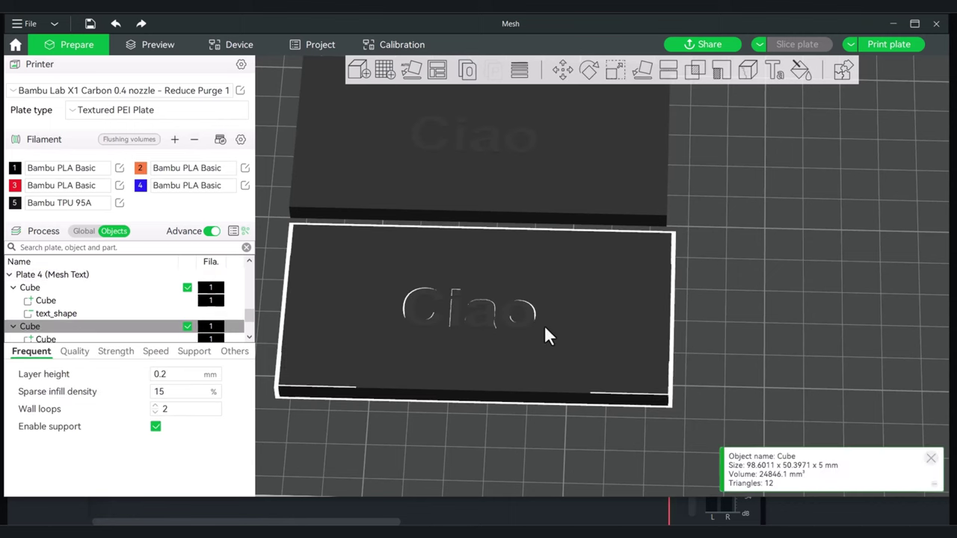
drag(593, 446, 577, 420)
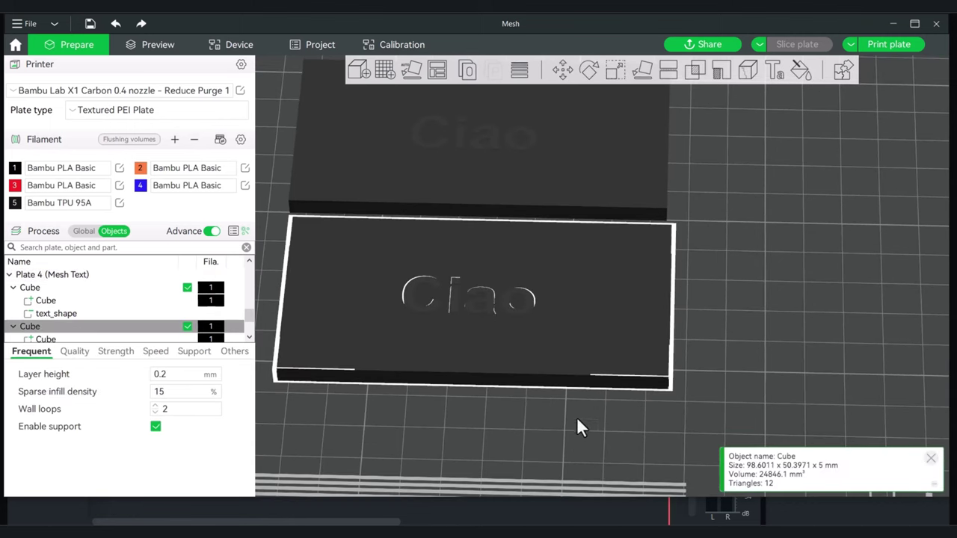
right_click(513, 345)
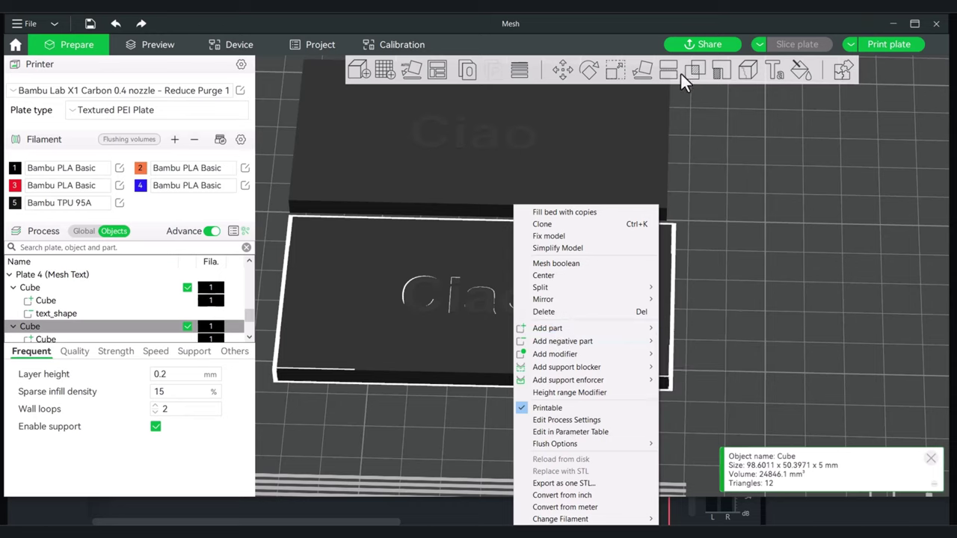
click(572, 263)
click(699, 257)
Compare the two blocks, checking how the rear block with the negative text part appears in the Color Painting tool.
scroll(714, 273, up, 3)
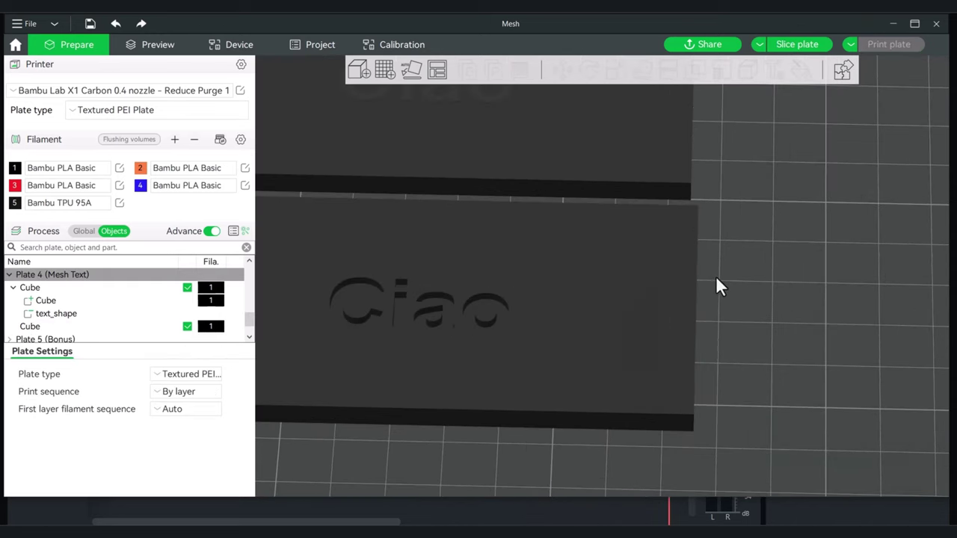
scroll(752, 283, down, 2)
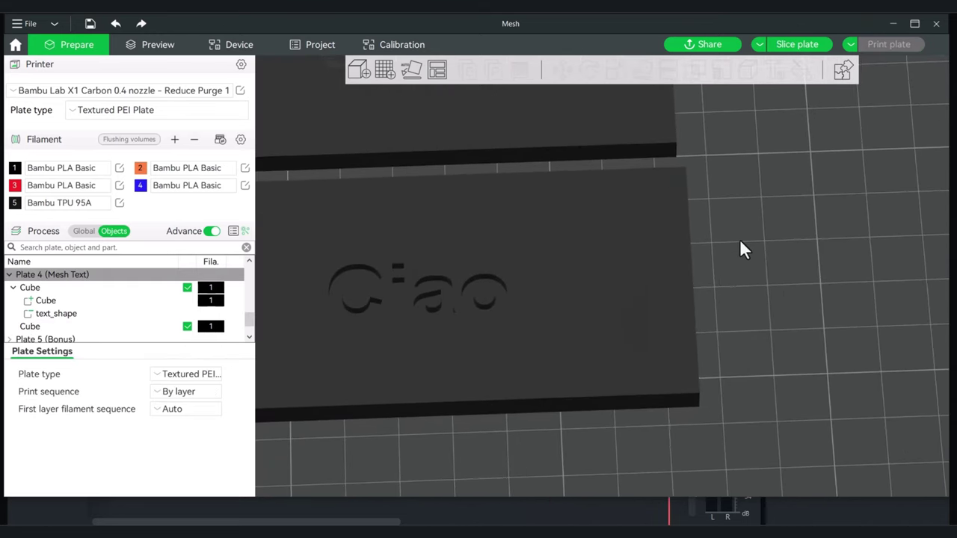
scroll(734, 254, down, 2)
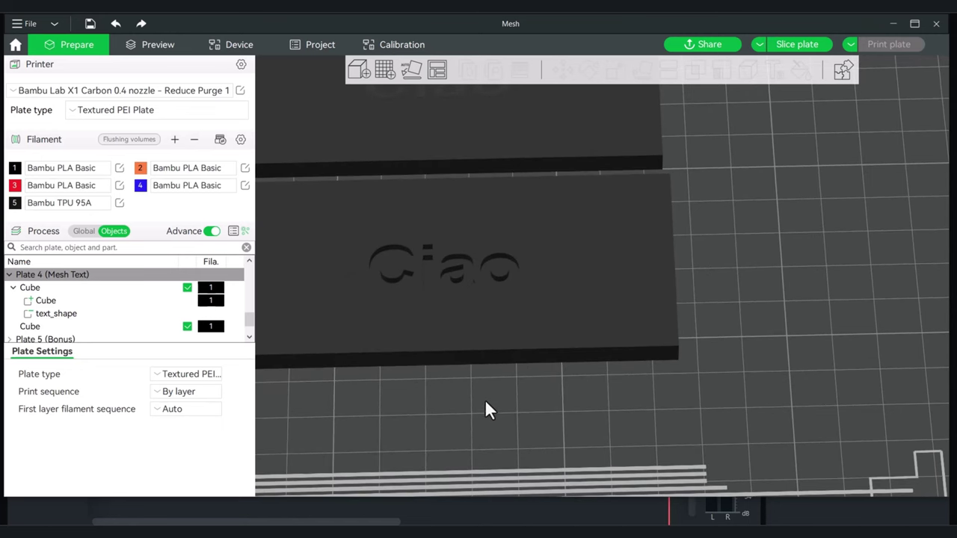
middle_drag(486, 403, 568, 403)
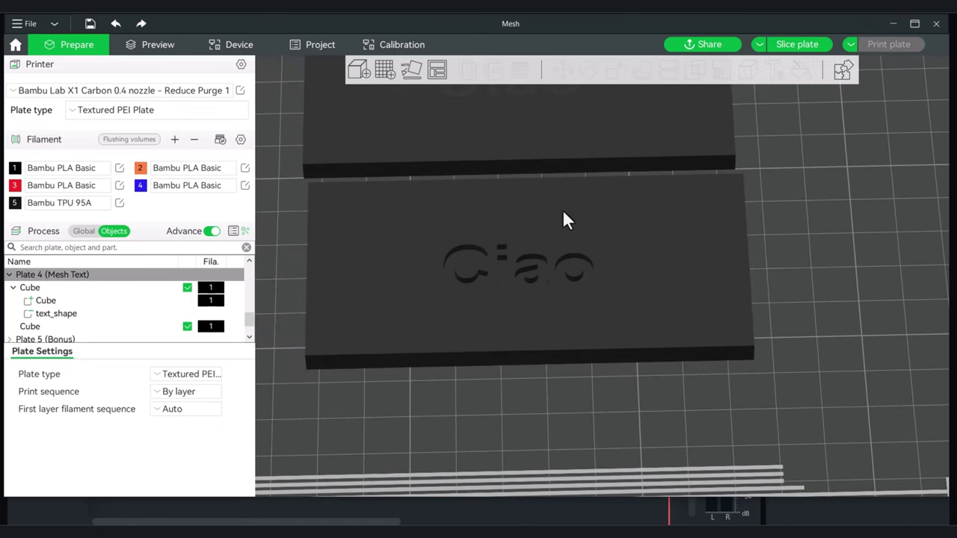
scroll(564, 212, down, 1)
click(576, 159)
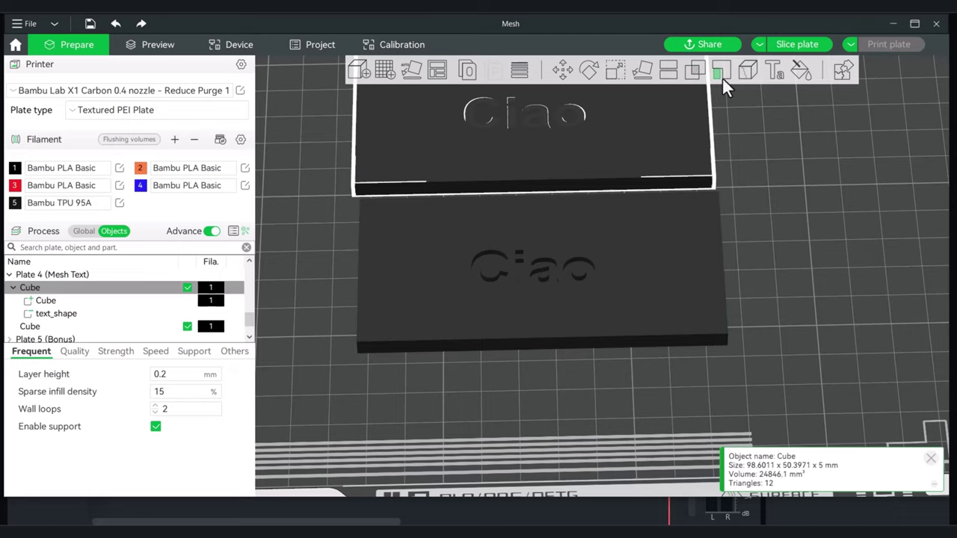
click(800, 69)
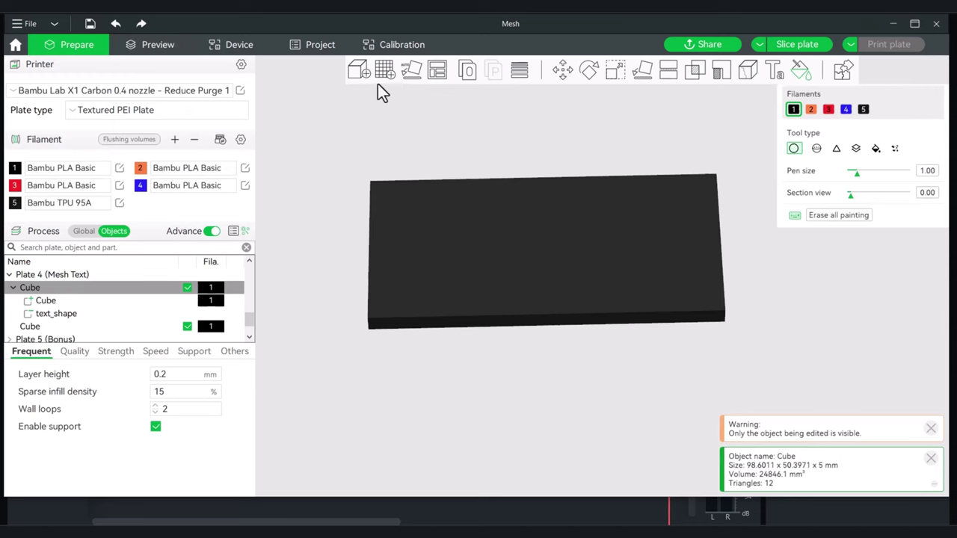
click(813, 73)
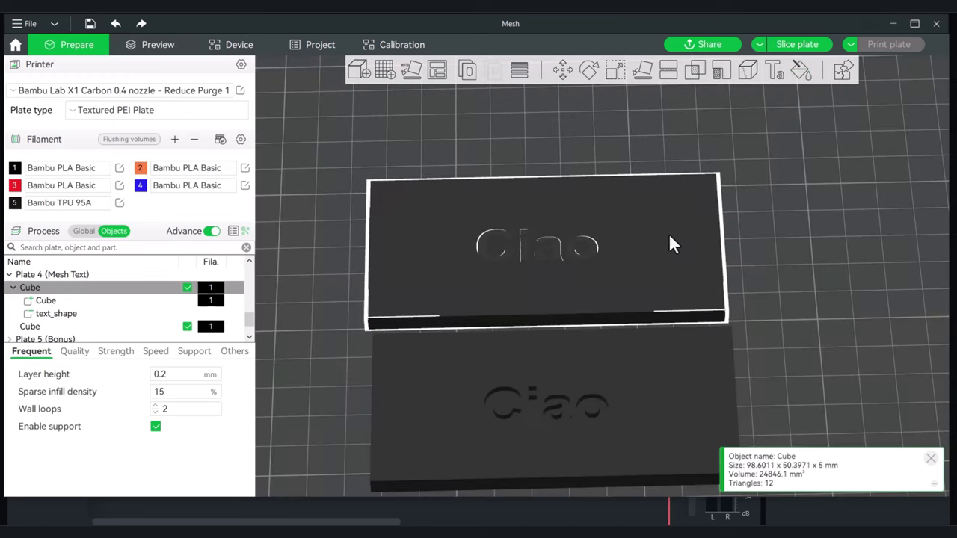
Paint the recessed Ciao letters of the front block red with filament 3, using the Fill tool with Edge detection on.
click(636, 402)
scroll(747, 314, up, 3)
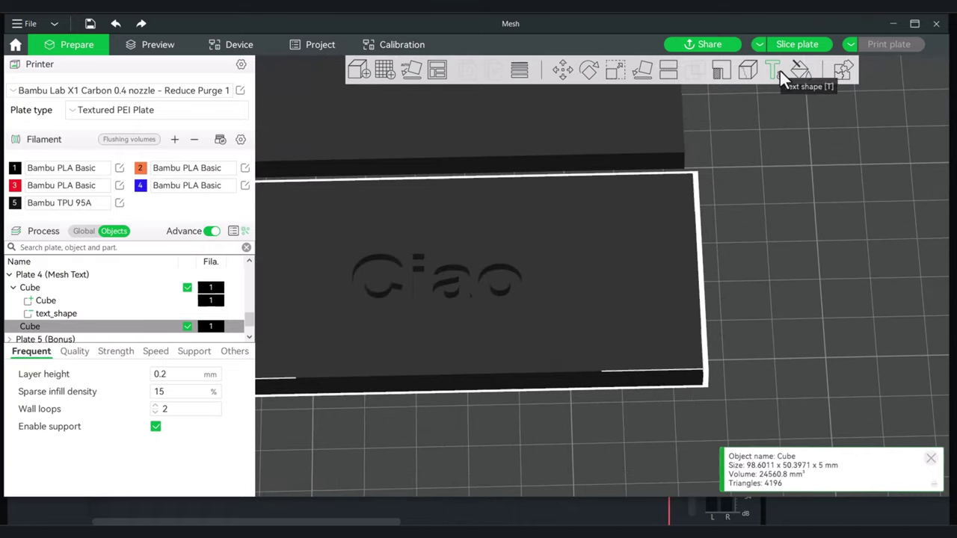
click(804, 68)
mouse_move(752, 254)
mouse_down()
mouse_move(762, 256)
mouse_move(747, 271)
mouse_up()
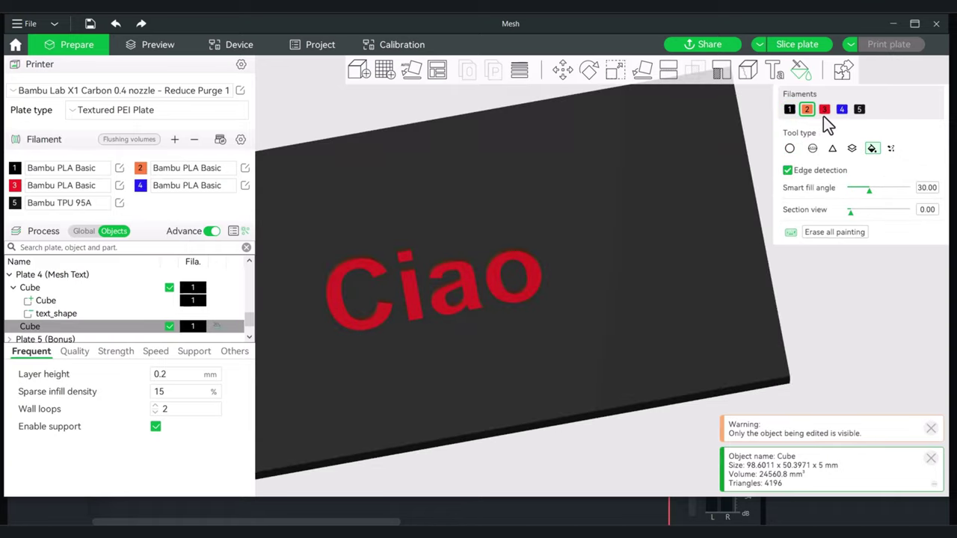
Examine the painted Ciao letters and their recessed side walls from several angles.
drag(840, 311, 833, 318)
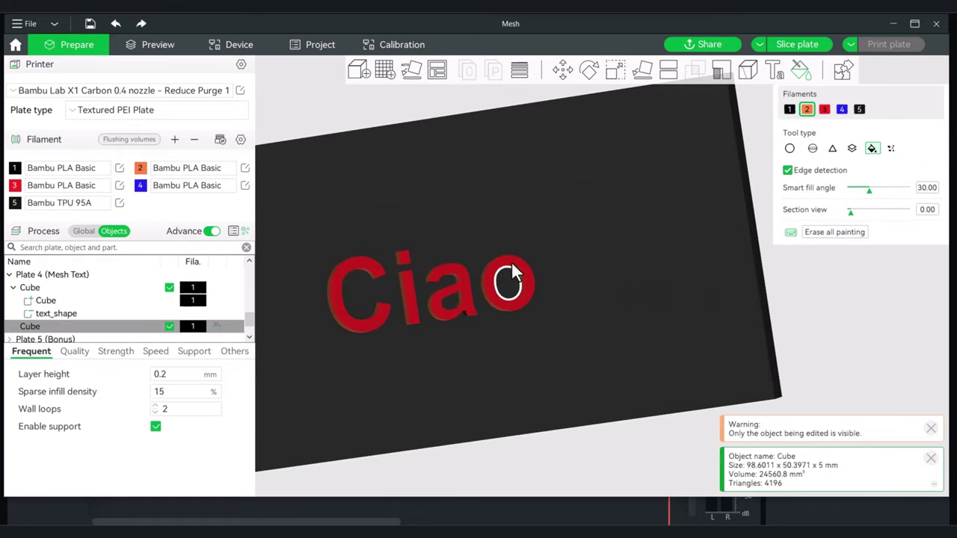
drag(820, 285, 859, 310)
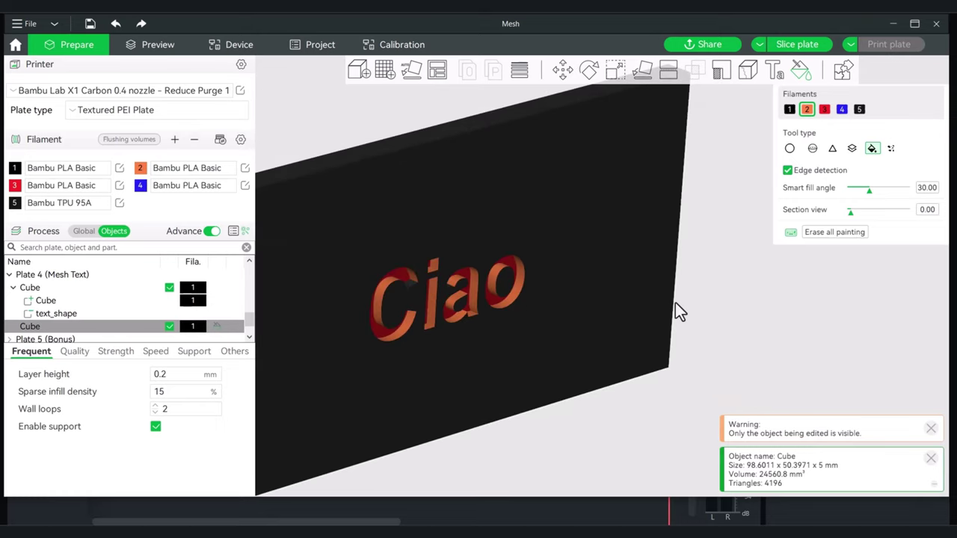
mouse_move(670, 330)
mouse_down()
mouse_move(799, 341)
mouse_move(773, 326)
mouse_up()
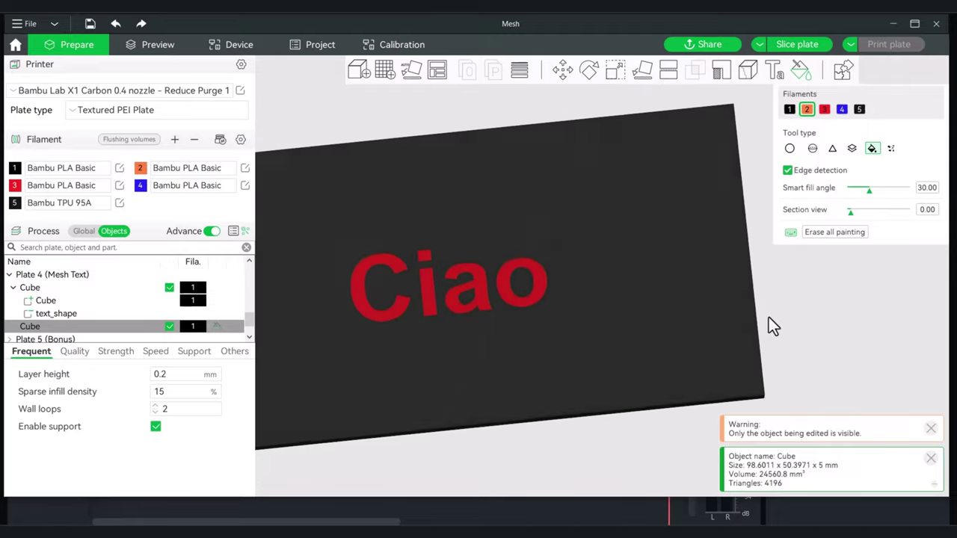
scroll(770, 322, down, 5)
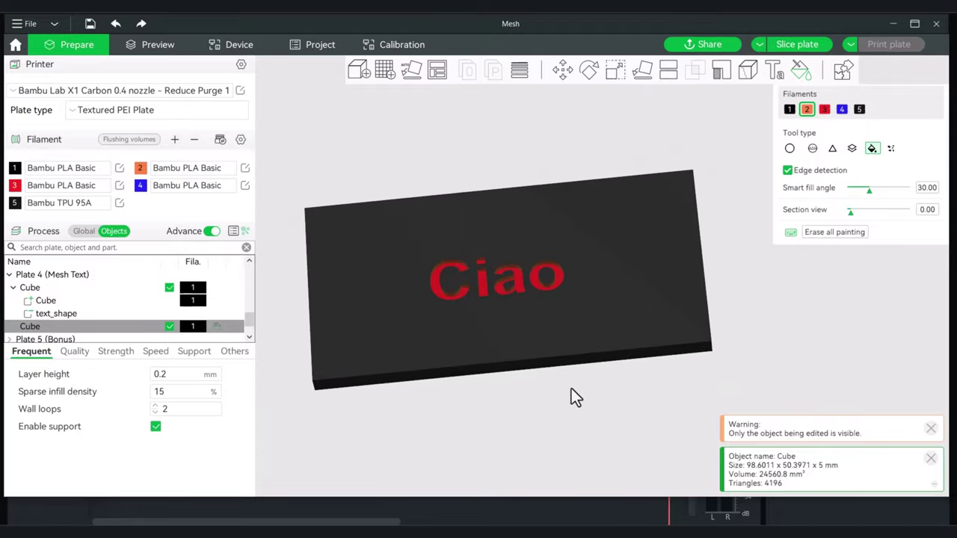
scroll(572, 397, down, 3)
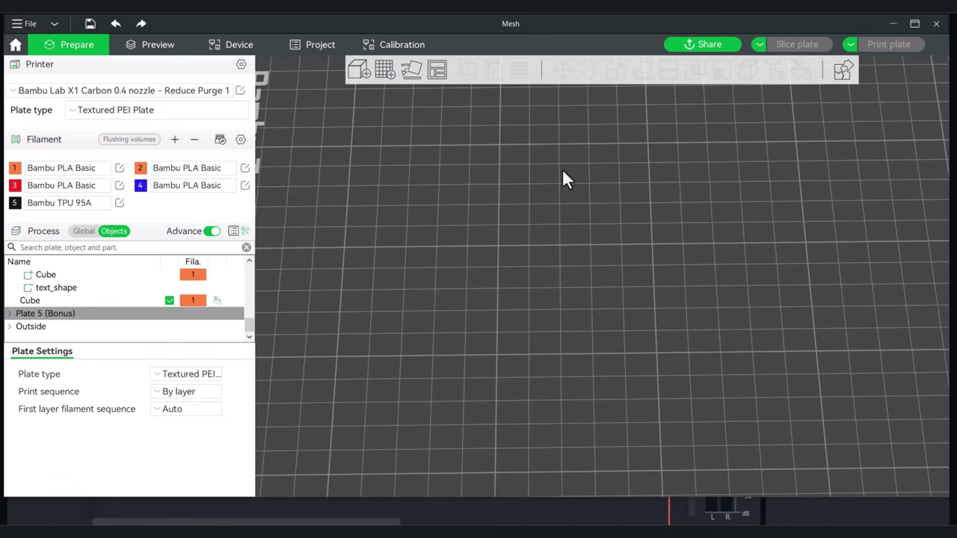
Add a cone primitive to the empty Bonus plate.
scroll(562, 169, down, 5)
scroll(564, 177, up, 5)
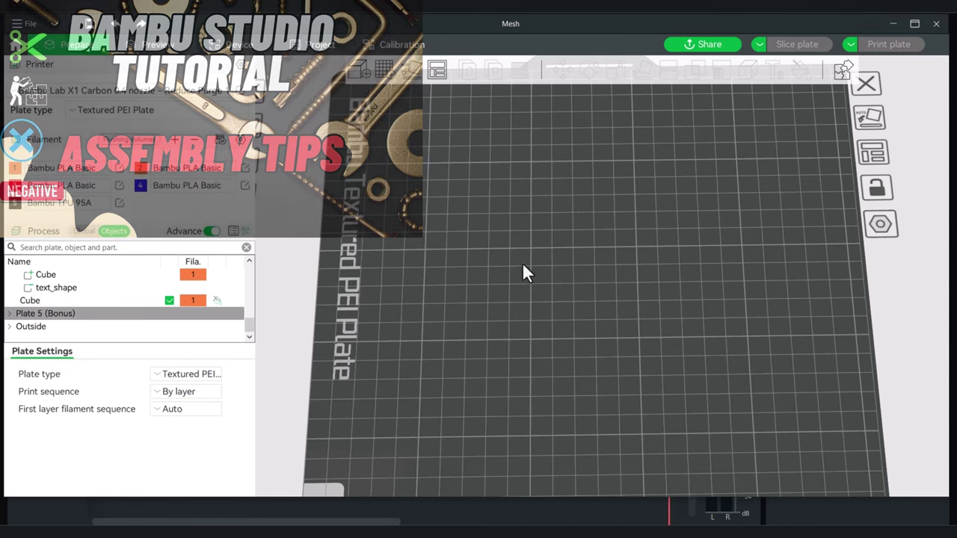
scroll(562, 291, up, 2)
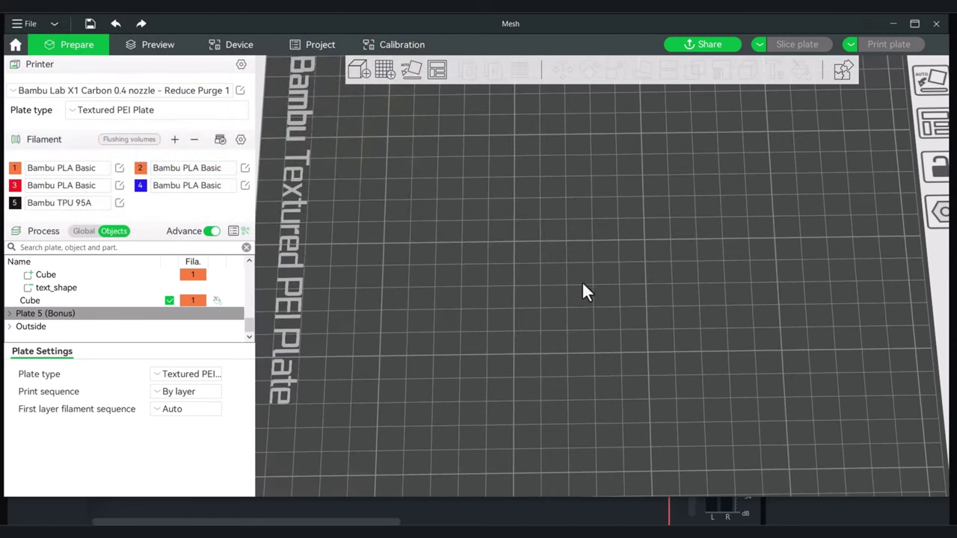
right_click(551, 277)
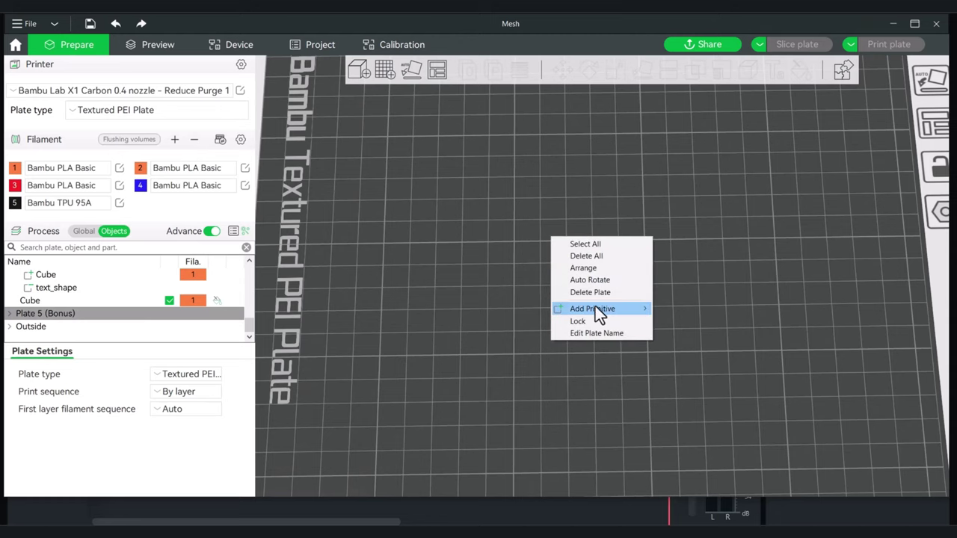
mouse_move(595, 309)
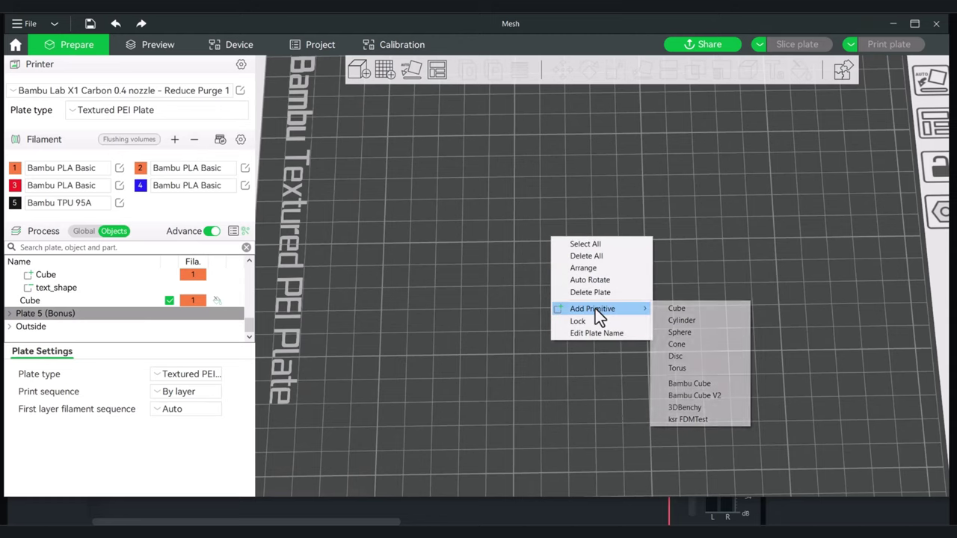
click(705, 346)
scroll(670, 332, up, 2)
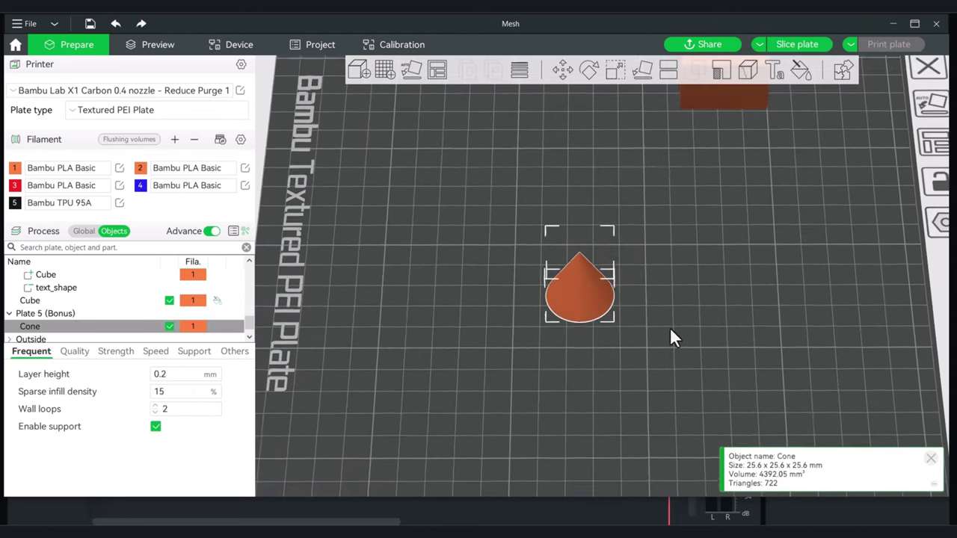
Scale the cone uniformly to a size of 50 mm.
click(615, 71)
click(619, 146)
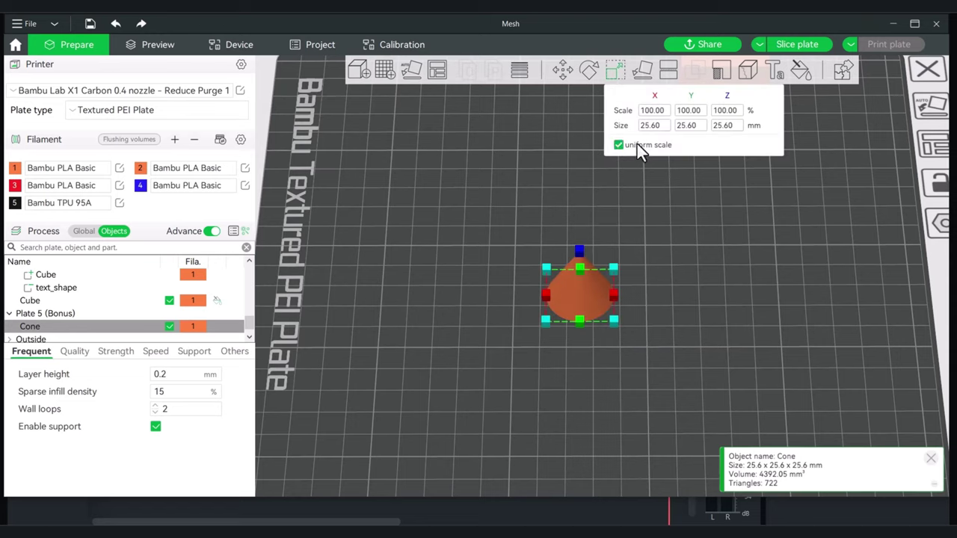
click(652, 126)
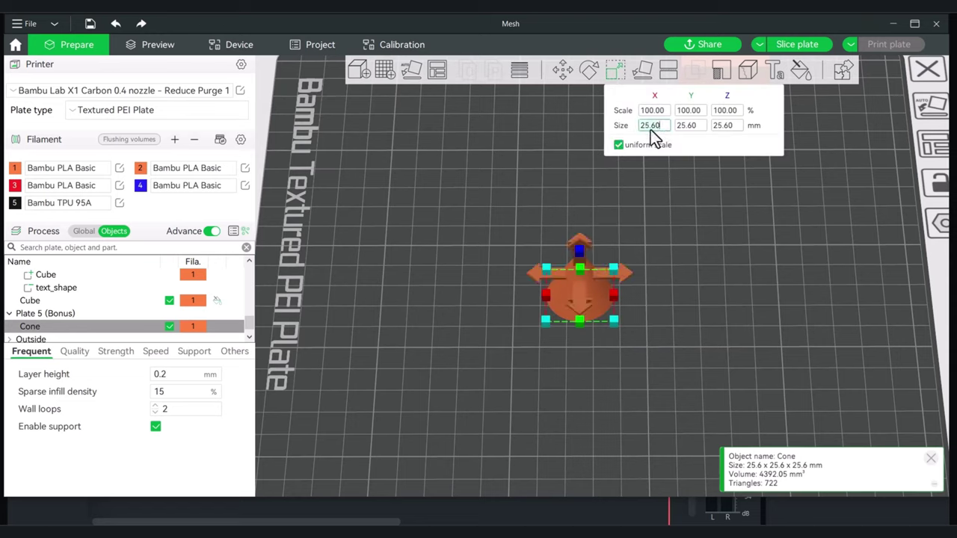
key(Return)
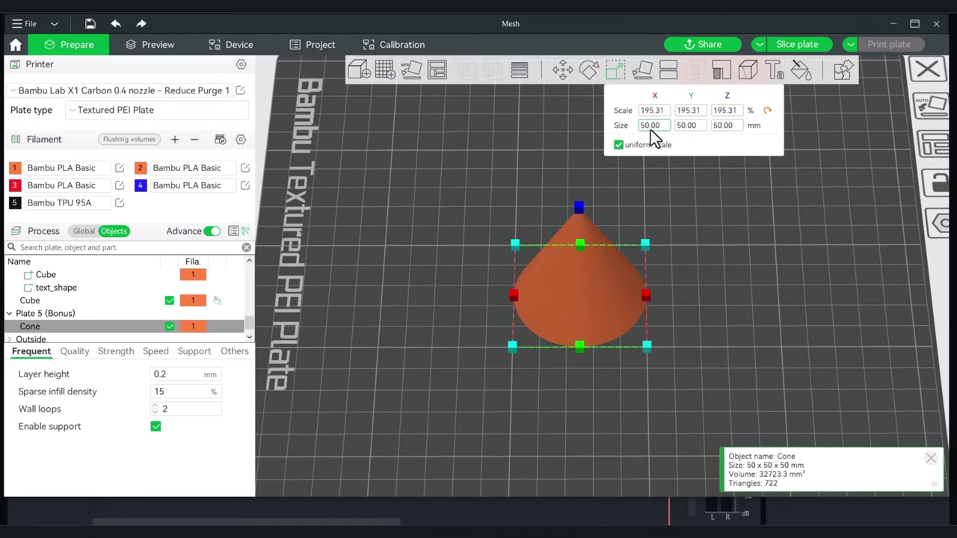
click(777, 241)
drag(776, 242, 718, 287)
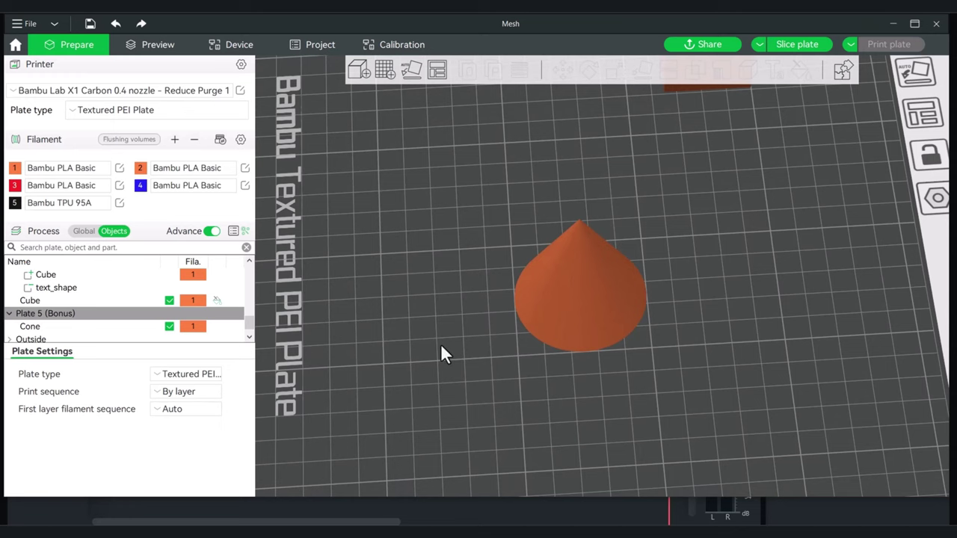
drag(442, 348, 501, 369)
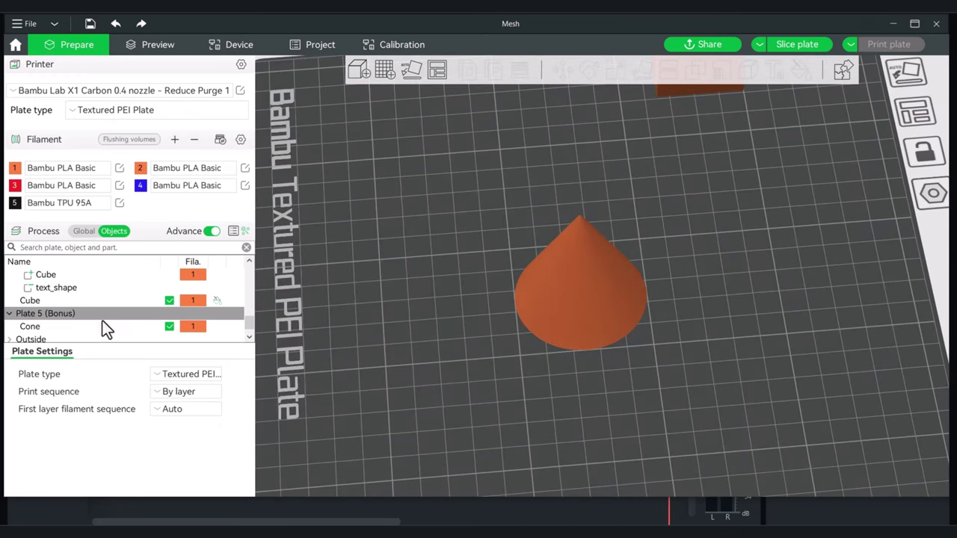
Show the Strength settings of the cone to check its wall and shell options.
click(32, 326)
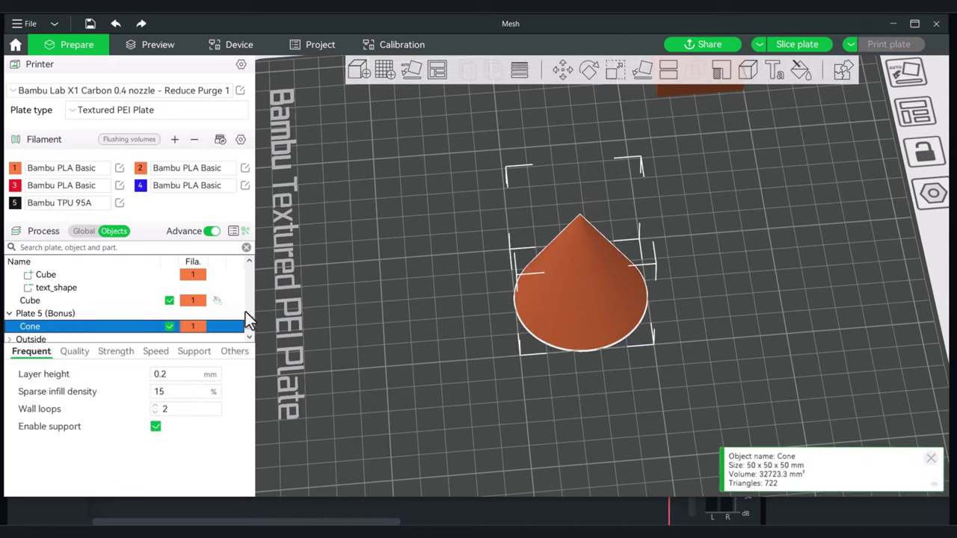
click(127, 355)
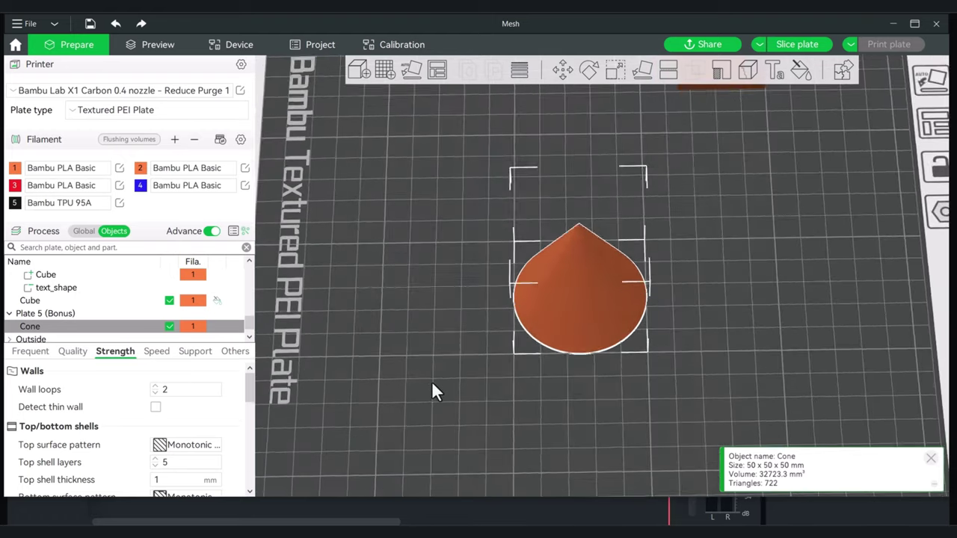
scroll(434, 381, up, 5)
drag(438, 389, 436, 392)
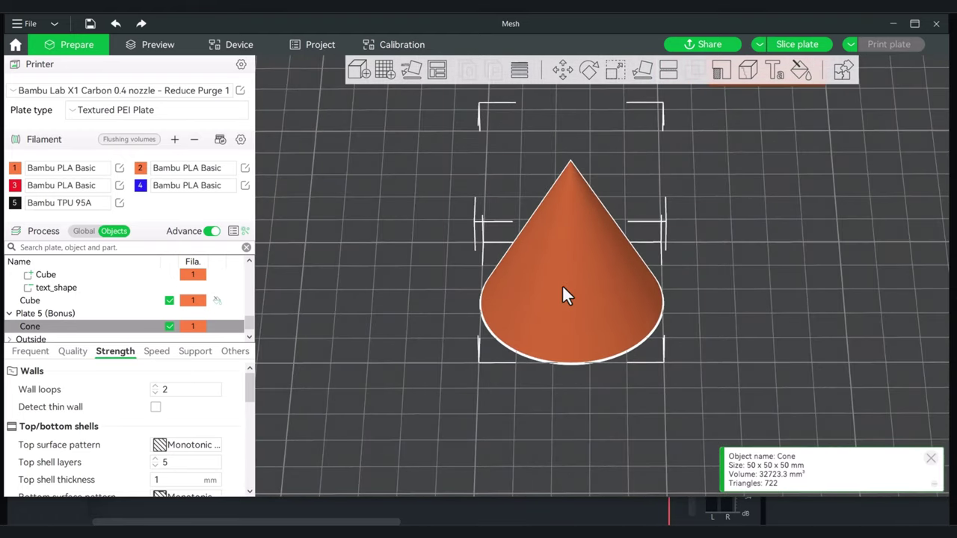
Clone the cone once on the Bonus plate.
right_click(605, 304)
click(662, 224)
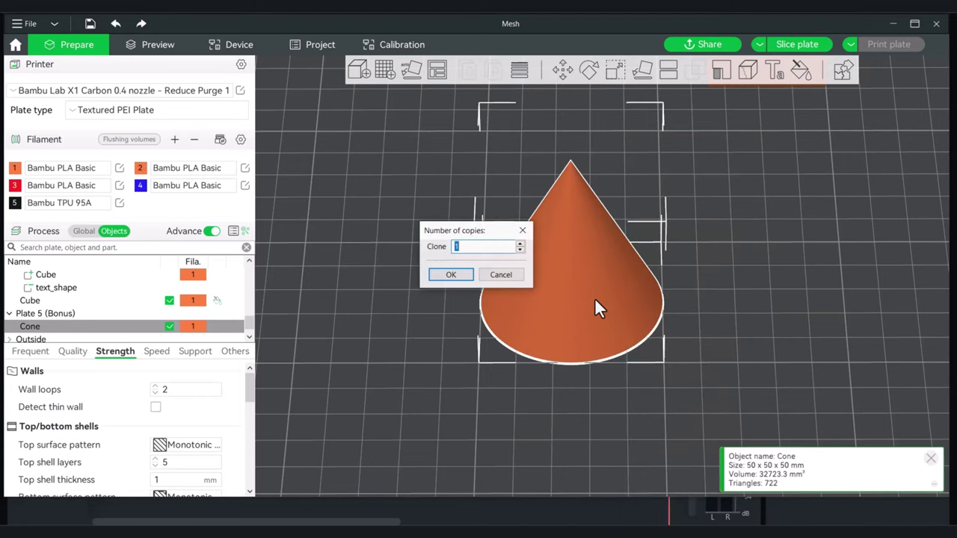
click(451, 276)
scroll(622, 387, down, 2)
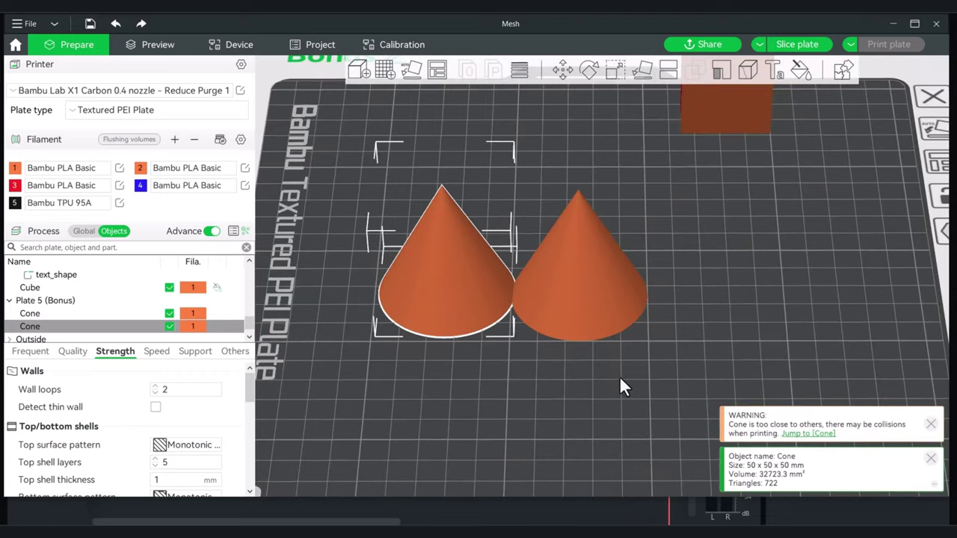
Center both cones on the plate so that they overlap in the same position.
click(592, 285)
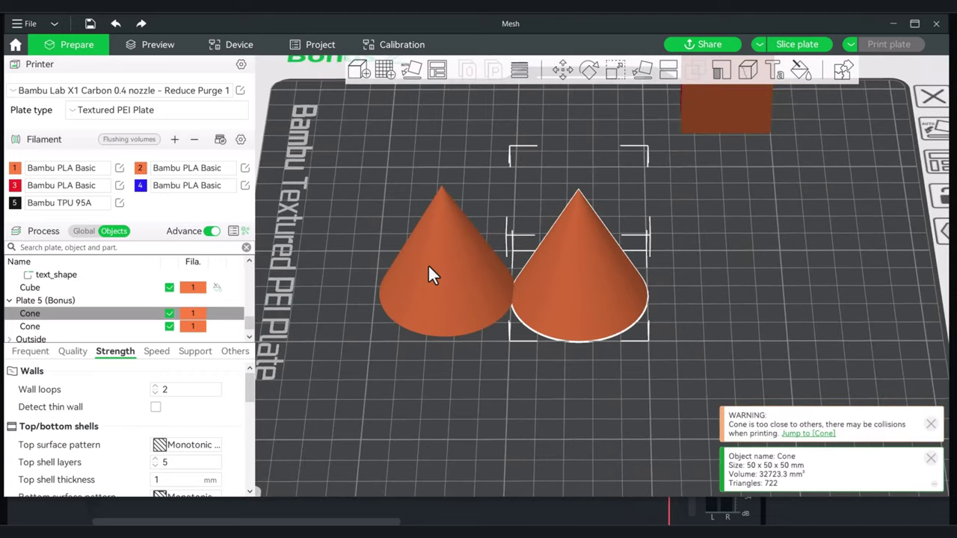
click(427, 264)
drag(431, 267, 708, 262)
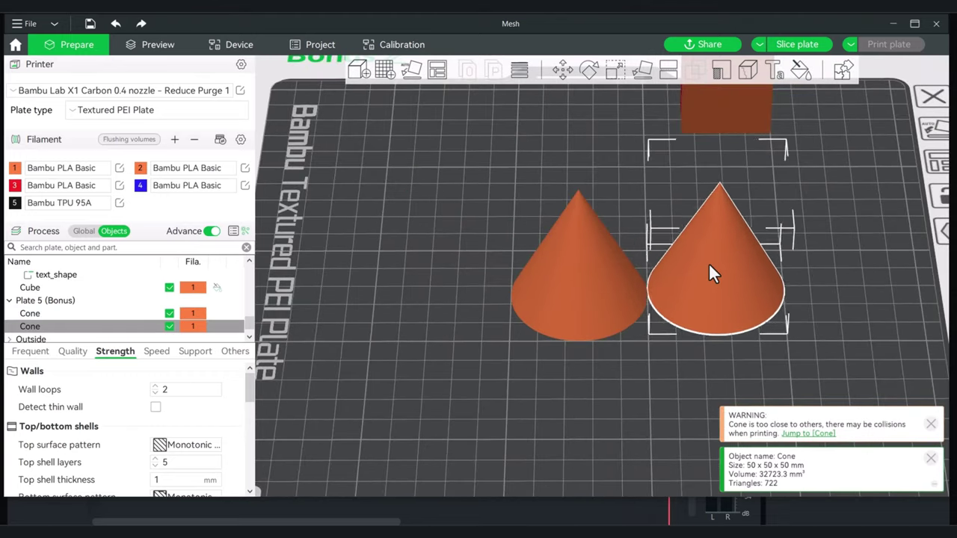
right_click(536, 274)
click(563, 275)
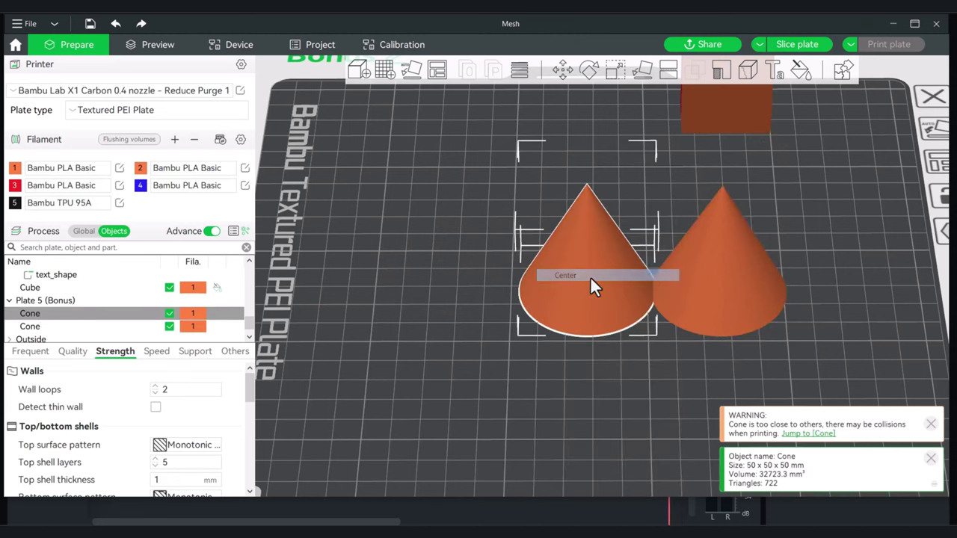
right_click(735, 274)
click(776, 274)
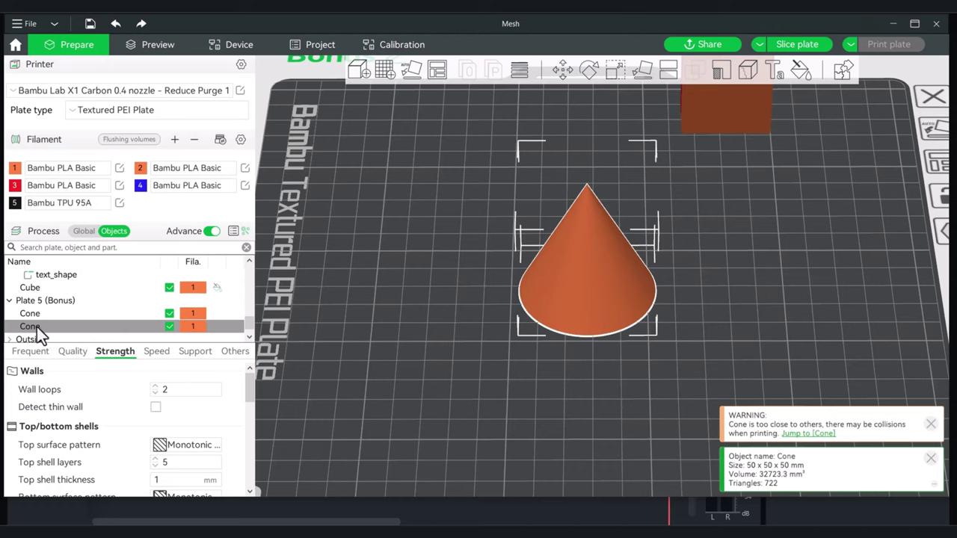
Scale the second cone in the object list uniformly to 48 mm.
click(614, 69)
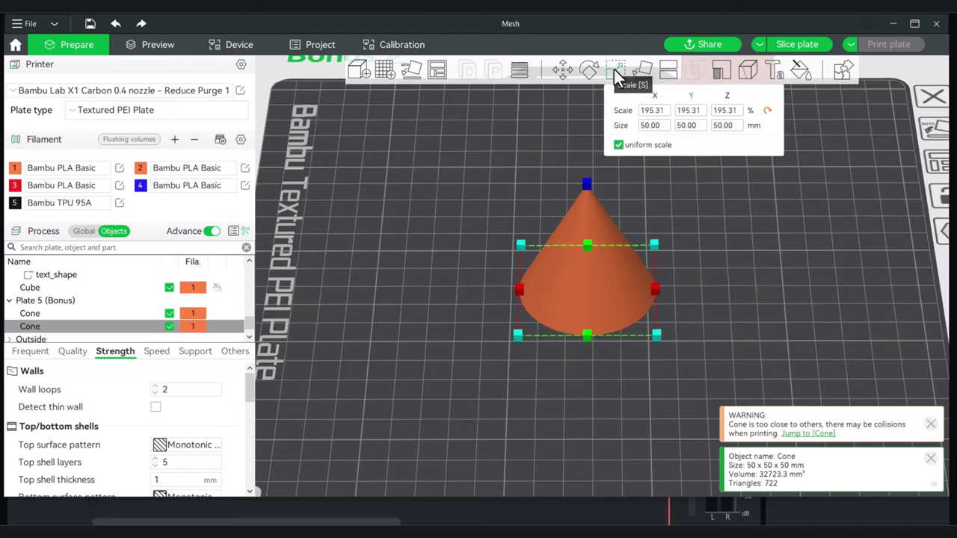
click(650, 126)
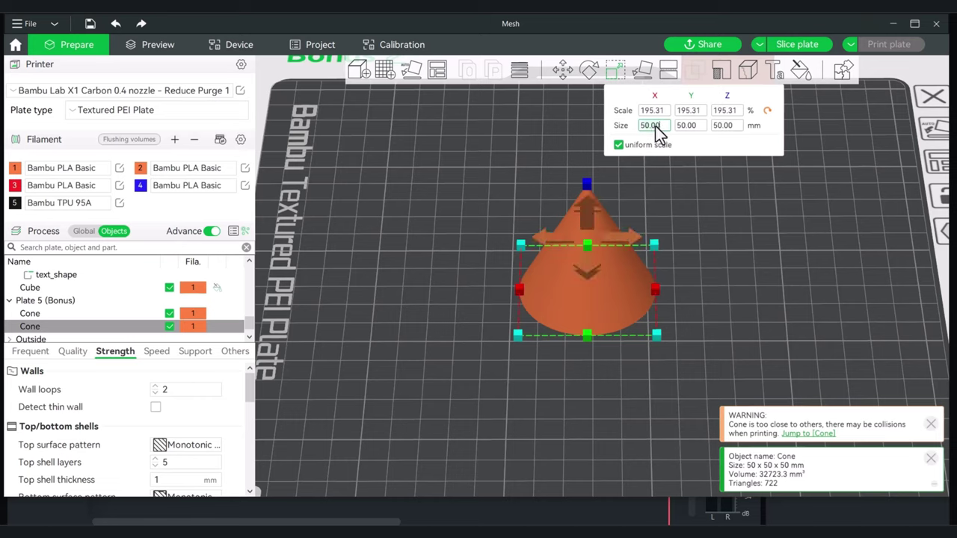
text(48)
key(Return)
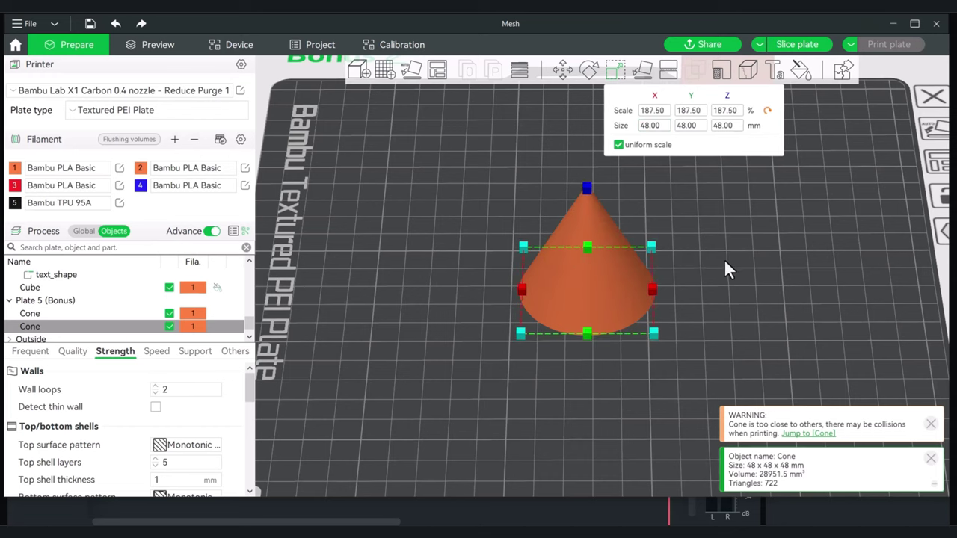
Assign filament 4 to the 48 mm cone and inspect both overlapping cones from below.
drag(724, 258, 720, 211)
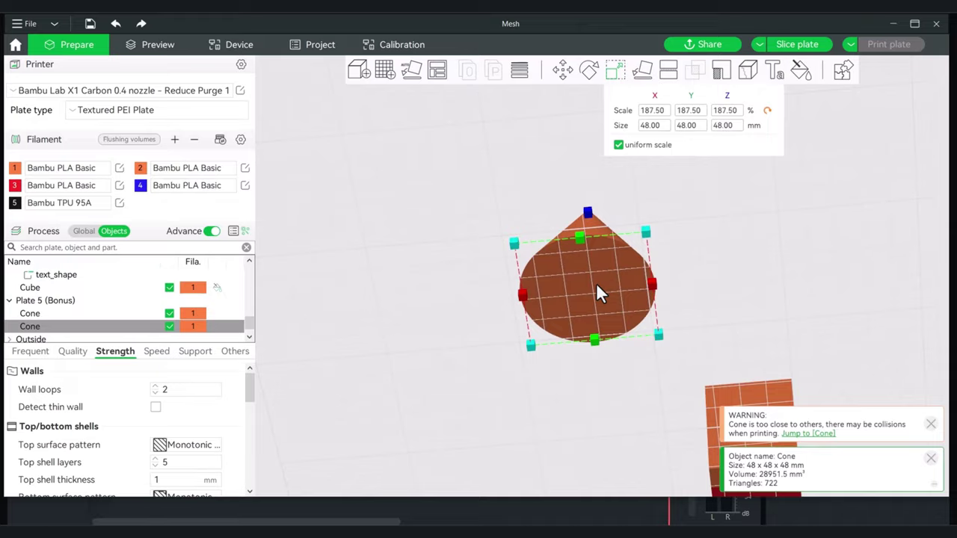
key(4)
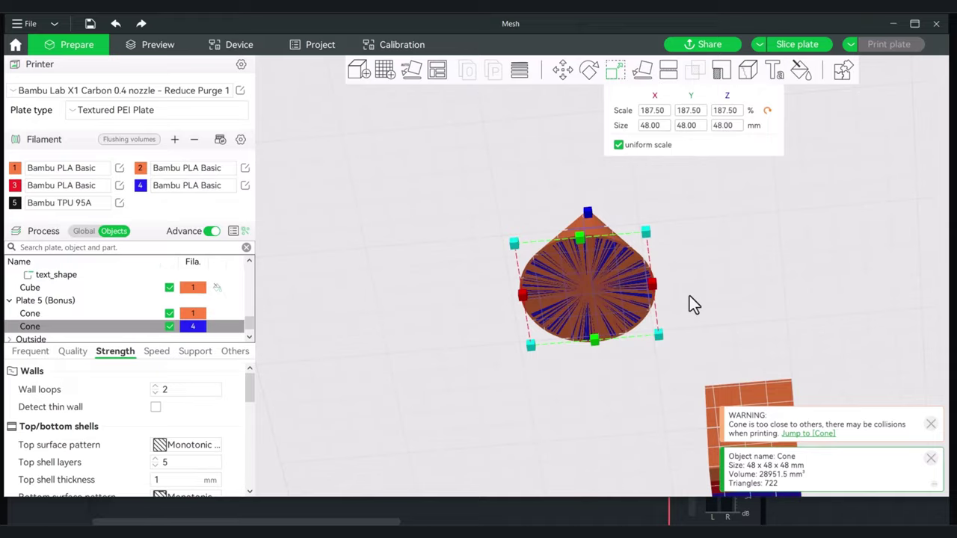
drag(690, 300, 742, 327)
key(2)
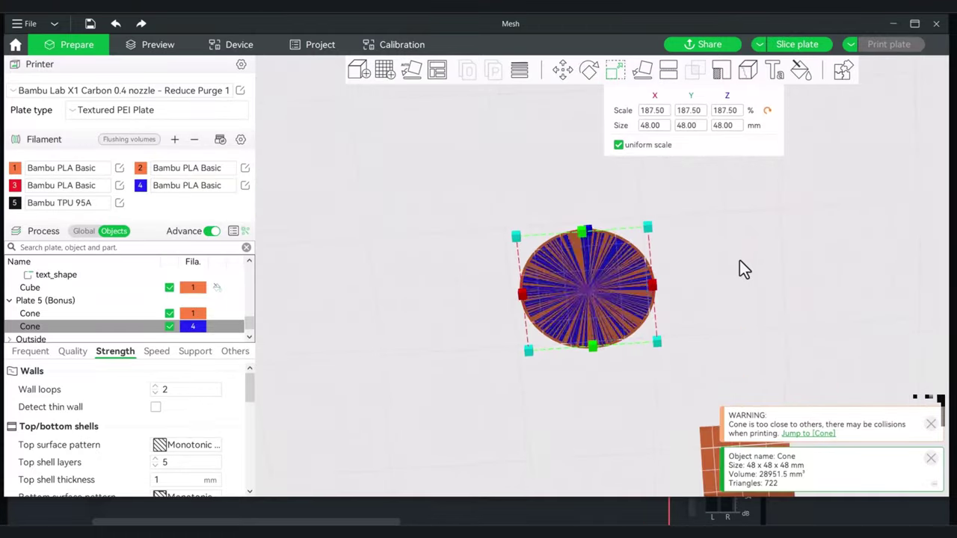
mouse_move(739, 260)
mouse_down()
mouse_move(757, 261)
mouse_move(767, 287)
mouse_move(768, 269)
mouse_move(755, 262)
mouse_up()
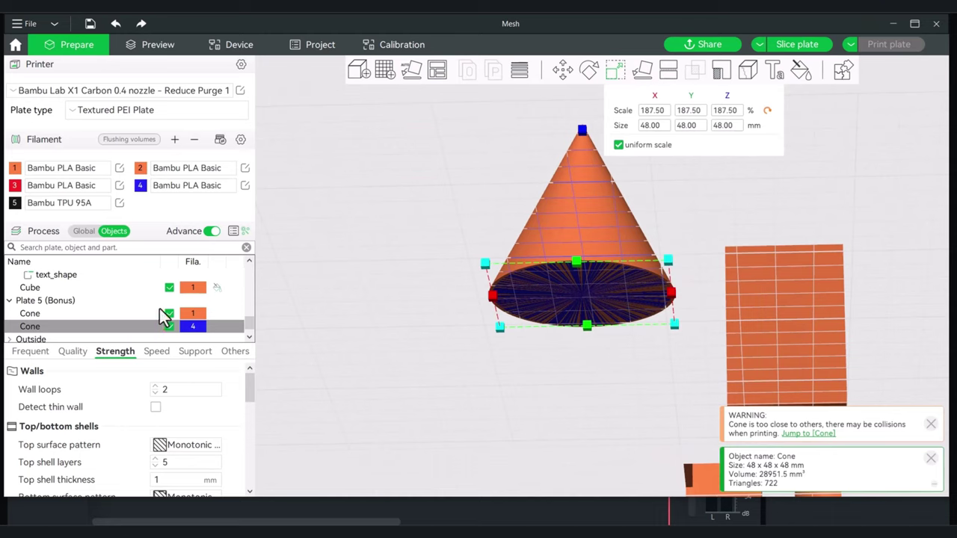
Assemble the two overlapping cones into one object.
shift+click(34, 314)
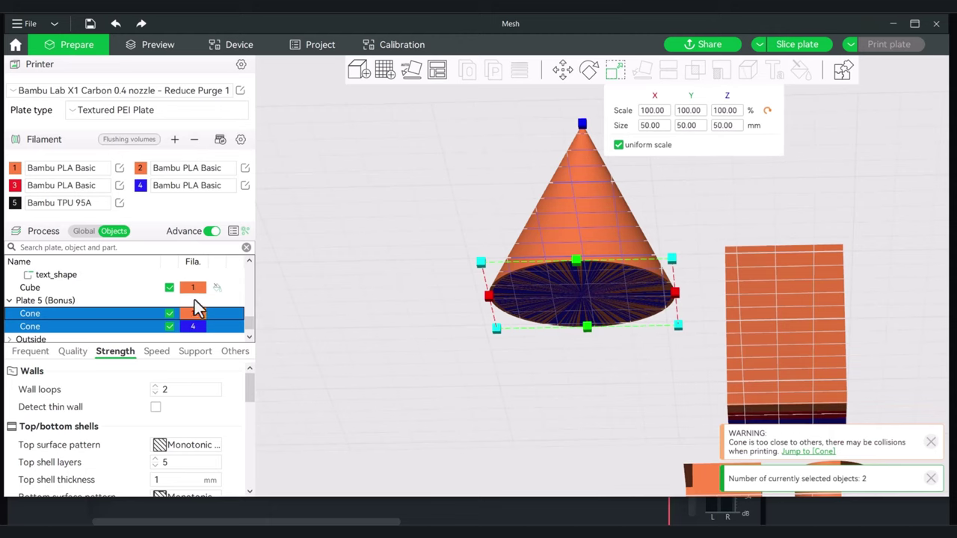
right_click(30, 317)
click(73, 322)
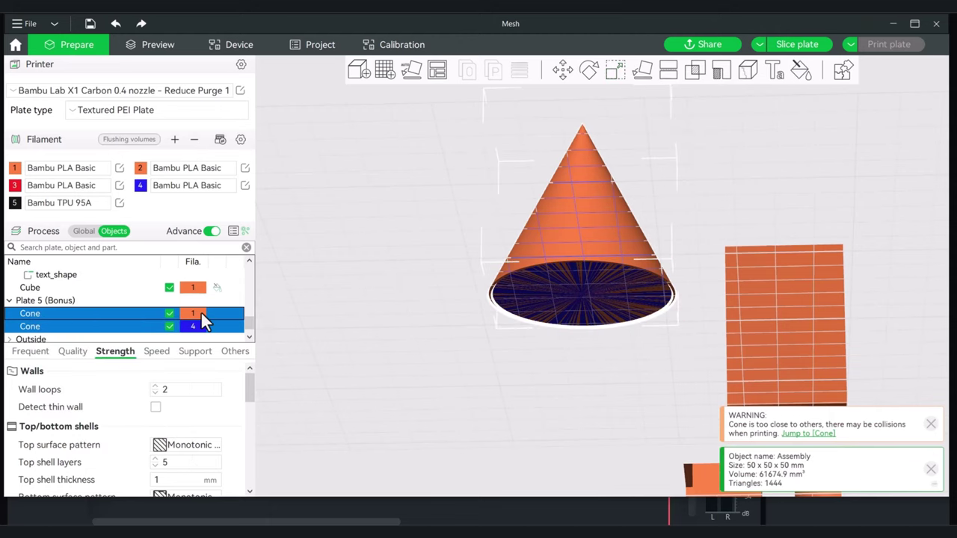
Change the 48 mm cone in the assembly to a negative part and slice the plate to preview the result.
scroll(116, 329, down, 1)
click(45, 316)
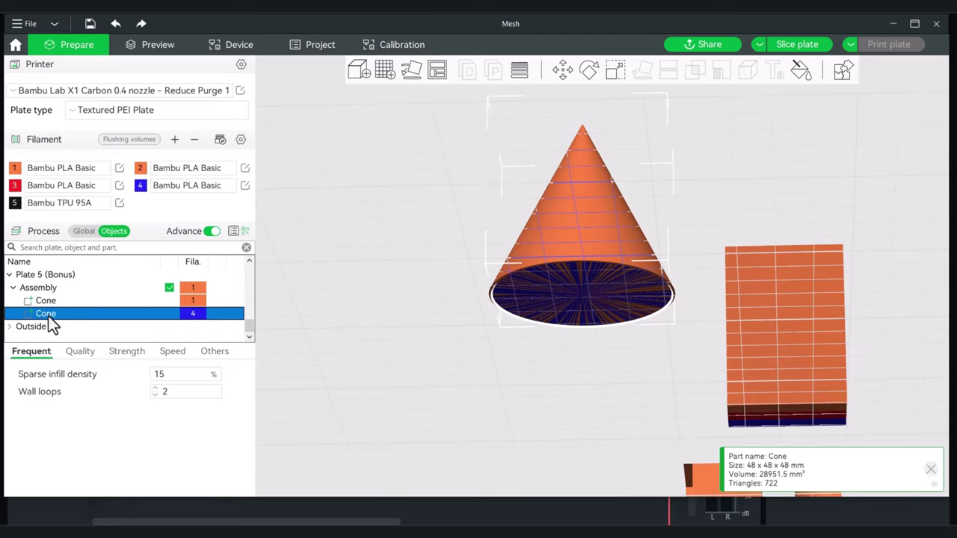
right_click(48, 314)
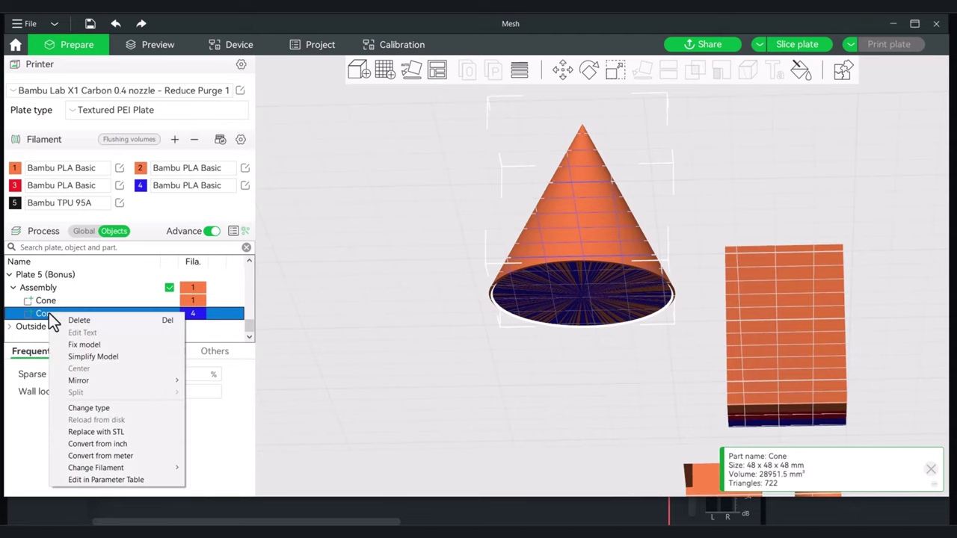
click(139, 409)
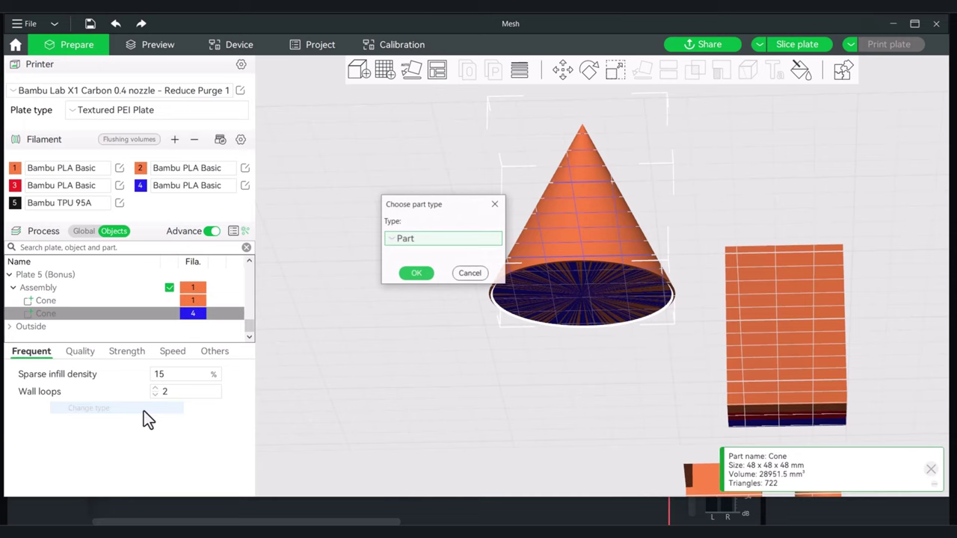
click(424, 238)
click(427, 272)
click(419, 273)
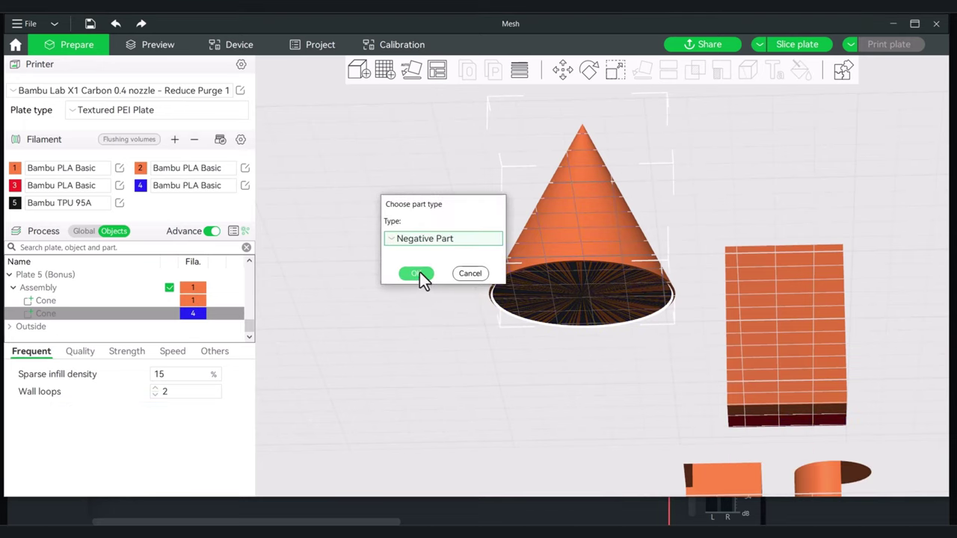
click(800, 44)
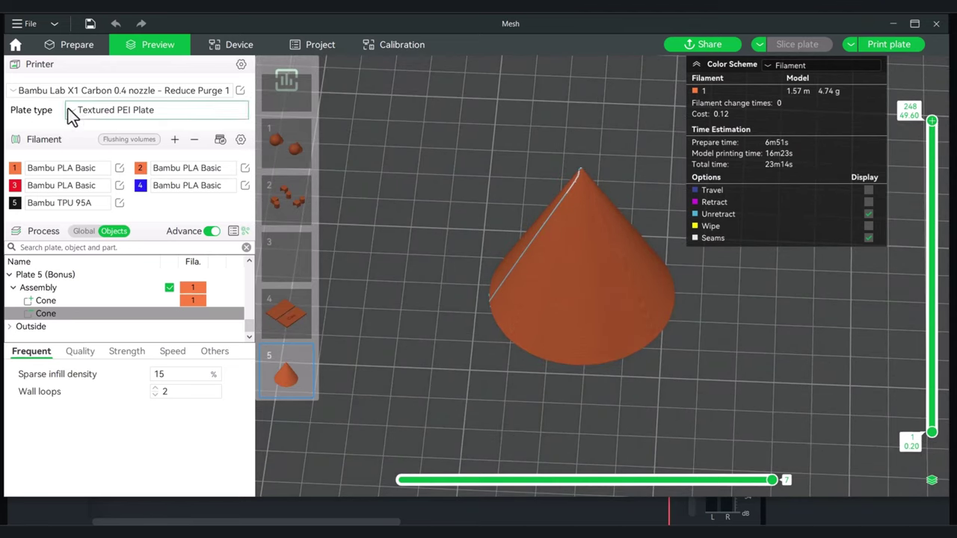
click(71, 42)
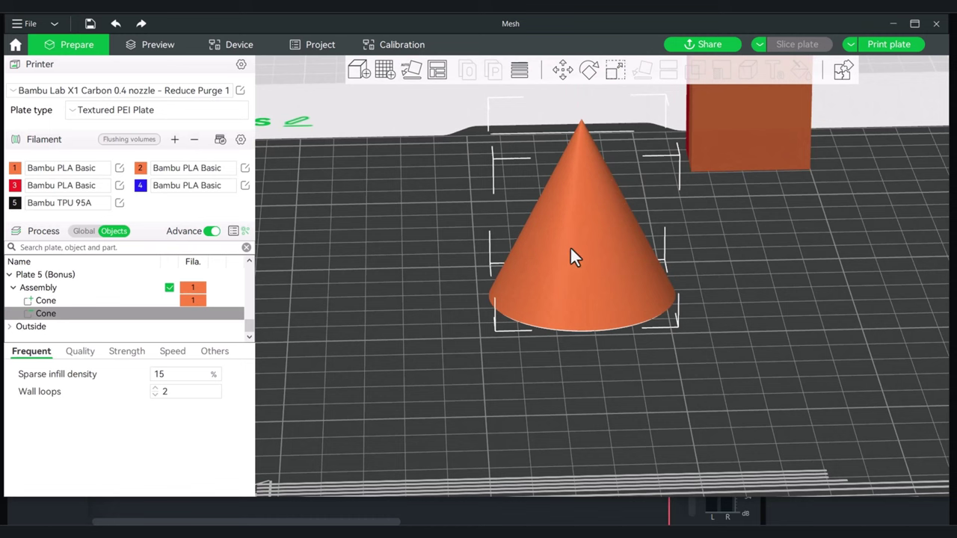
Apply the mesh boolean to the cone assembly and inspect the hollowed cone from below and above.
right_click(570, 249)
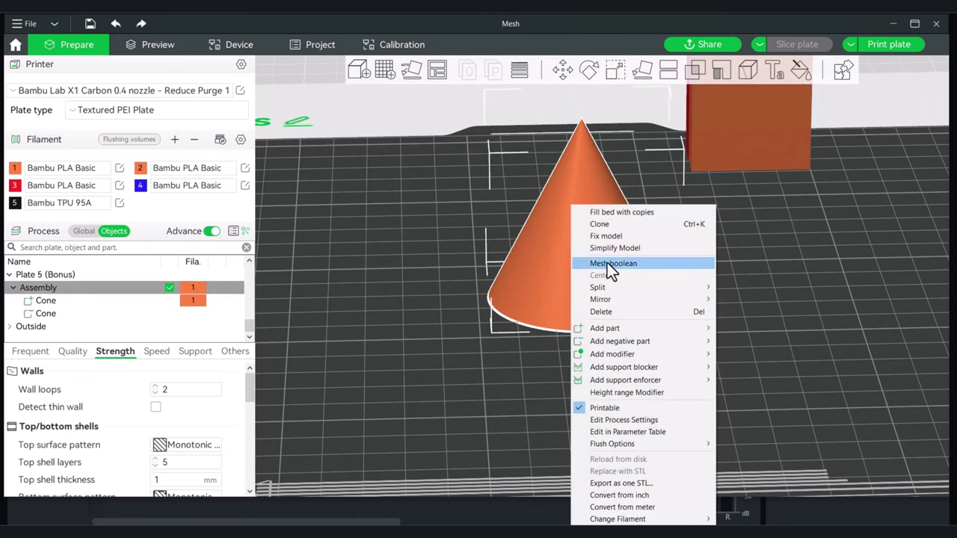
click(607, 263)
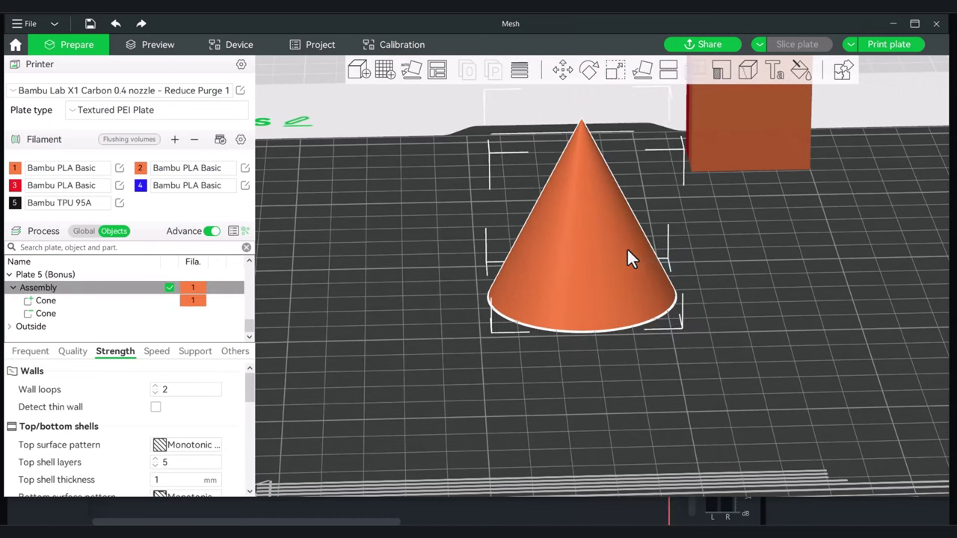
click(739, 272)
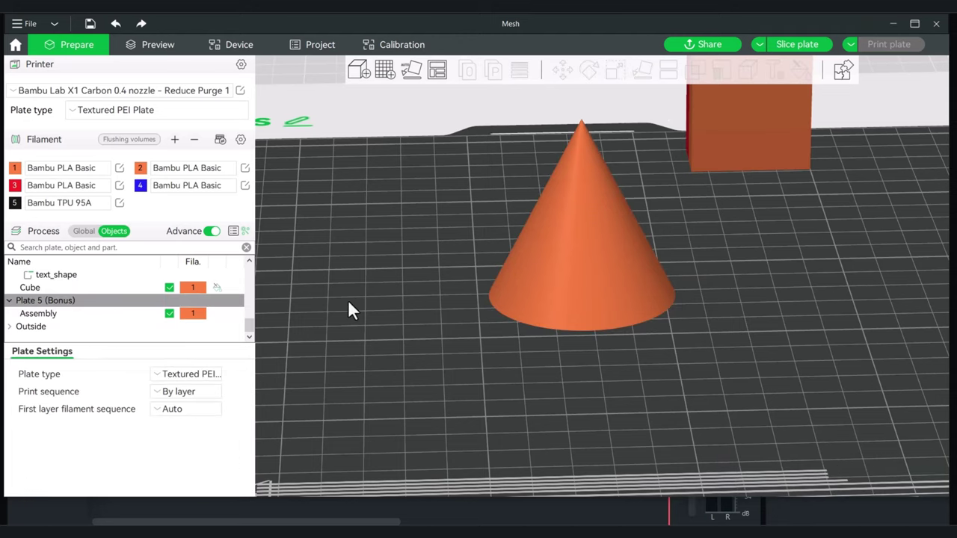
drag(349, 302, 402, 257)
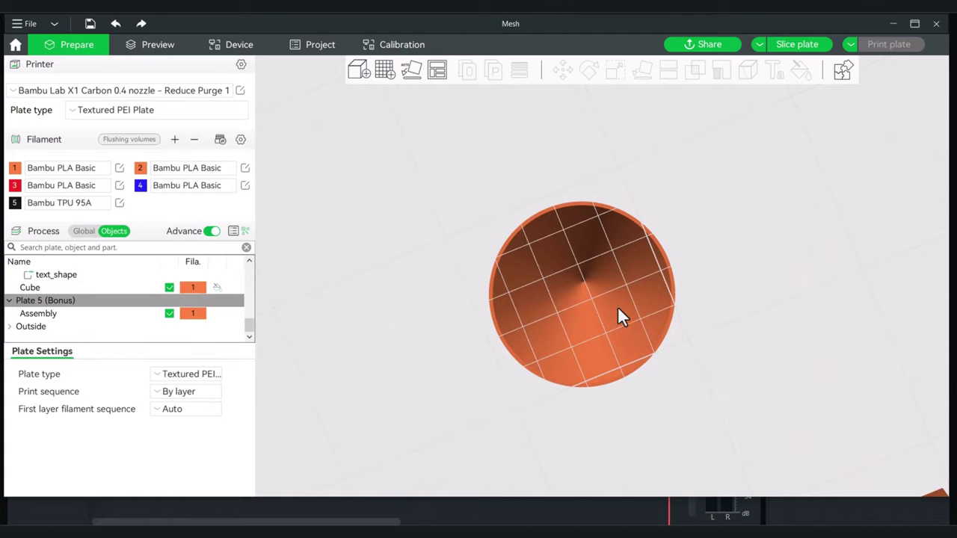
drag(746, 222, 693, 281)
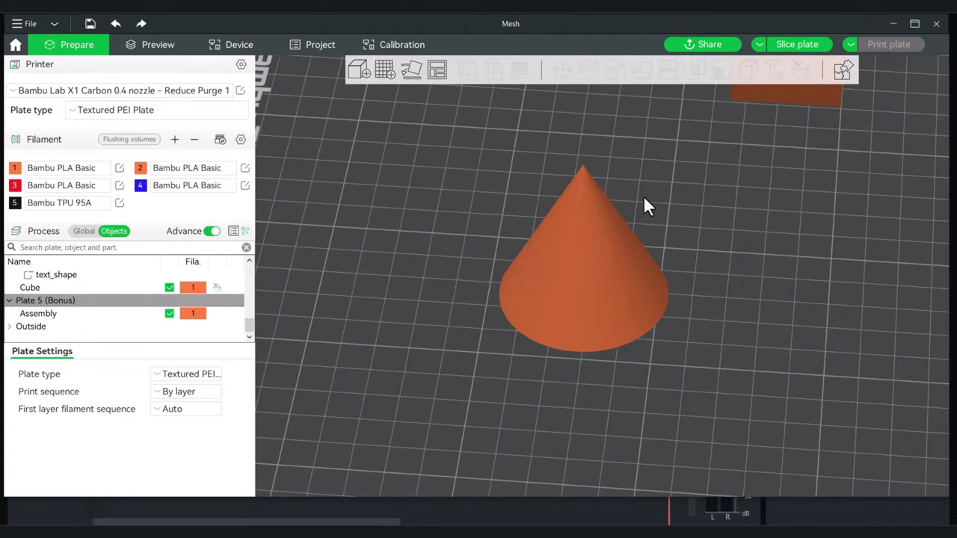
right_click(569, 253)
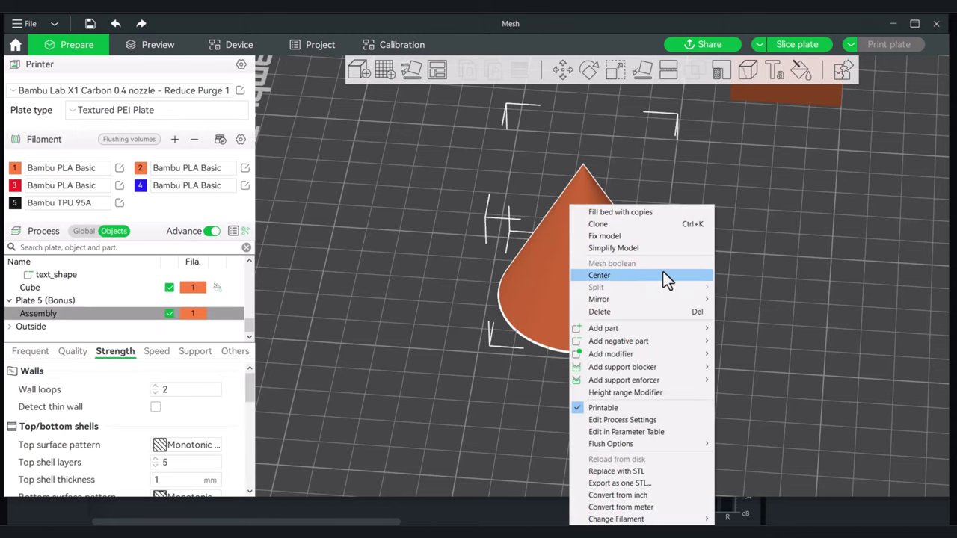
drag(746, 223, 705, 324)
right_click(557, 308)
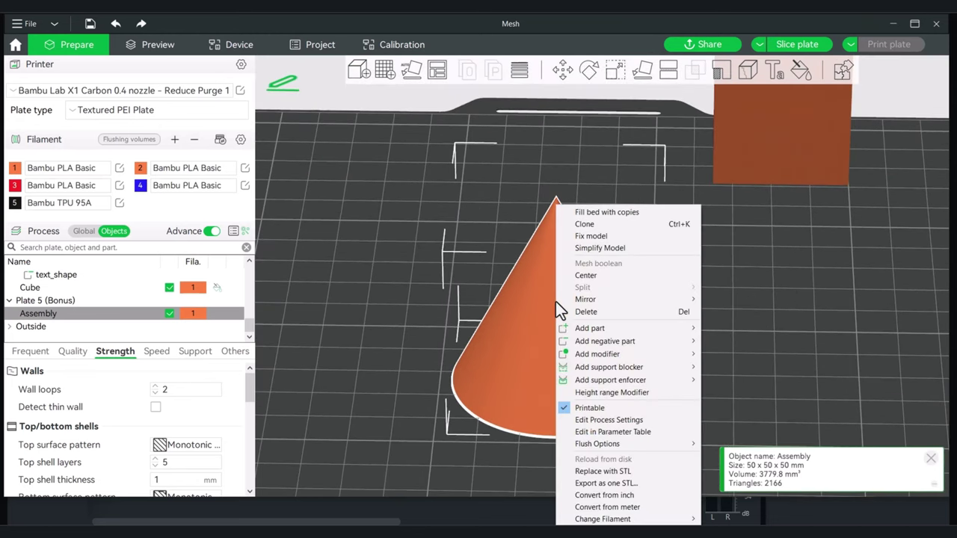
Cut the hollow cone with a horizontal plane at a height of about 36.32 mm.
click(673, 75)
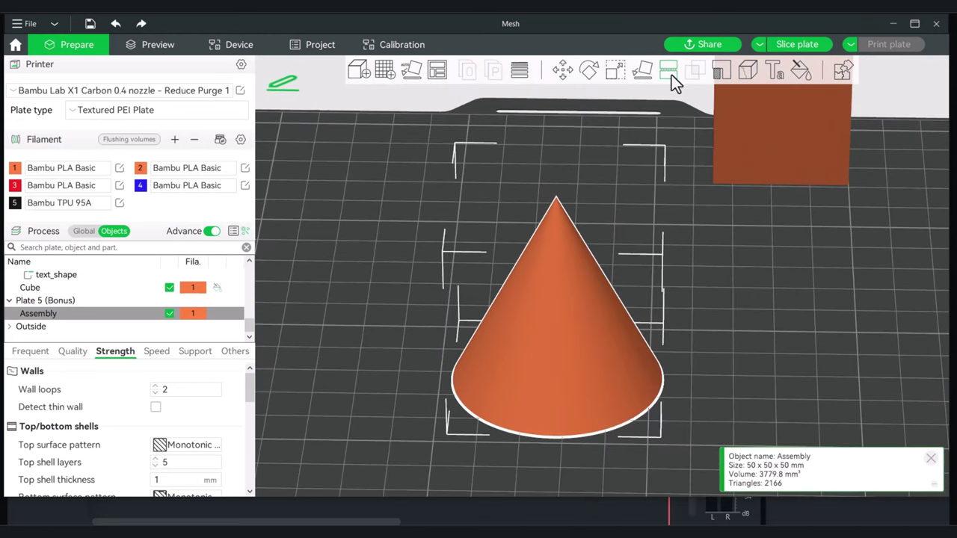
click(671, 74)
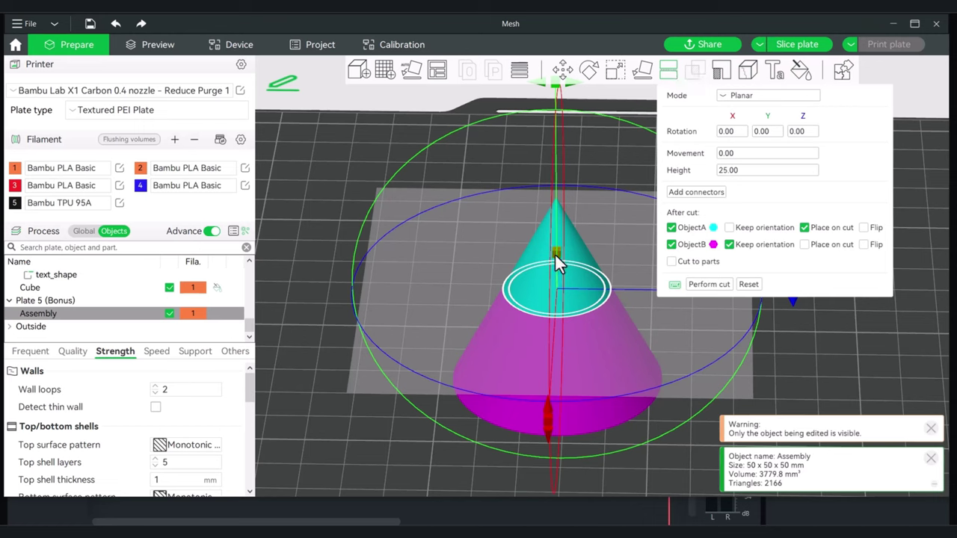
drag(555, 253, 560, 196)
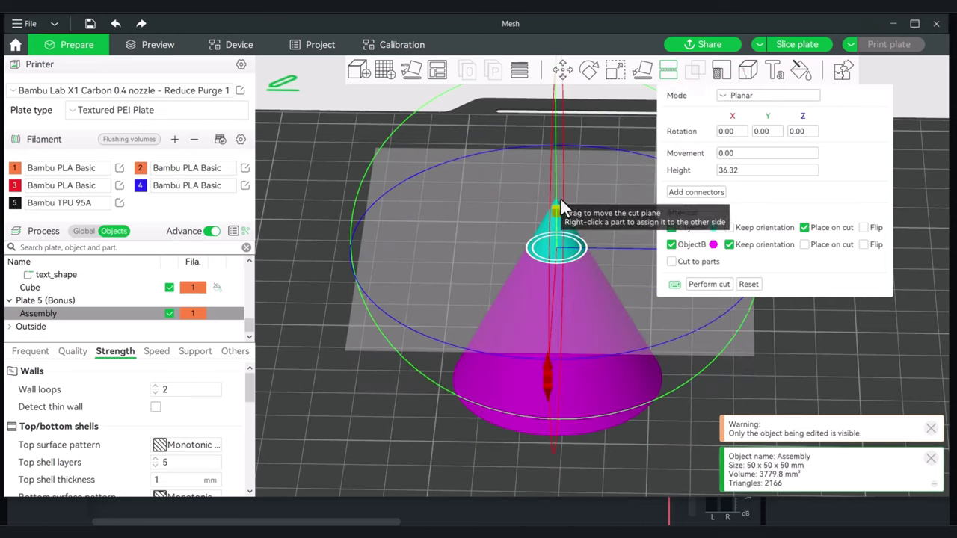
click(709, 284)
click(730, 374)
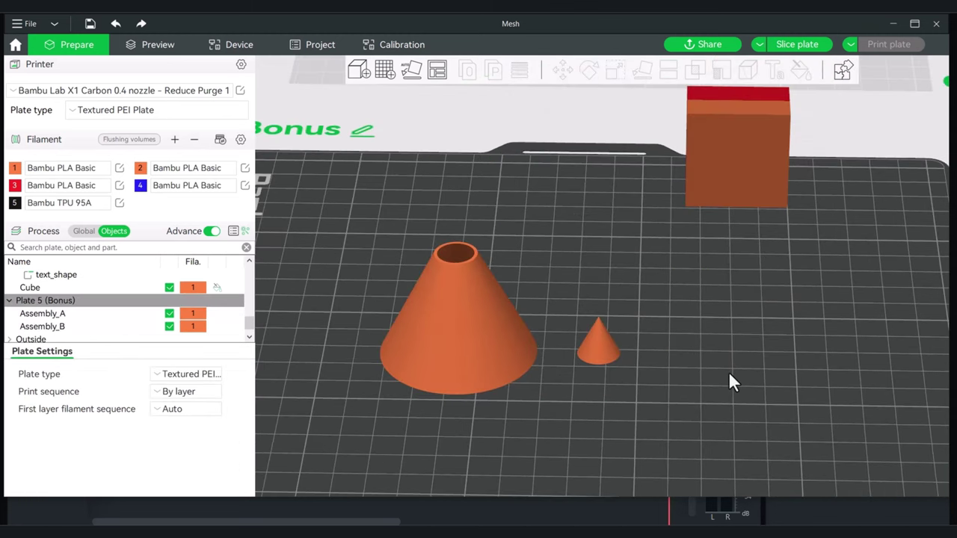
Delete the small cut-off cone tip and center the remaining truncated cone on the plate.
click(608, 354)
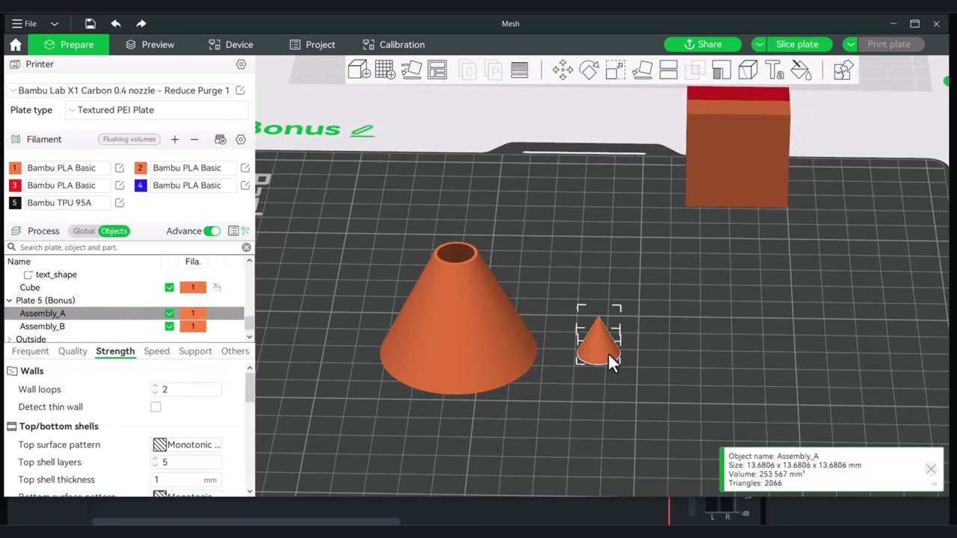
key(Delete)
drag(565, 368, 598, 372)
drag(738, 379, 744, 380)
right_click(599, 357)
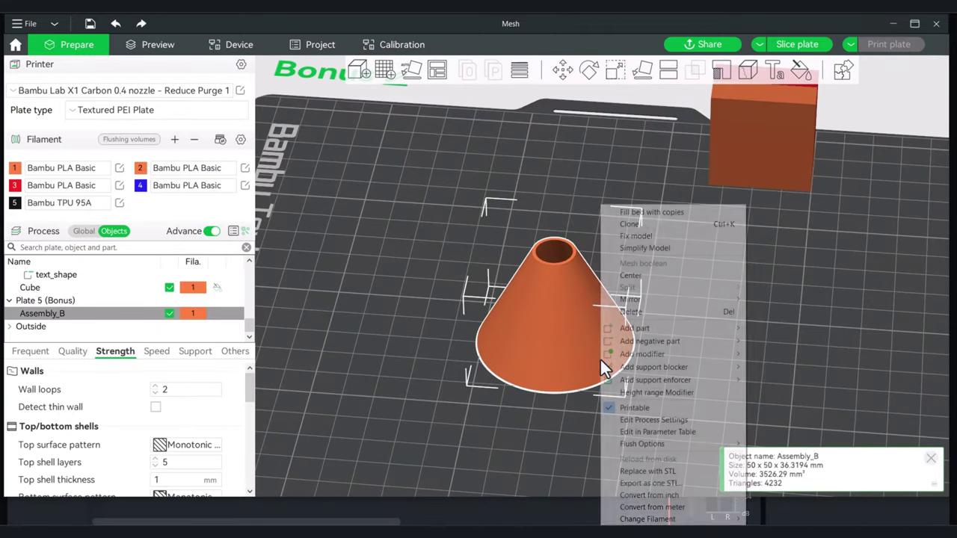
click(658, 275)
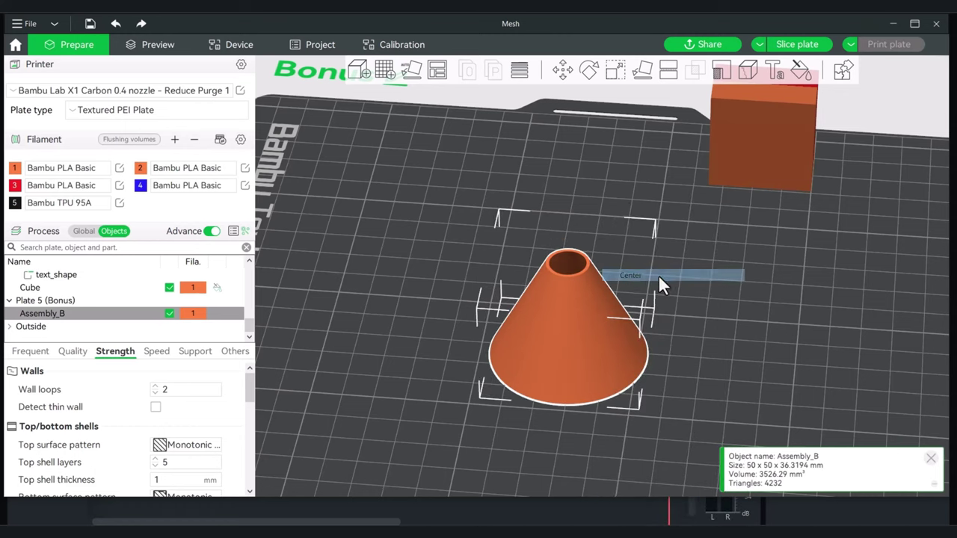
Lay the truncated cone on its narrow cut face so that the wide opening points upward.
click(640, 71)
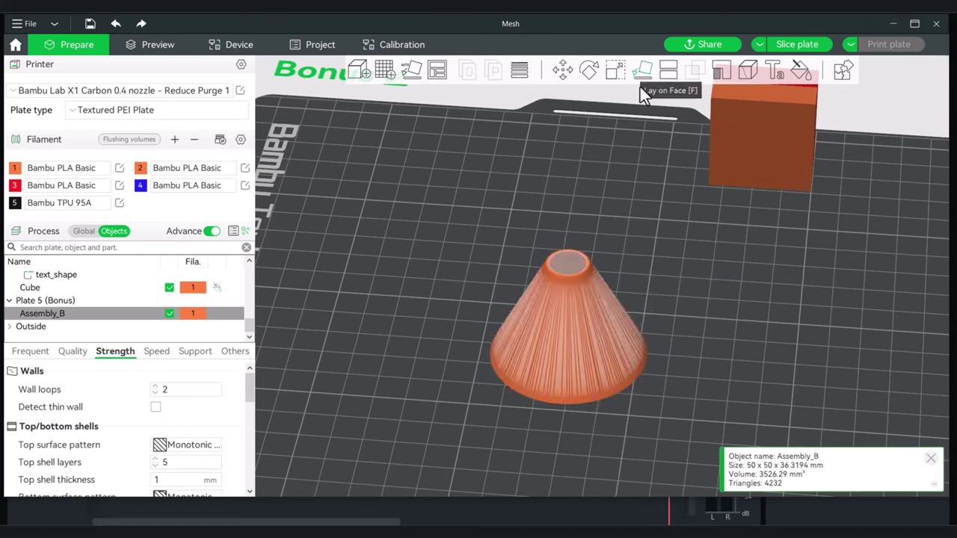
click(573, 267)
click(693, 325)
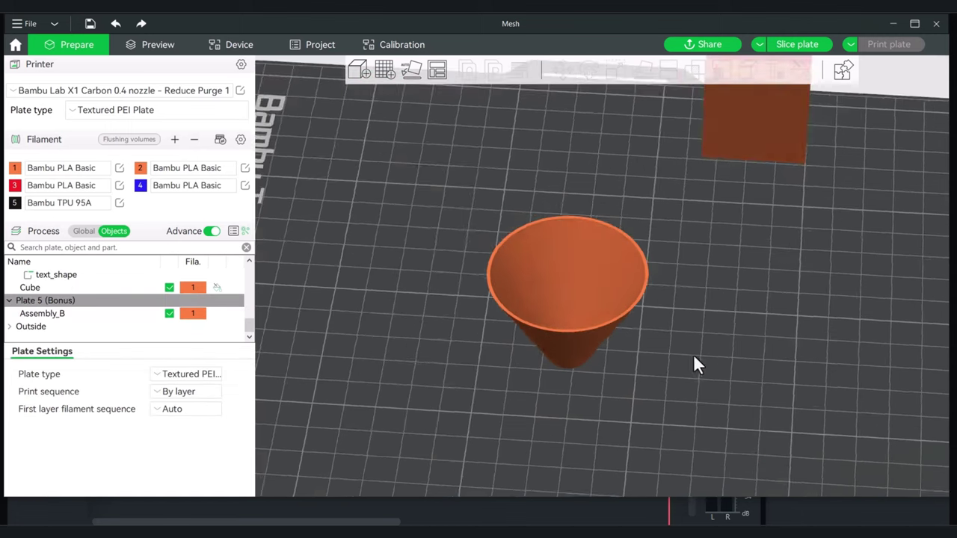
drag(693, 353, 691, 349)
Add a cylinder primitive and center it on the plate inside the upturned cone.
right_click(701, 383)
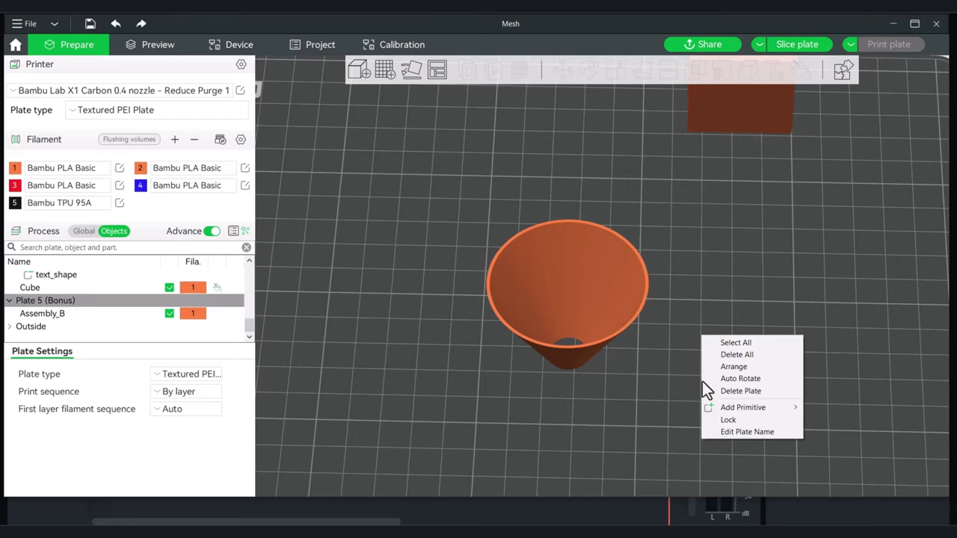
mouse_move(738, 411)
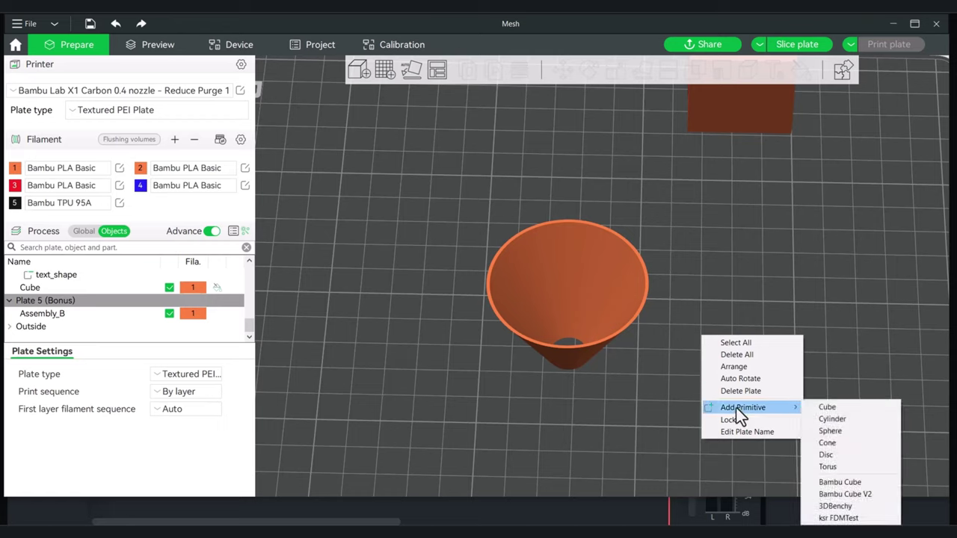
click(847, 419)
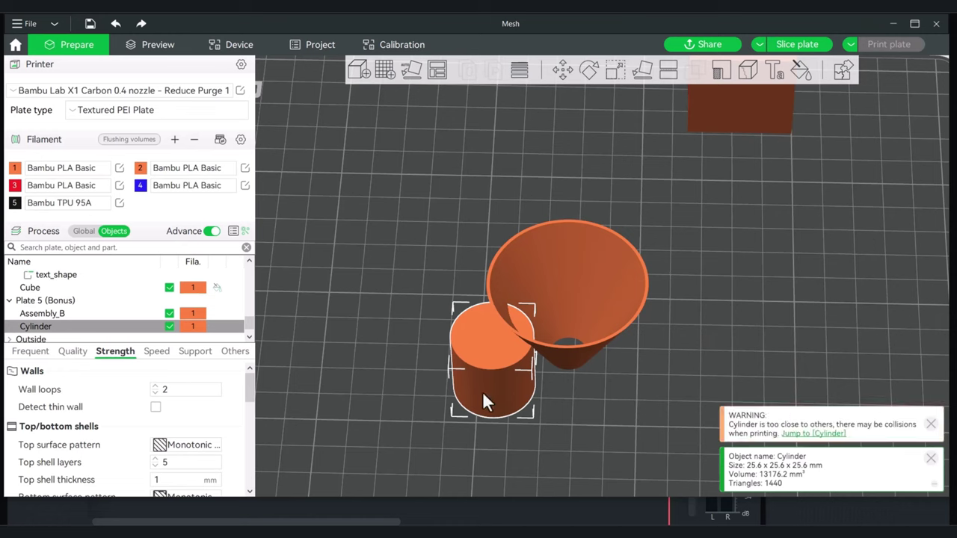
drag(482, 391, 494, 399)
right_click(494, 397)
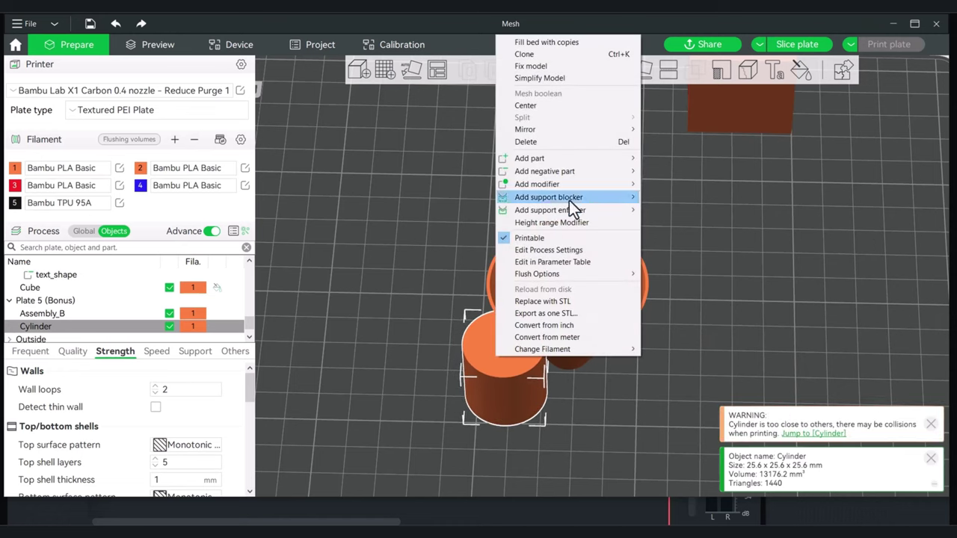
click(569, 109)
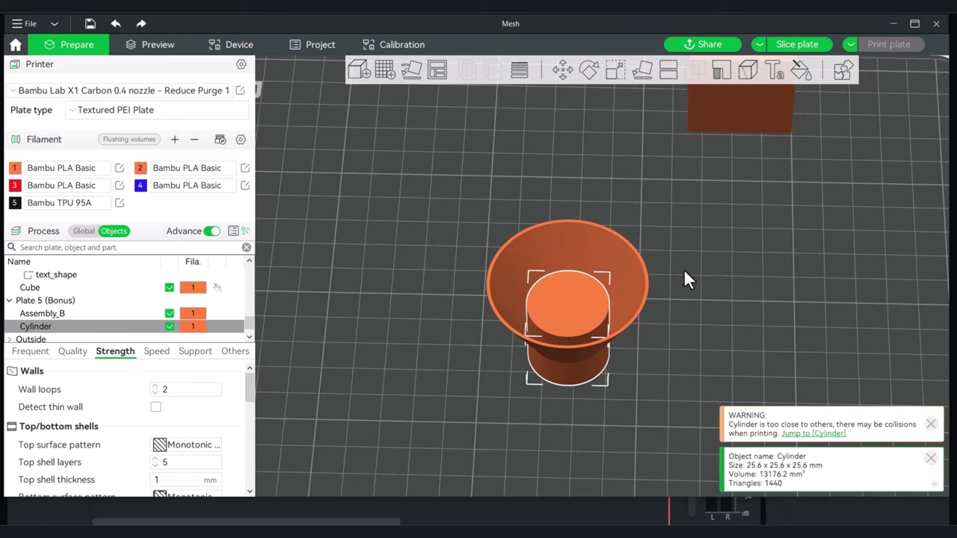
Scale the cylinder uniformly down to about 12.67 mm to fit the cone's narrow lower end.
drag(683, 268, 692, 284)
scroll(688, 245, up, 2)
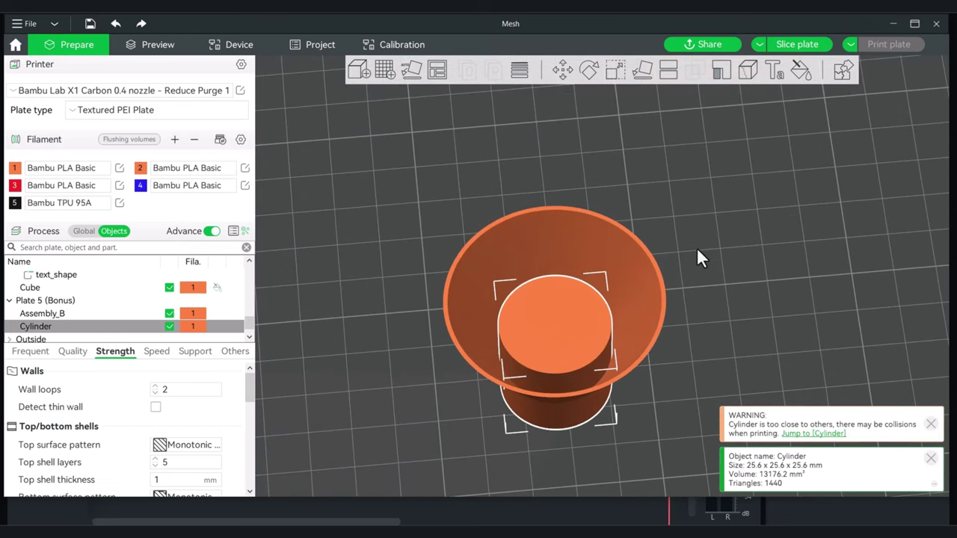
drag(671, 157, 663, 144)
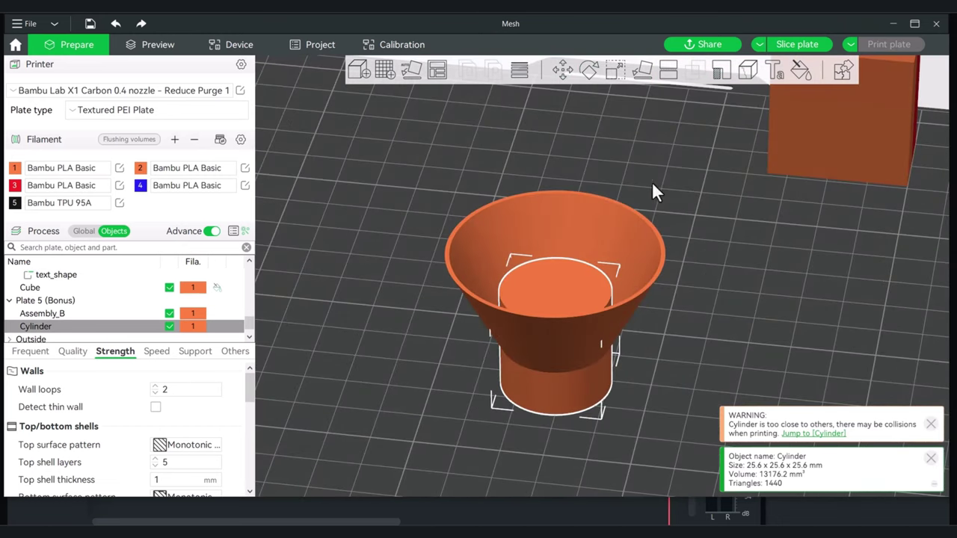
drag(652, 182, 700, 211)
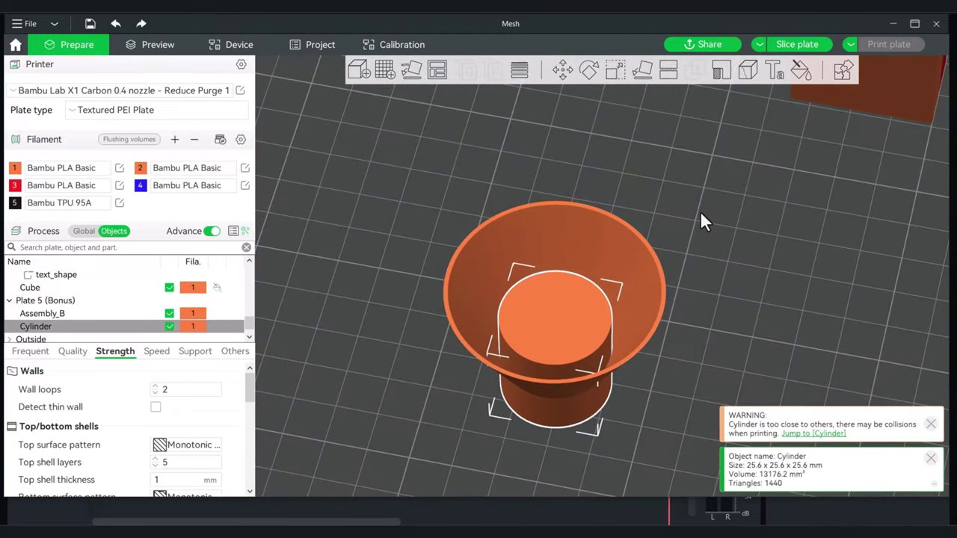
click(617, 72)
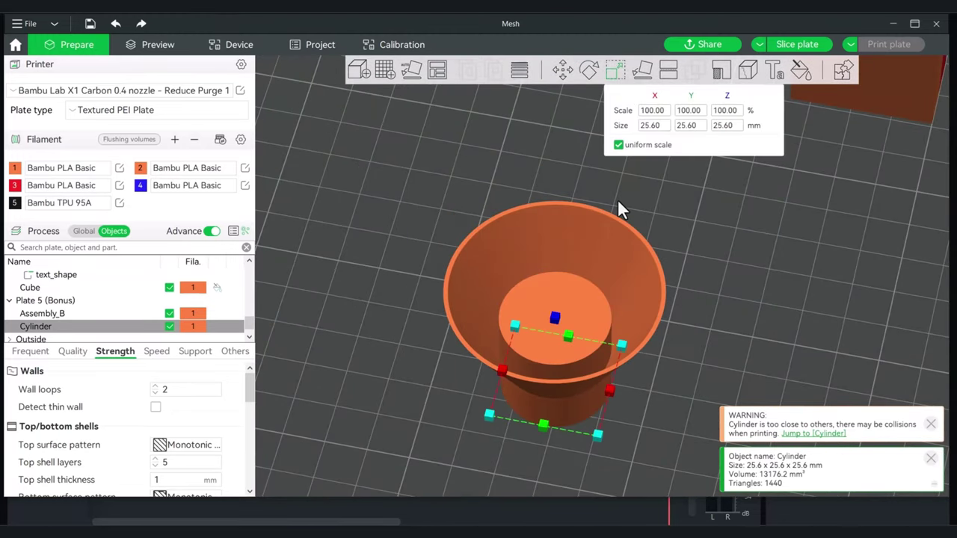
drag(598, 433, 590, 413)
drag(598, 409, 672, 377)
drag(584, 410, 574, 400)
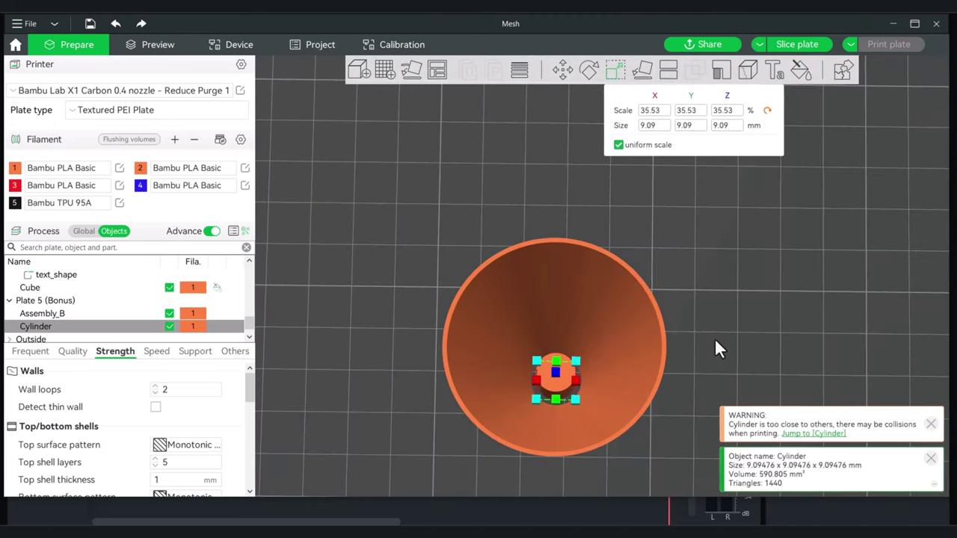
scroll(601, 402, up, 2)
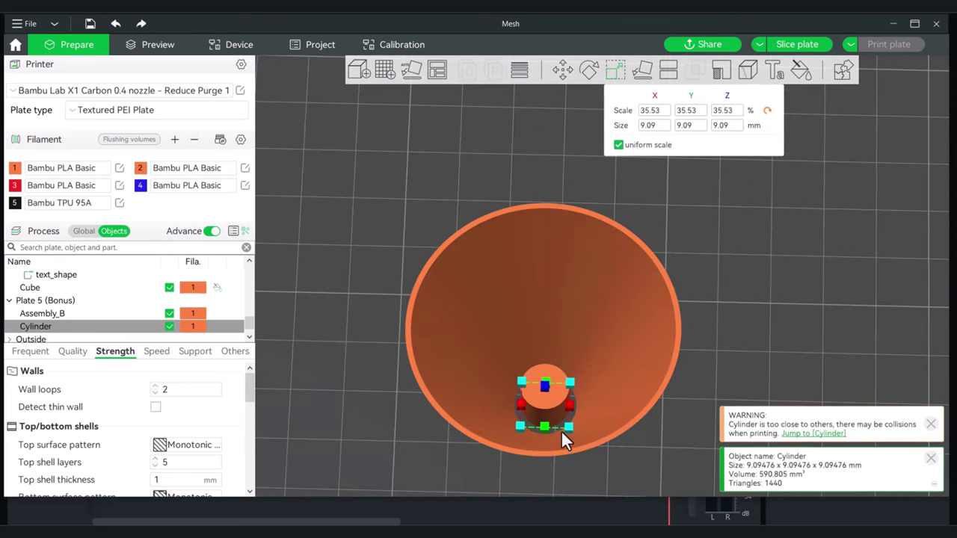
drag(570, 429, 646, 373)
mouse_move(582, 376)
mouse_down()
mouse_move(590, 374)
mouse_move(570, 382)
mouse_move(581, 375)
mouse_up()
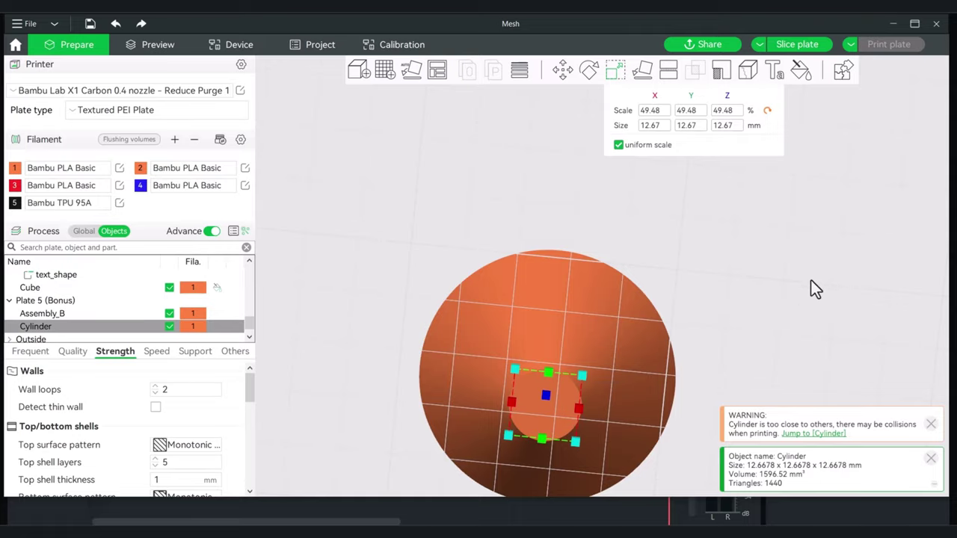
drag(811, 280, 797, 367)
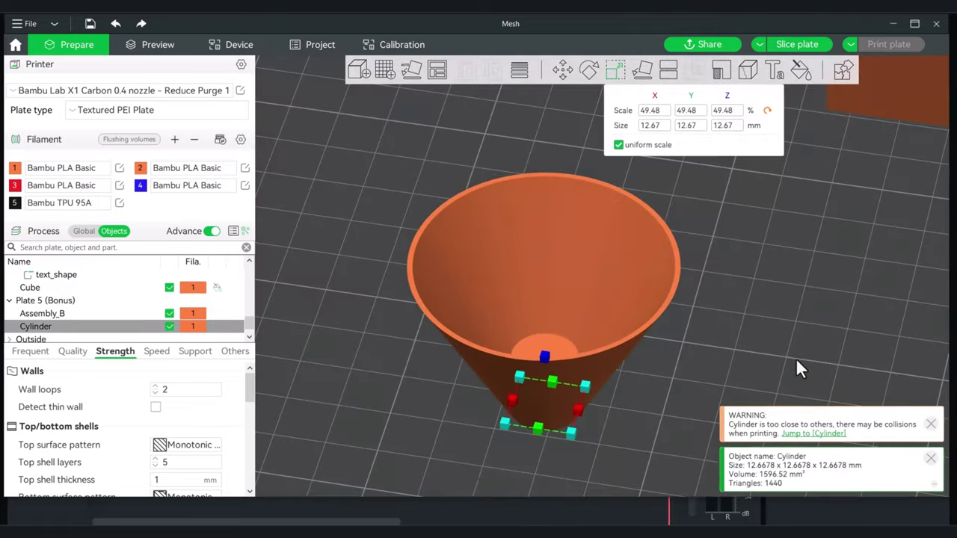
Stretch only the cylinder's height to about 37.4 mm, leaving its diameter as it is.
scroll(753, 357, down, 3)
drag(747, 347, 730, 343)
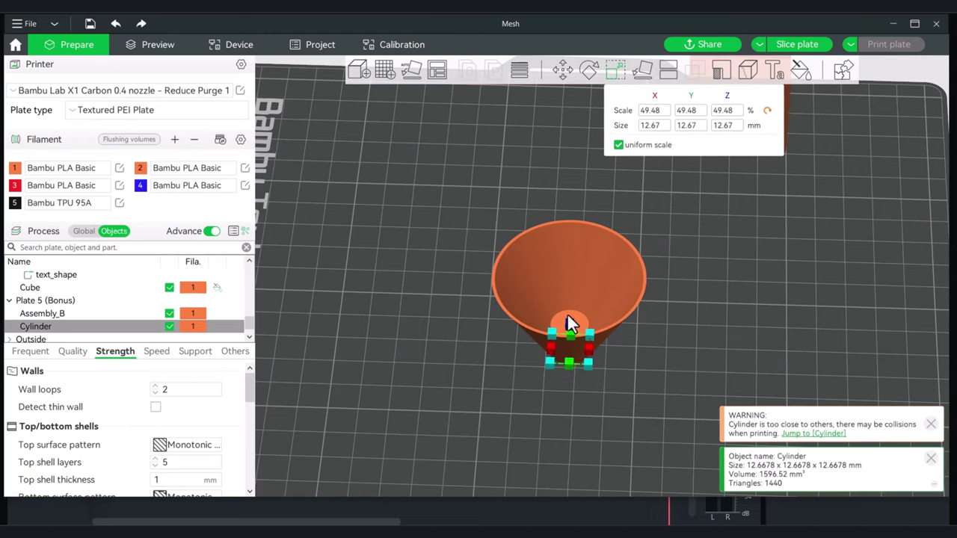
drag(569, 322, 565, 276)
click(703, 262)
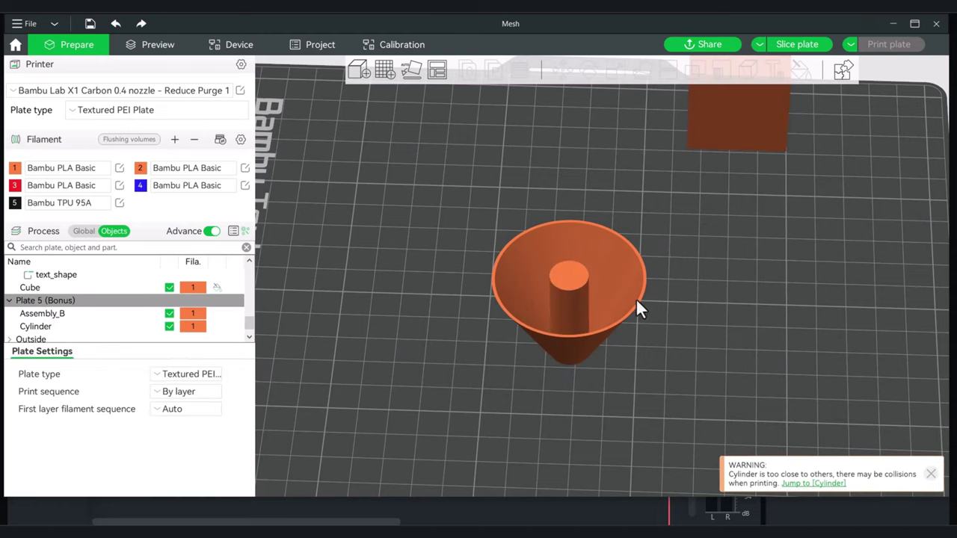
Move the upturned cone aside to clear the cylinder and clone the cylinder once.
drag(636, 304, 484, 295)
drag(661, 324, 664, 312)
right_click(572, 314)
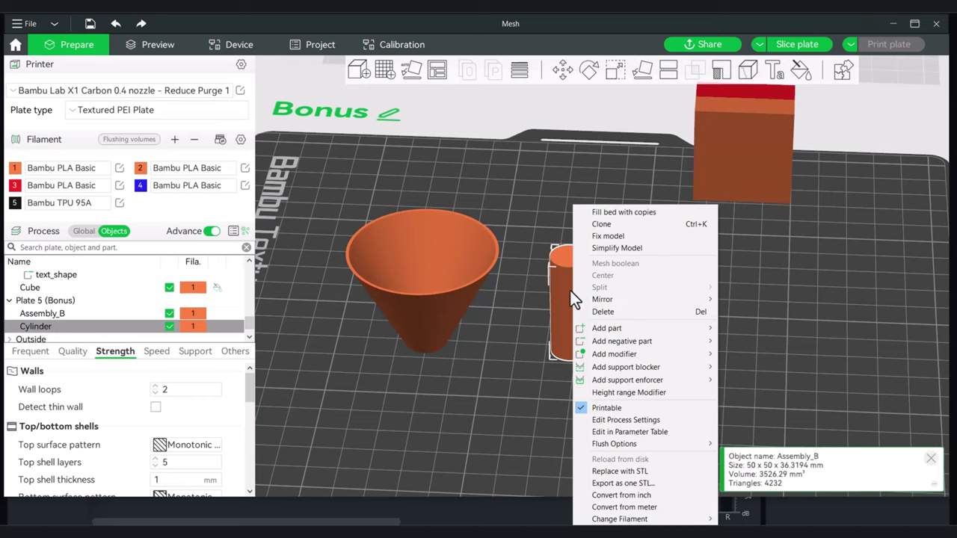
click(611, 226)
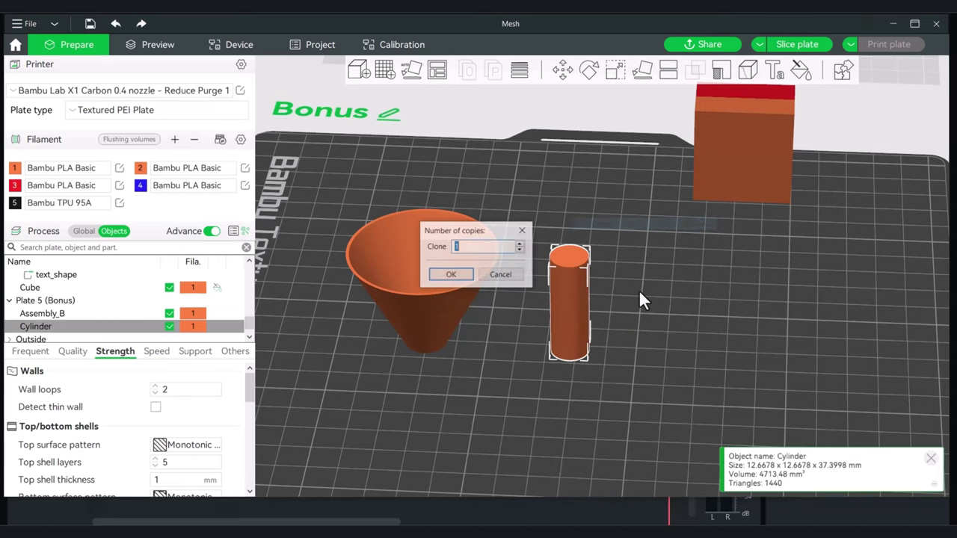
click(450, 275)
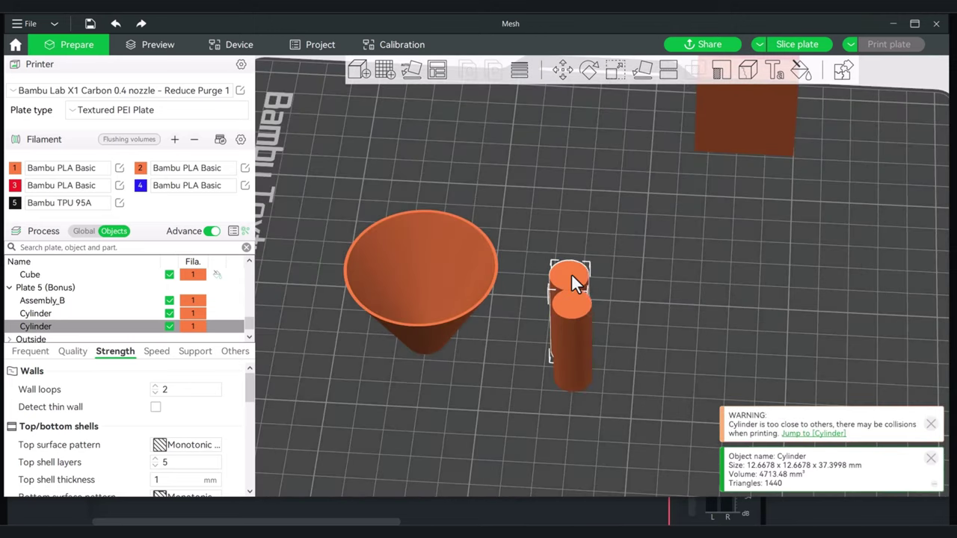
Center both cylinder copies on the plate so that they coincide.
right_click(571, 272)
click(762, 272)
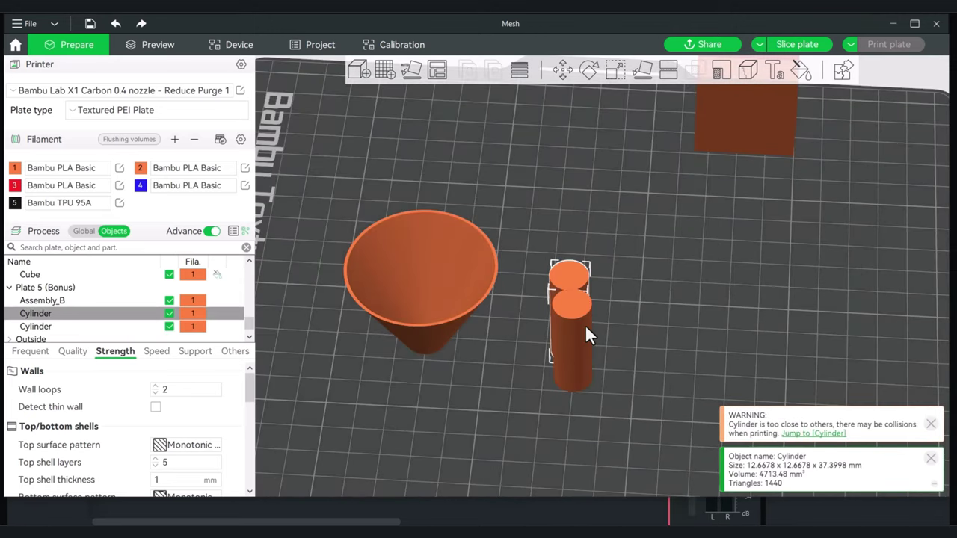
right_click(583, 323)
click(627, 276)
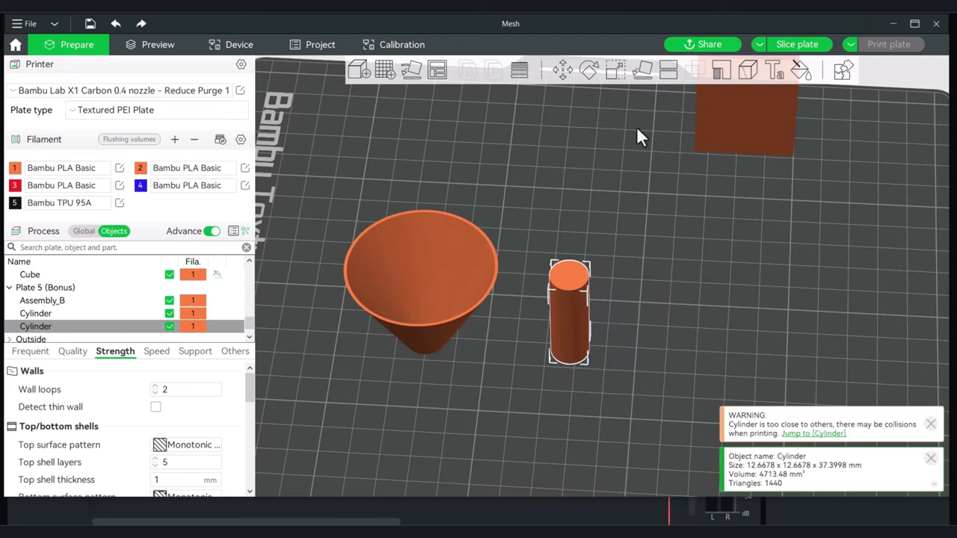
Scale the second cylinder non-uniformly to 47% in X and Y and stretch its height to about 40.55 mm.
click(616, 70)
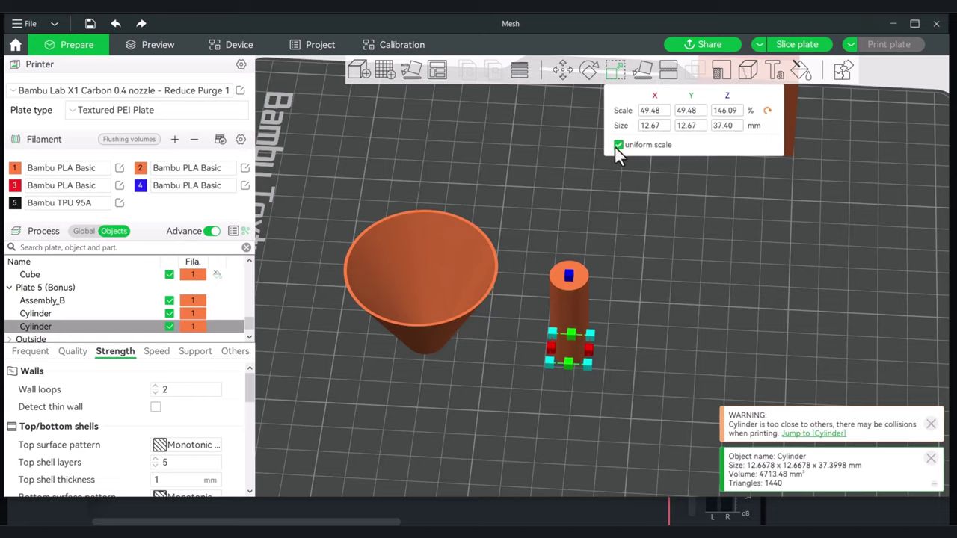
click(663, 113)
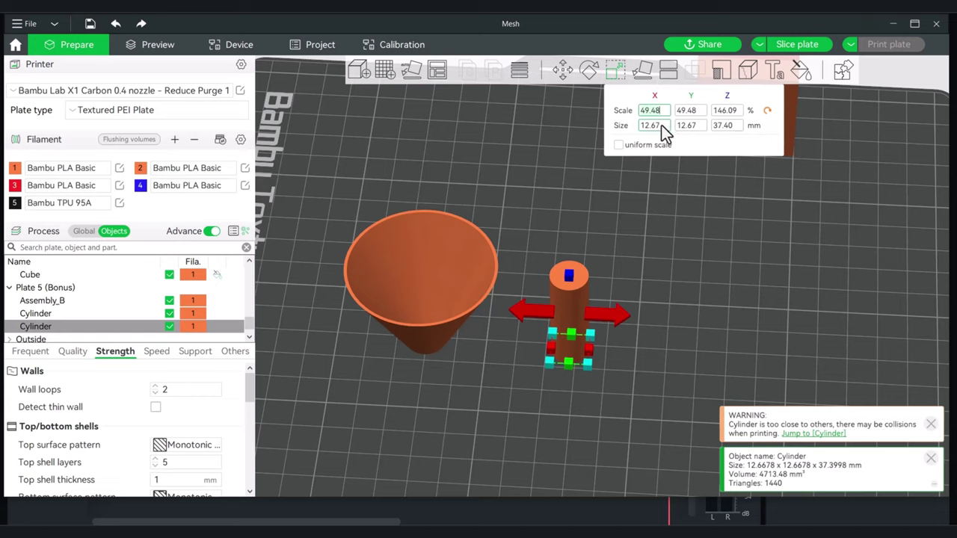
text(47)
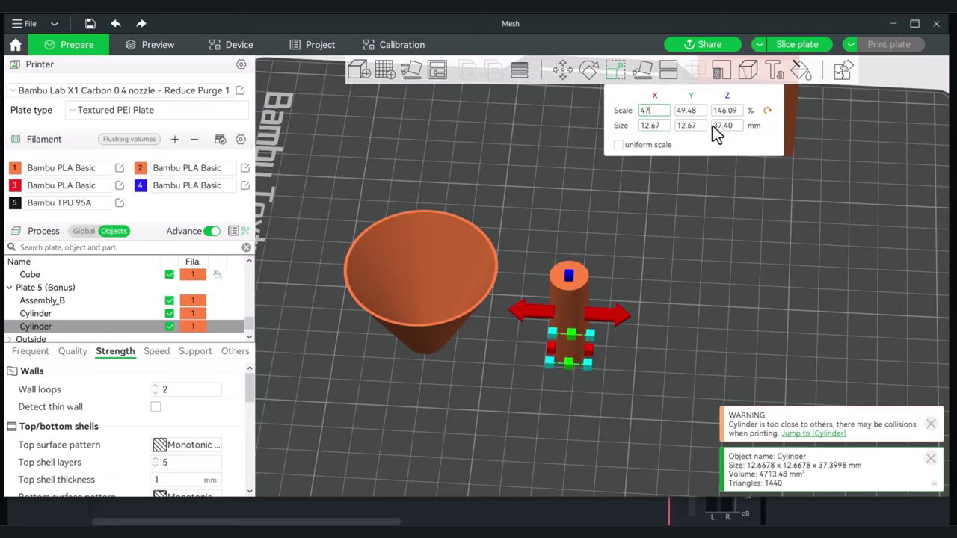
click(694, 114)
text(47)
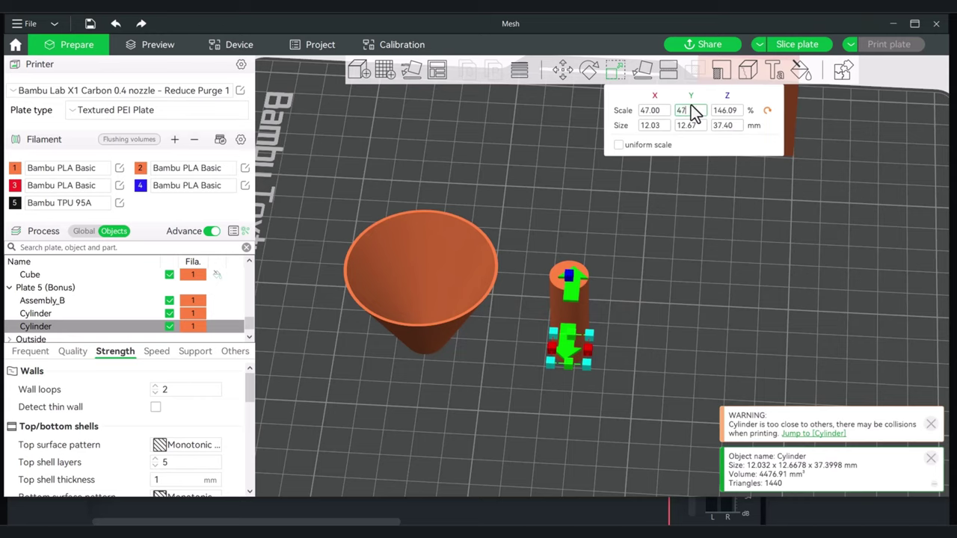
key(Return)
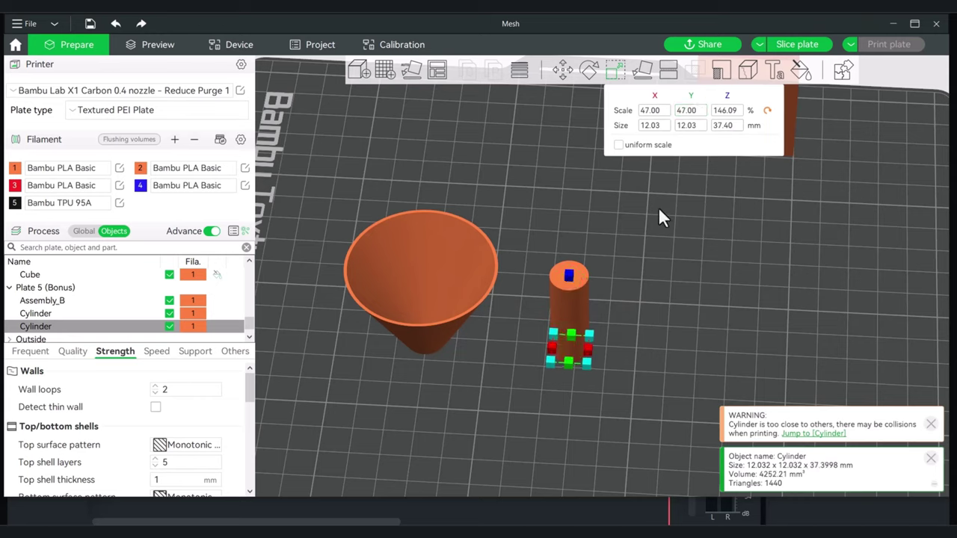
drag(570, 272, 571, 269)
click(653, 289)
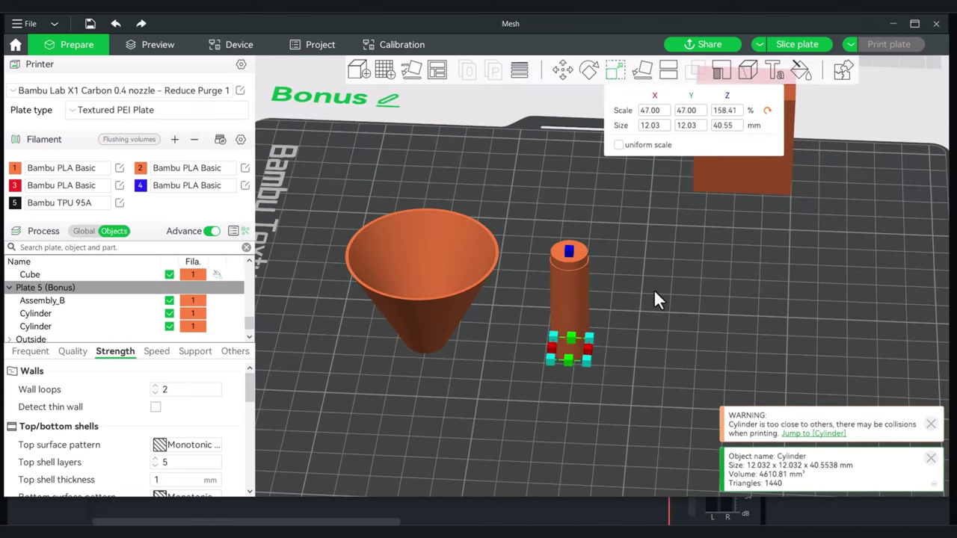
Assemble the two concentric cylinders into one object.
click(47, 326)
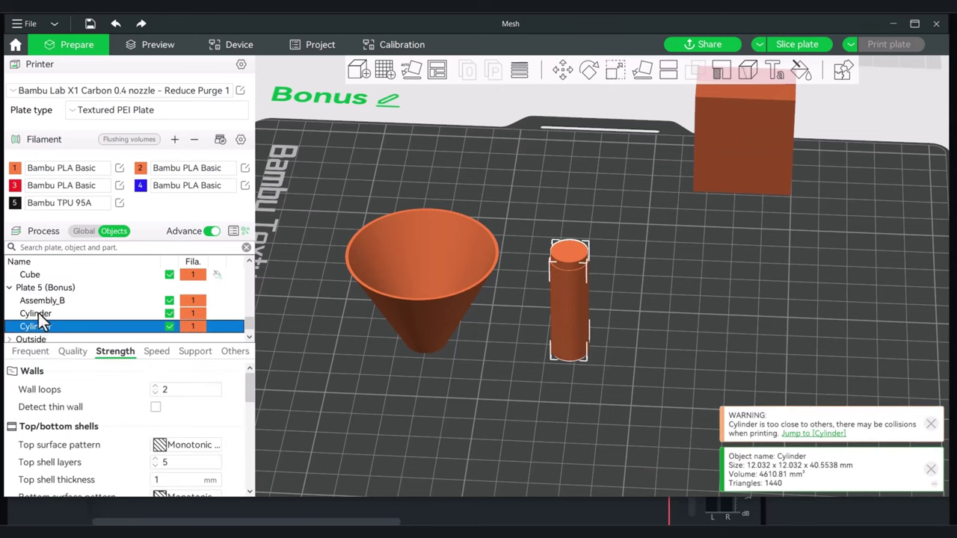
shift+click(41, 314)
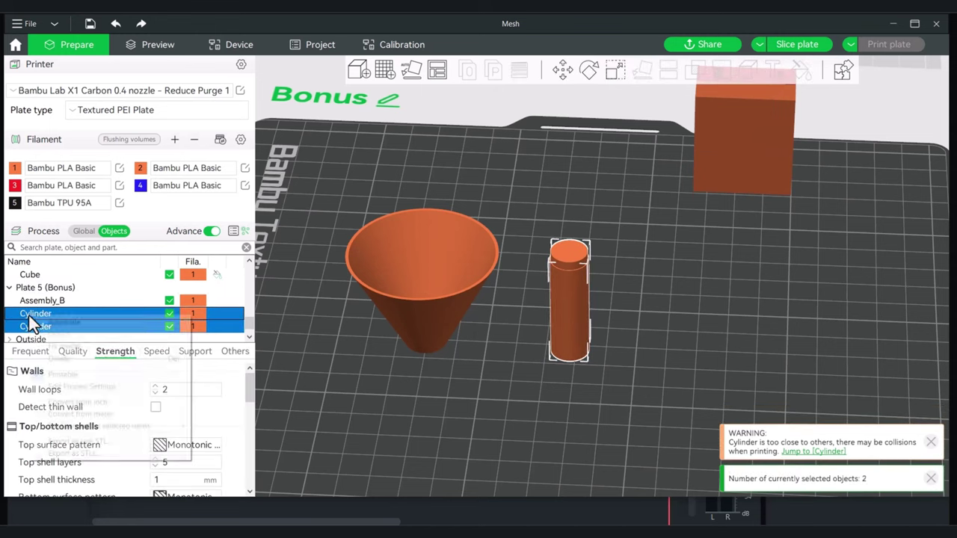
right_click(30, 318)
click(68, 323)
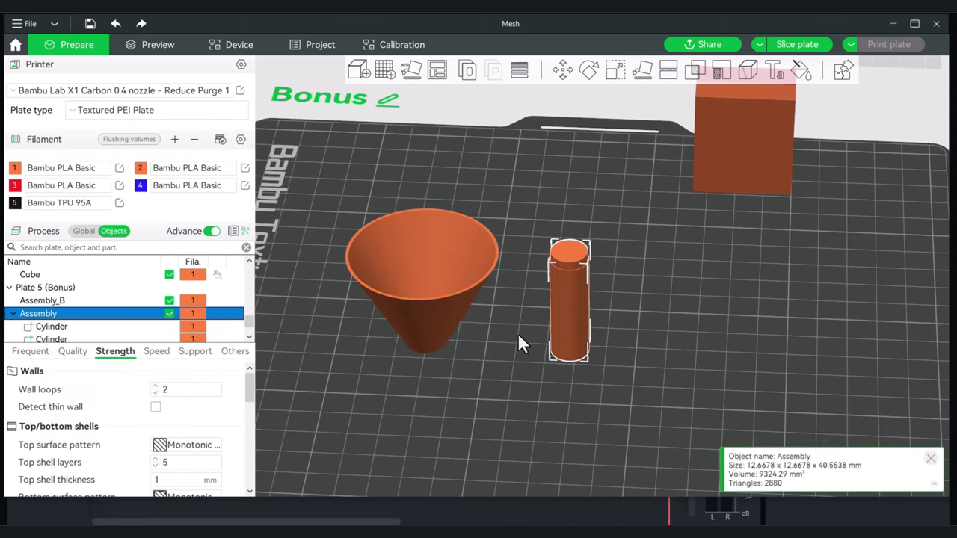
Change the type of the thinner, taller cylinder in the assembly to Negative Part.
click(46, 339)
right_click(52, 337)
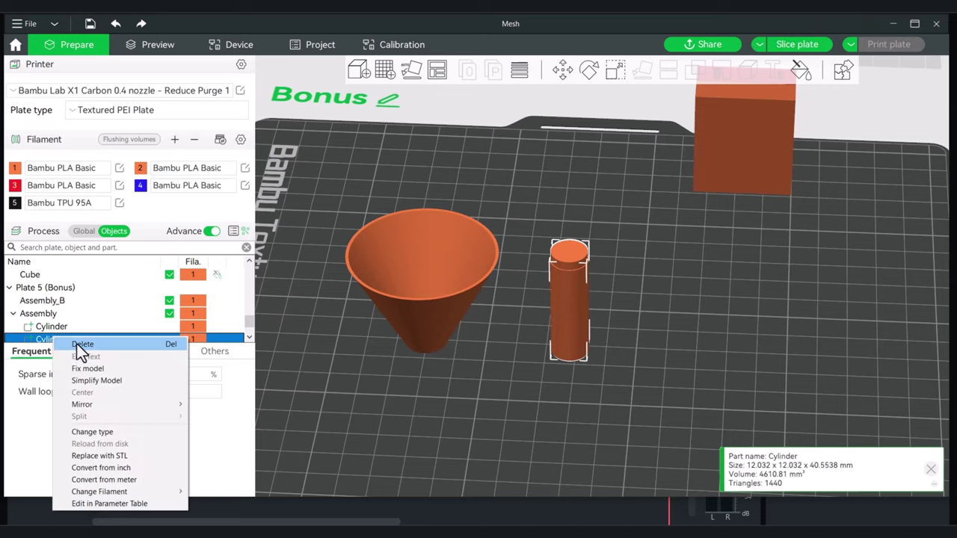
click(107, 433)
click(403, 243)
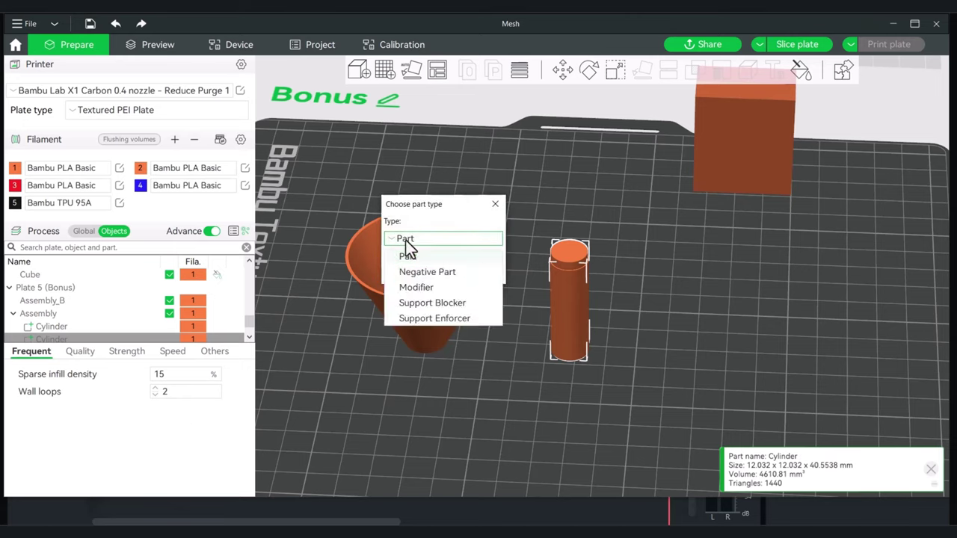
click(425, 272)
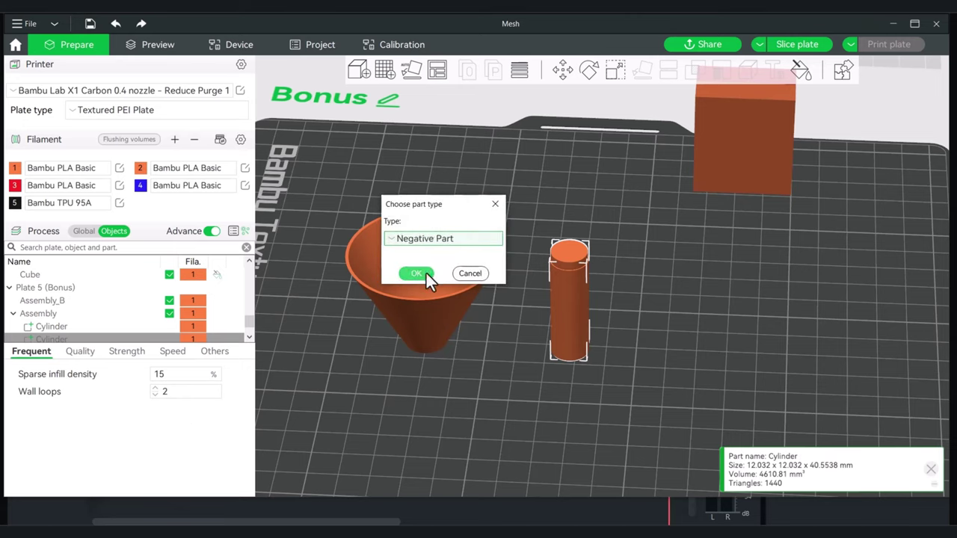
click(426, 272)
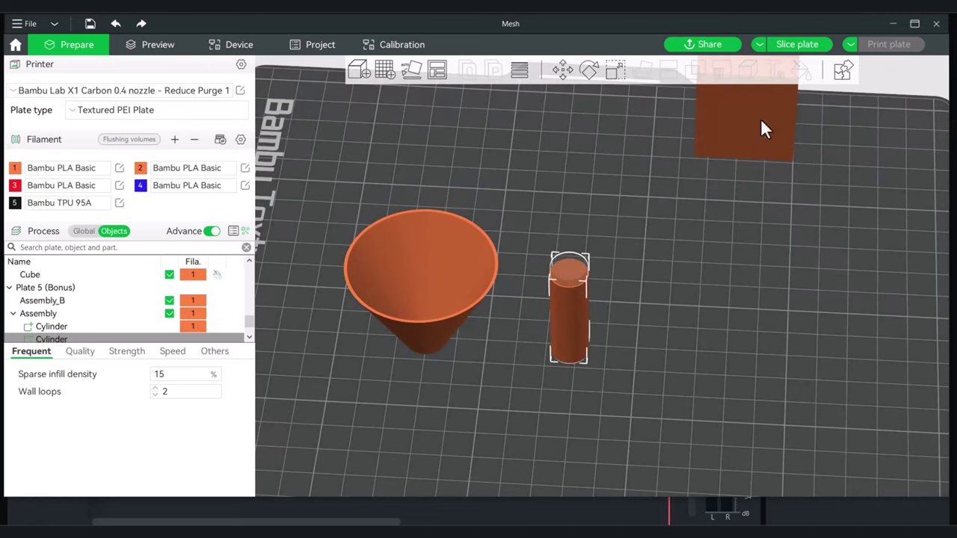
Slice the Bonus plate and examine the preview of the cylinder assembly from several angles.
click(793, 43)
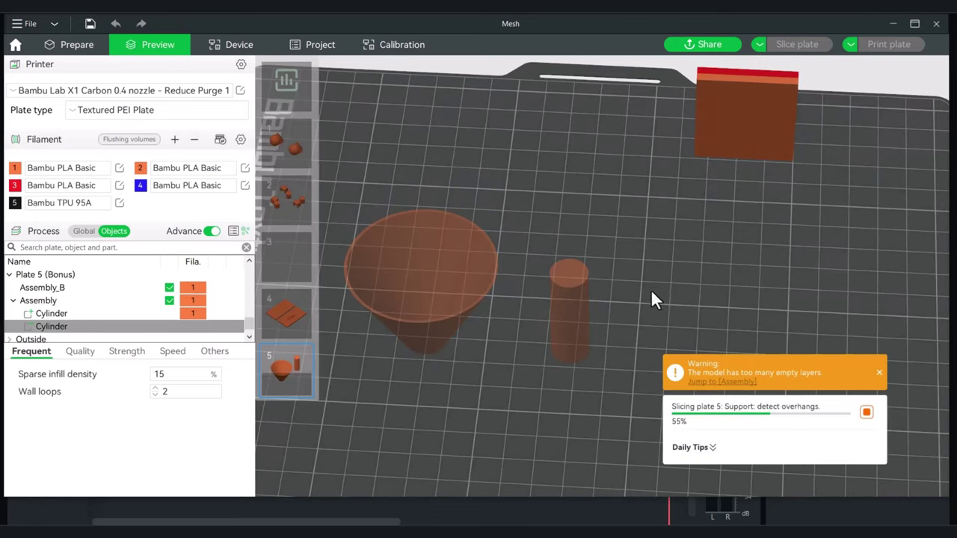
drag(657, 304, 626, 313)
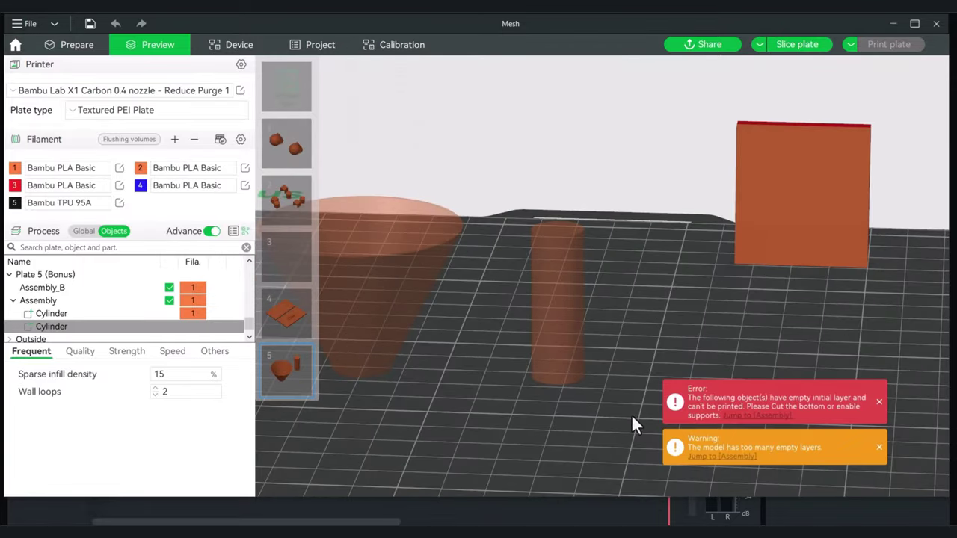
drag(632, 418, 651, 328)
drag(573, 373, 656, 338)
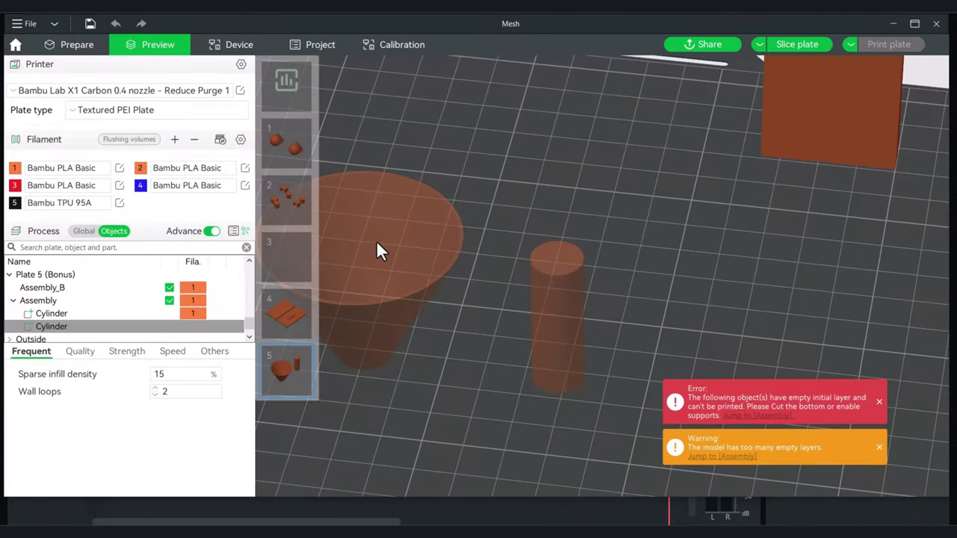
Return to the model view and apply Mesh boolean to the cylinder assembly to cut out the negative part.
click(75, 47)
drag(544, 299, 604, 309)
click(620, 302)
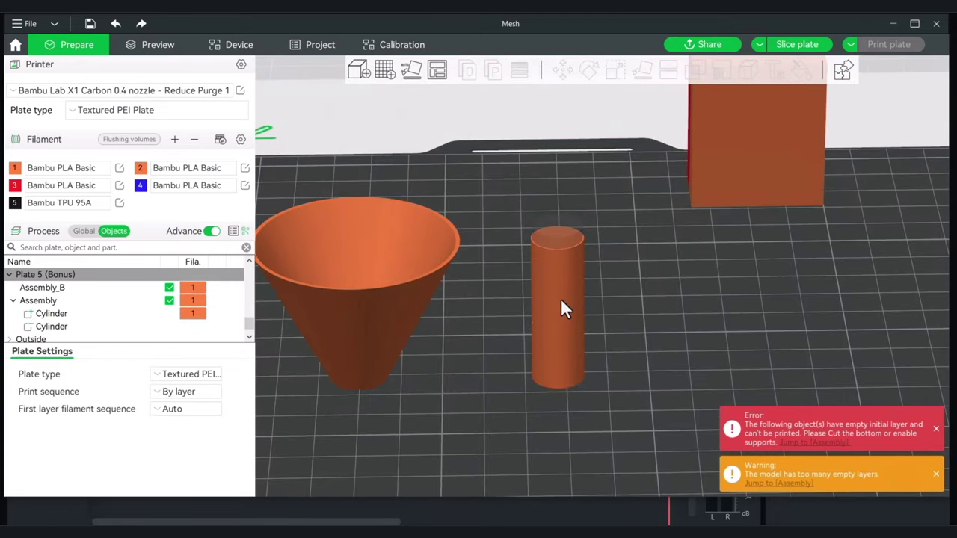
right_click(561, 299)
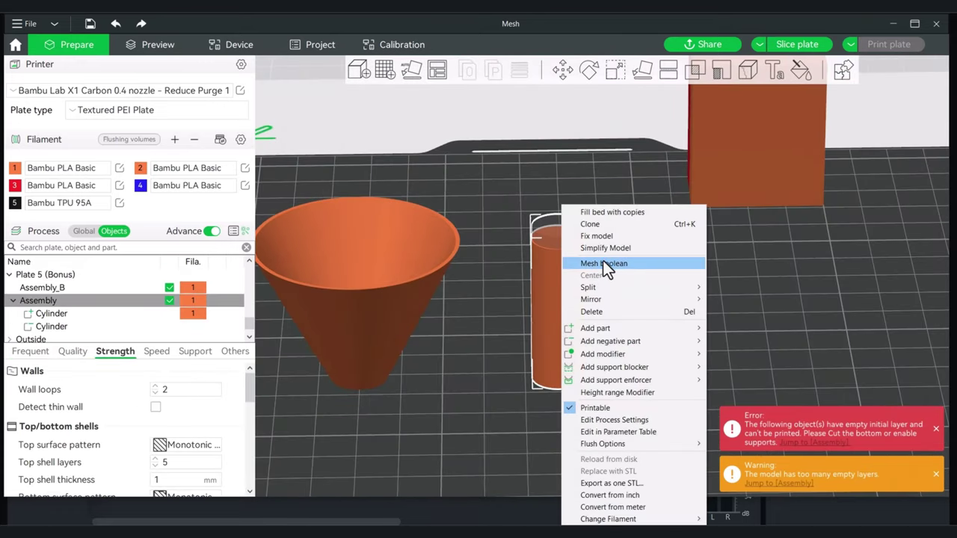
click(604, 264)
drag(612, 265, 634, 356)
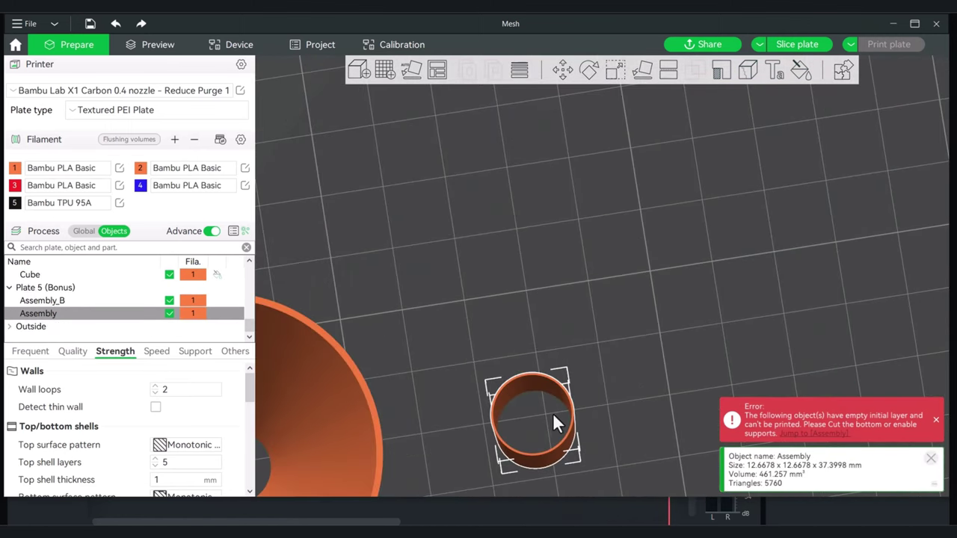
drag(554, 417, 658, 320)
Center the hollow tube and the upturned cone on the plate so that the tube stands inside the cone.
right_click(556, 323)
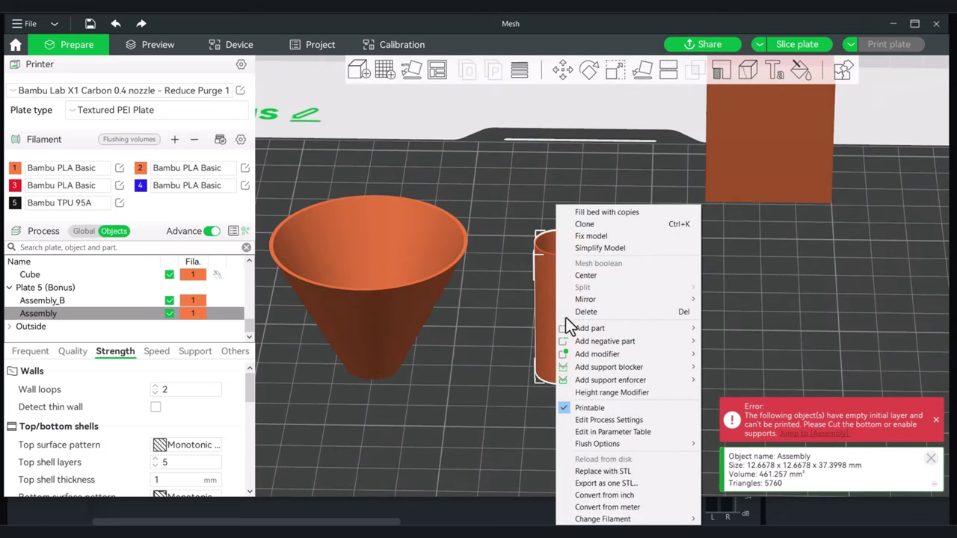
click(599, 275)
right_click(380, 275)
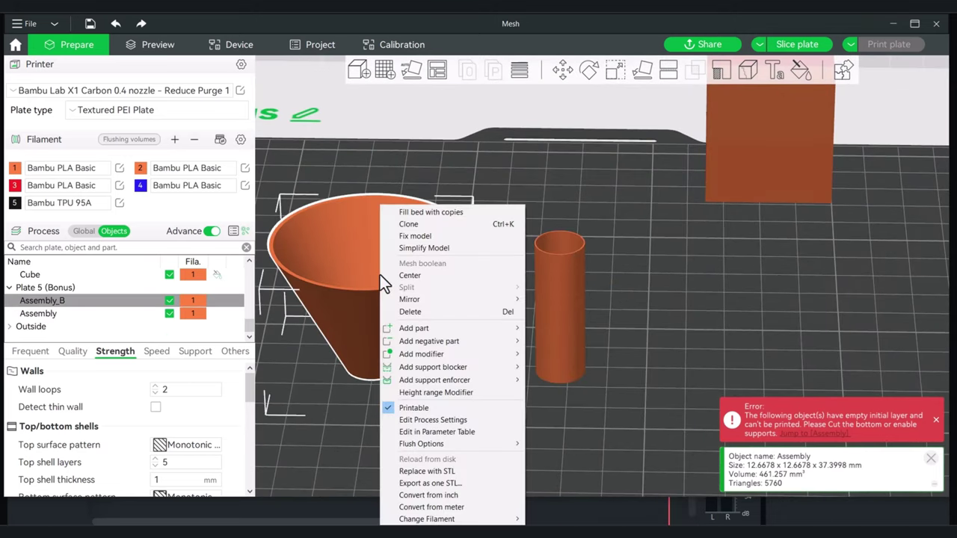
click(424, 276)
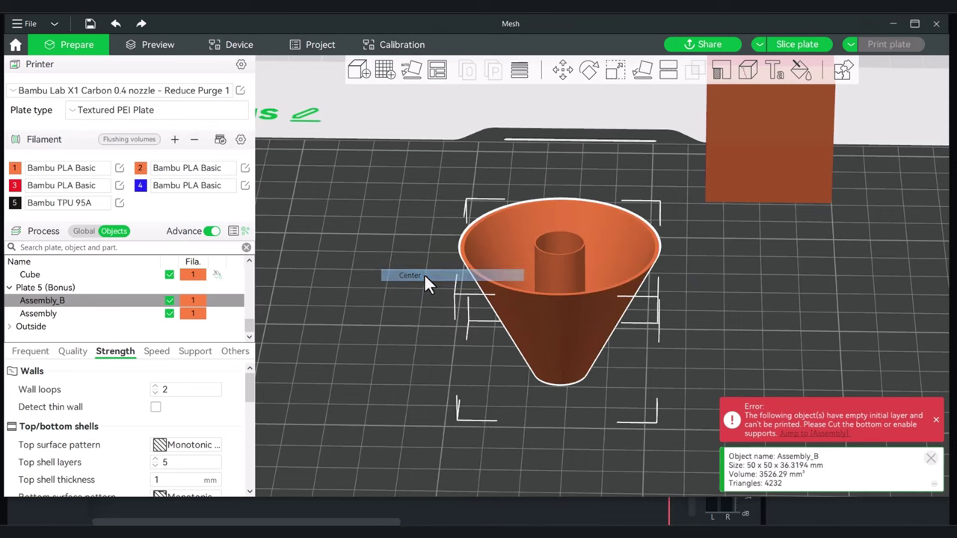
click(704, 288)
mouse_move(727, 281)
mouse_down()
mouse_move(724, 302)
mouse_move(746, 282)
mouse_up()
Lay the cone on its wide rim so that the narrow end points upward around the tube.
click(640, 303)
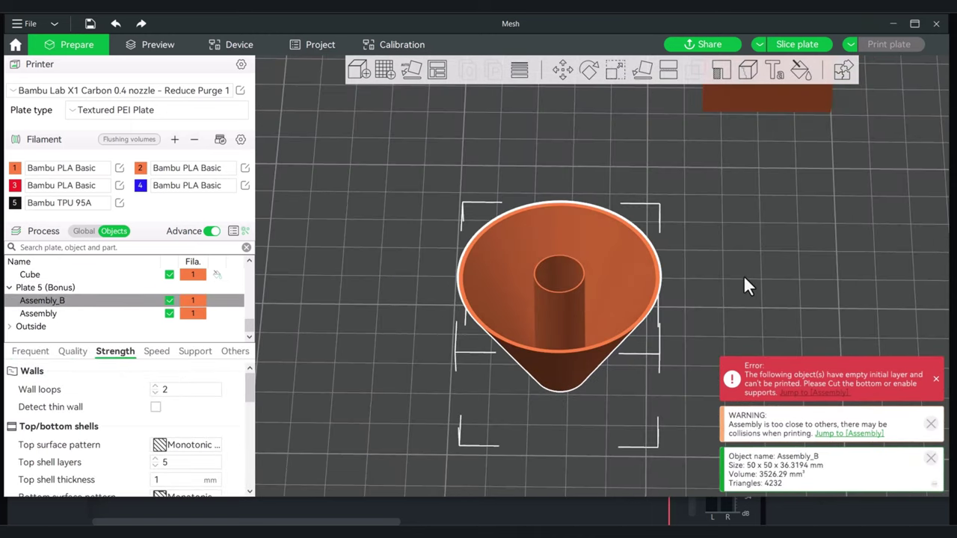
click(643, 70)
click(629, 261)
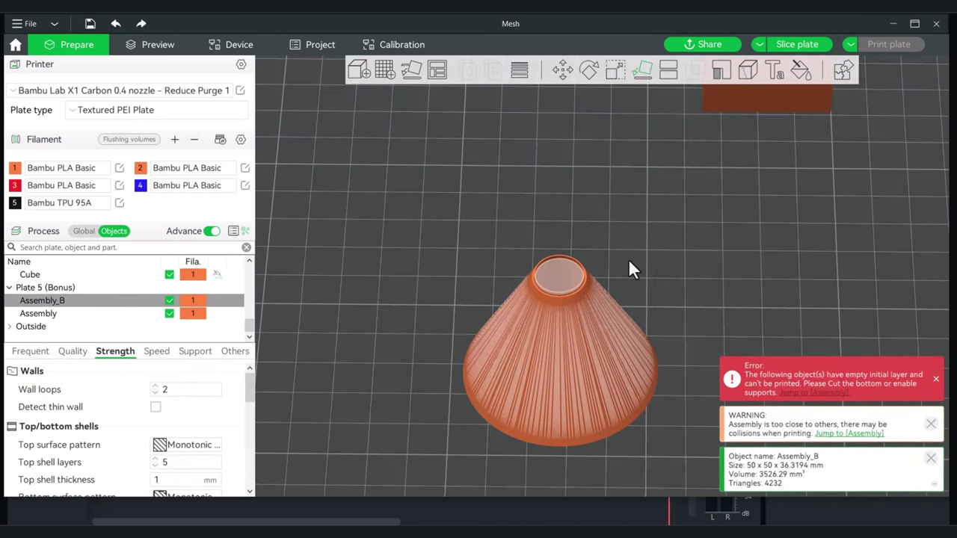
click(691, 245)
drag(688, 248, 686, 236)
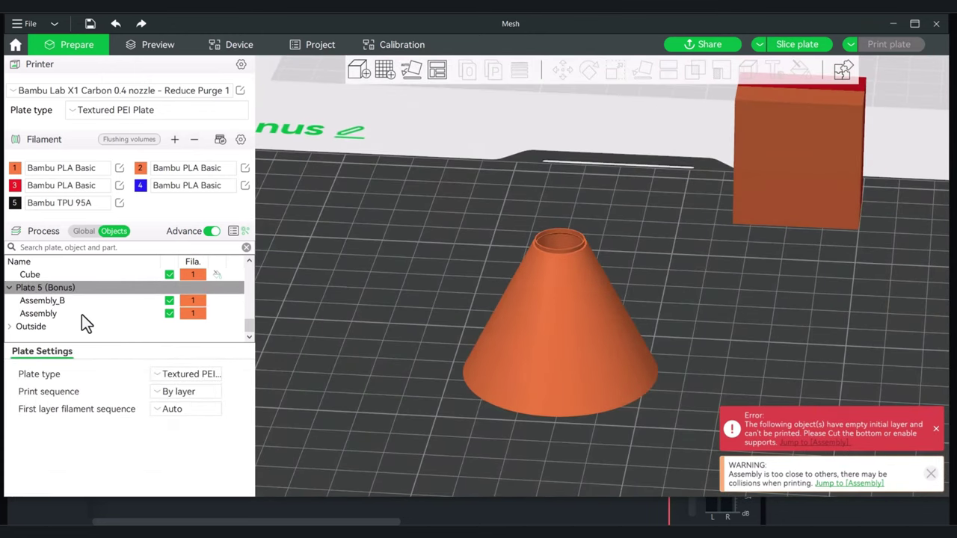
Assemble the hollow cone and the hollow tube on the Bonus plate into one object.
click(51, 312)
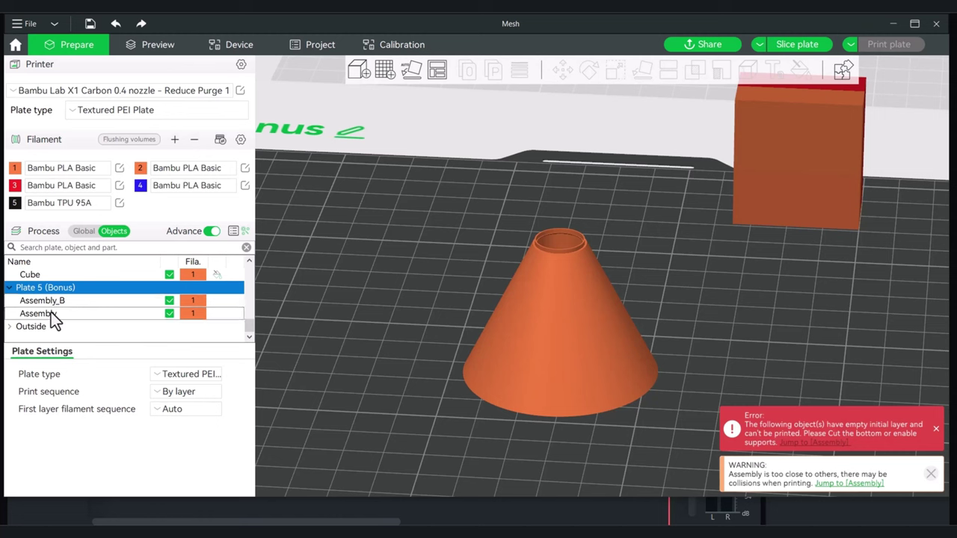
ctrl+click(46, 317)
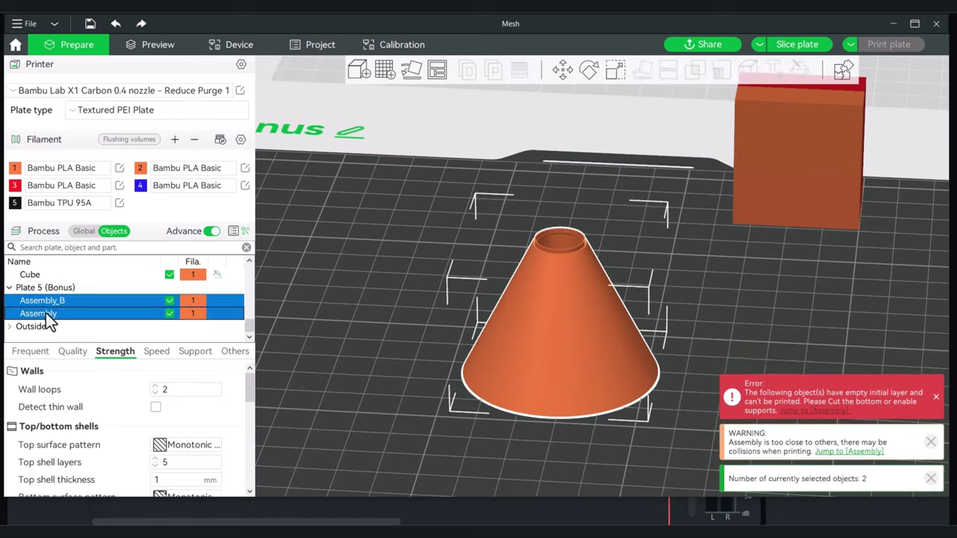
right_click(46, 316)
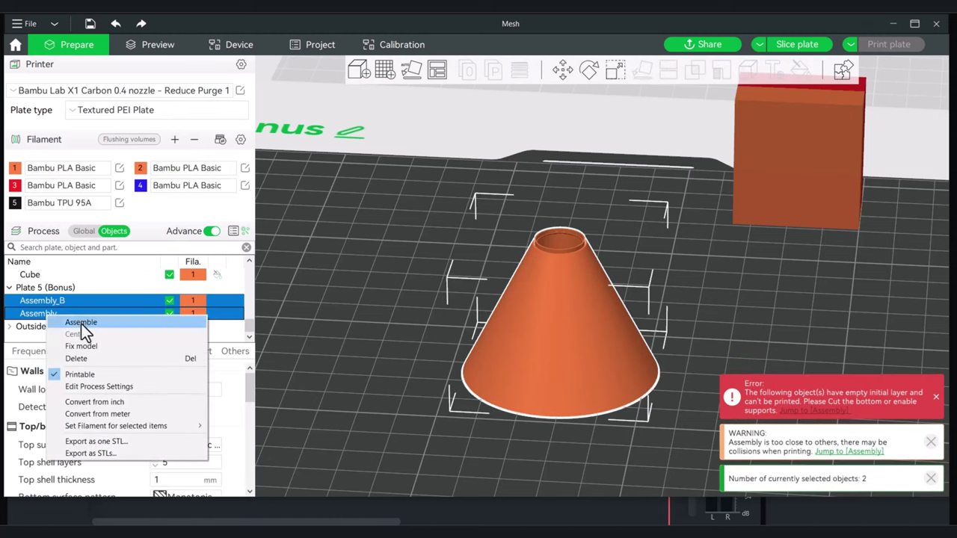
click(81, 324)
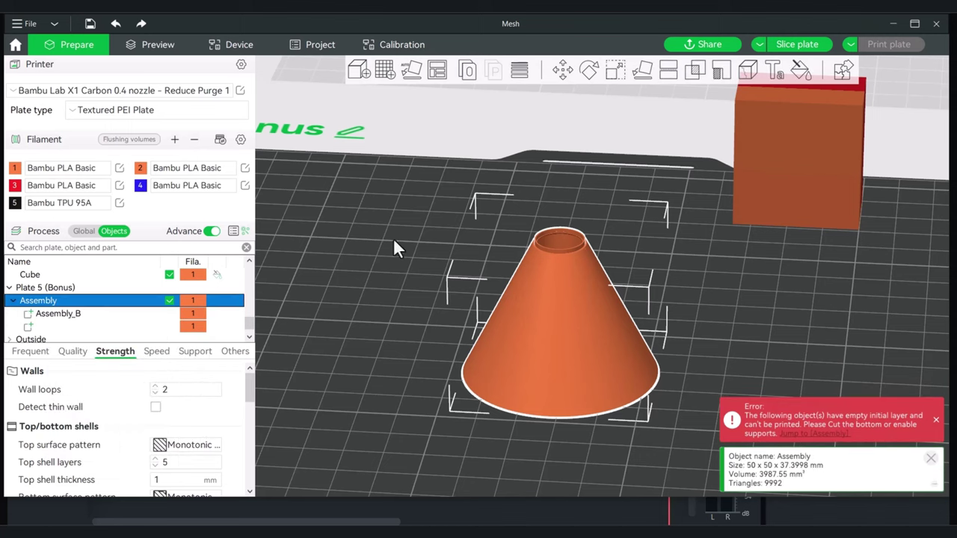
Raise the tube part of the assembly to about Z 35.51 mm so that it extends above the cone's narrow end.
click(36, 325)
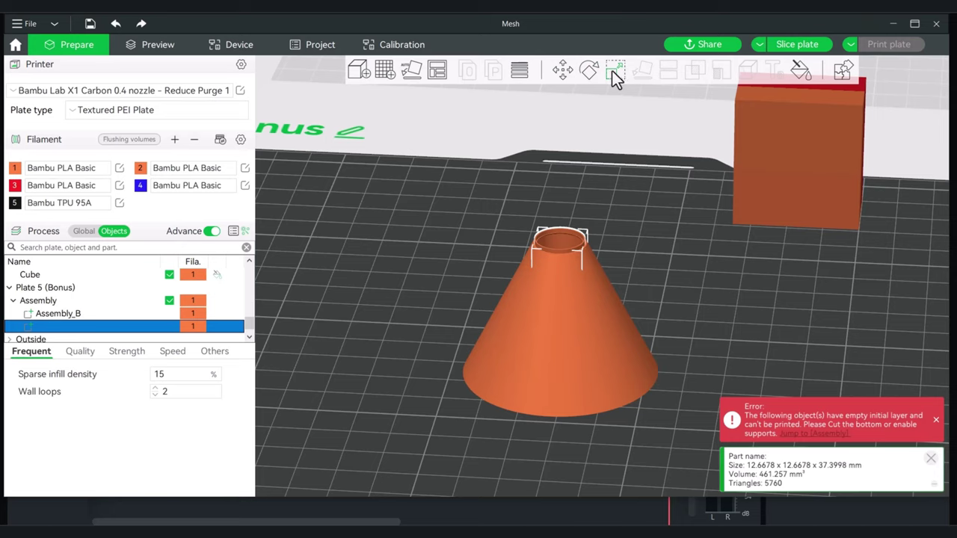
click(563, 71)
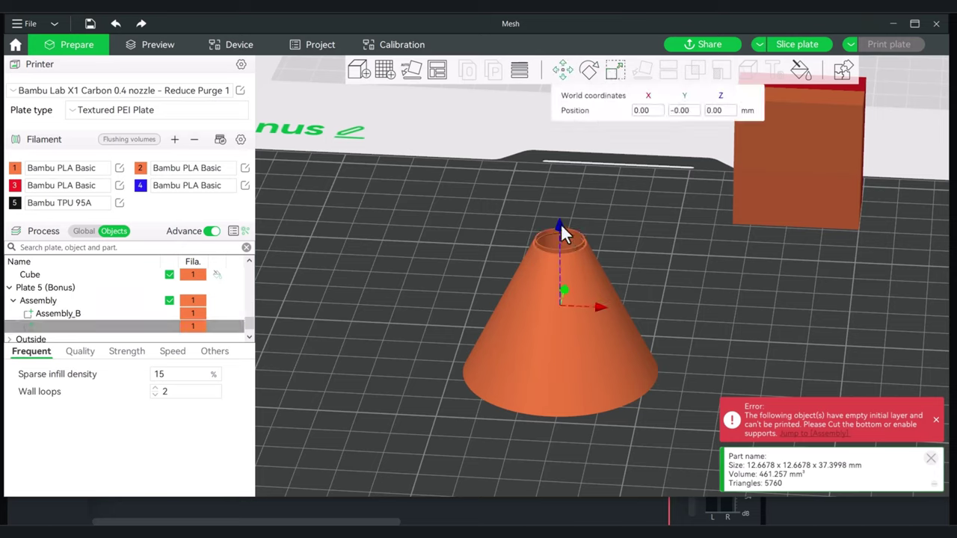
drag(561, 224, 572, 74)
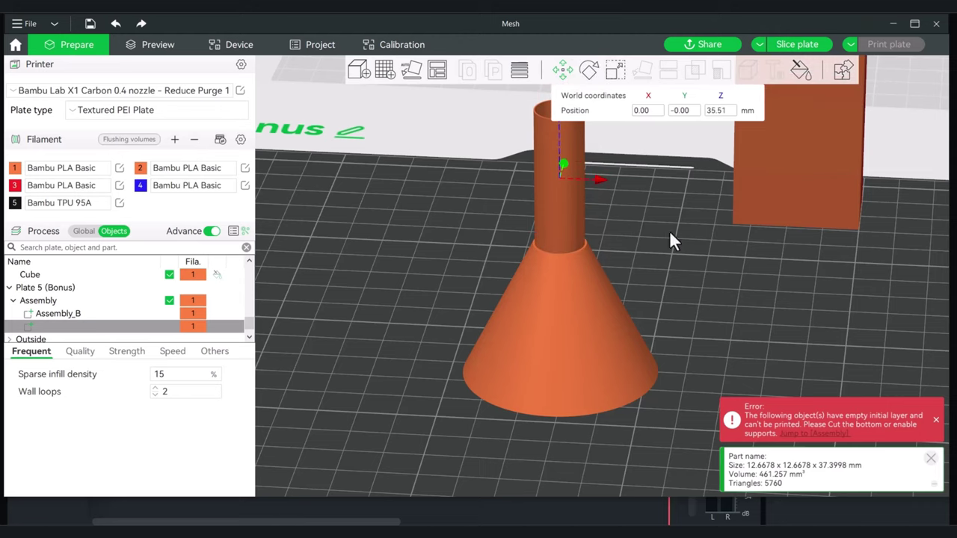
Fine-tune the tube's height from below to about Z 36.02 mm where it meets the cone's narrow opening.
key(2)
scroll(684, 181, up, 2)
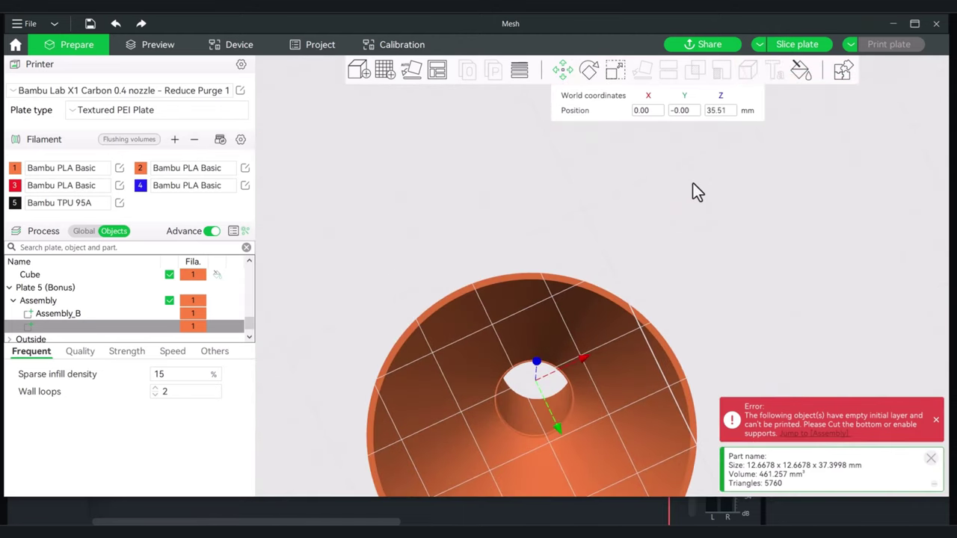
key(0)
scroll(705, 206, up, 2)
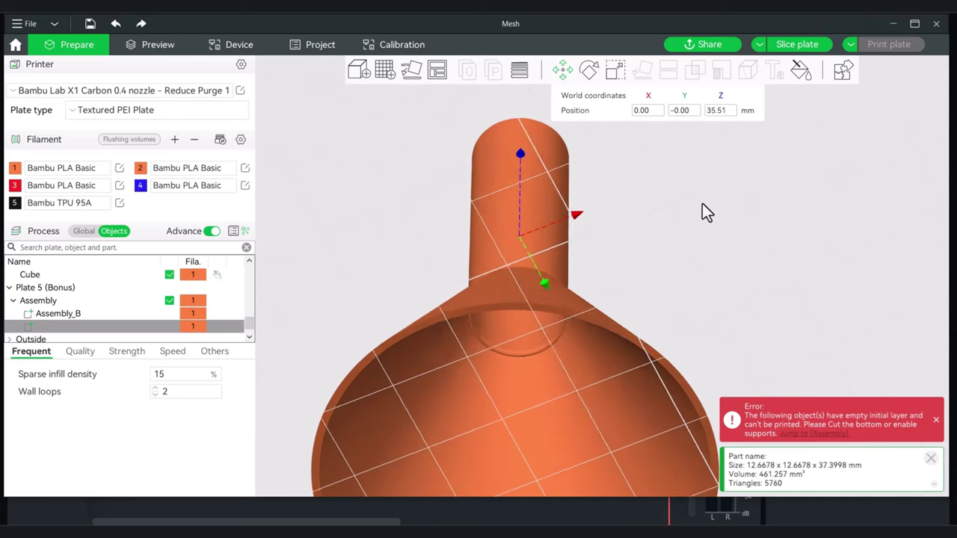
drag(702, 203, 691, 201)
drag(521, 165, 521, 160)
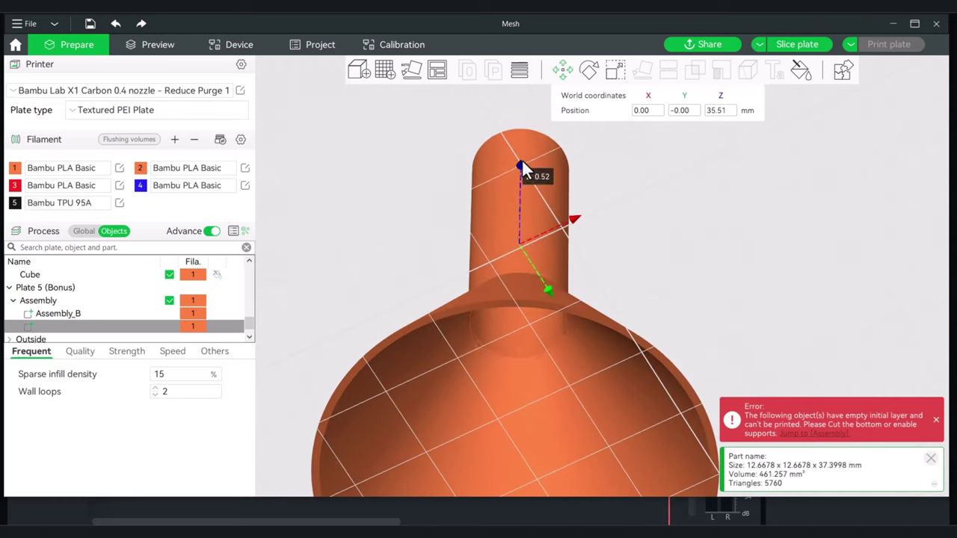
drag(521, 162, 521, 161)
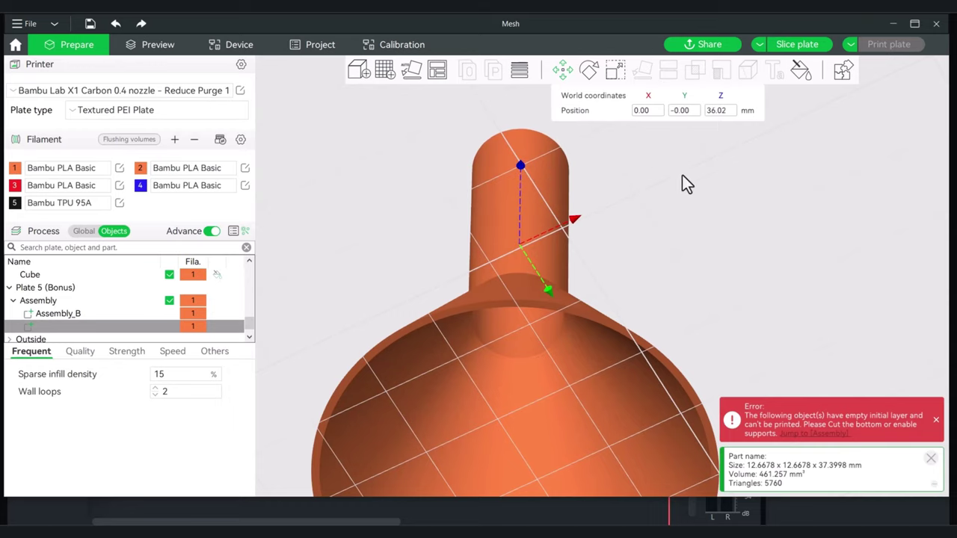
Slice the Bonus plate and examine the preview where the tube should join the cone.
drag(683, 181, 722, 225)
click(779, 45)
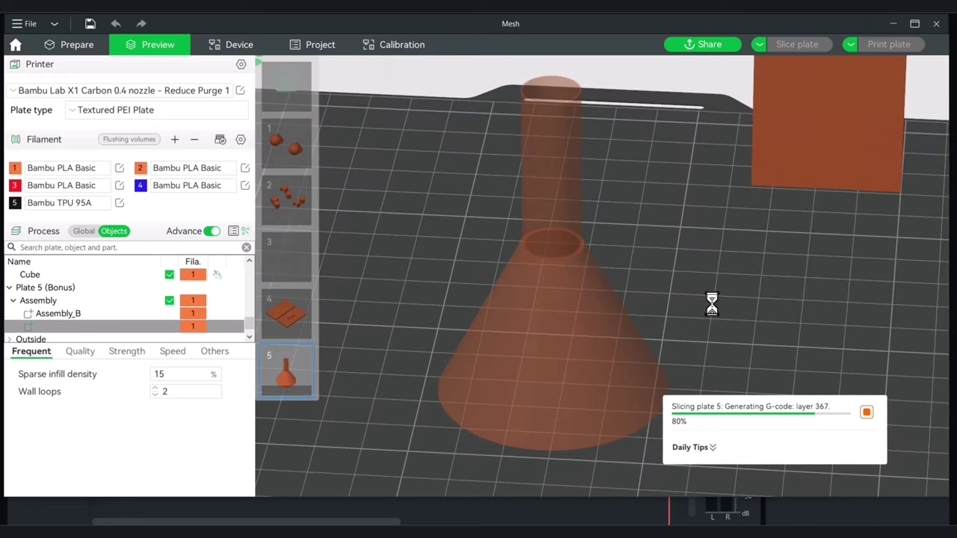
scroll(709, 308, up, 2)
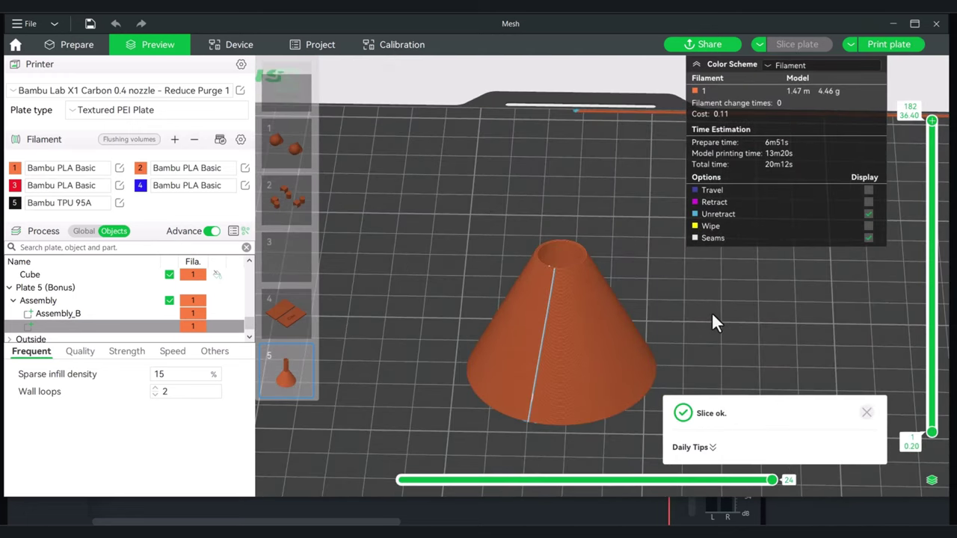
mouse_move(711, 314)
mouse_down()
mouse_move(712, 347)
mouse_move(713, 333)
mouse_up()
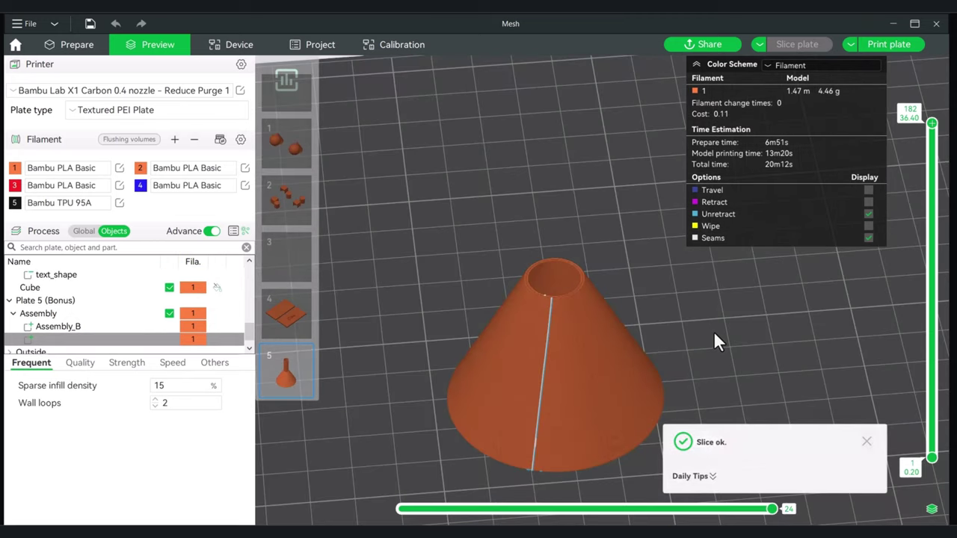
drag(696, 350, 717, 328)
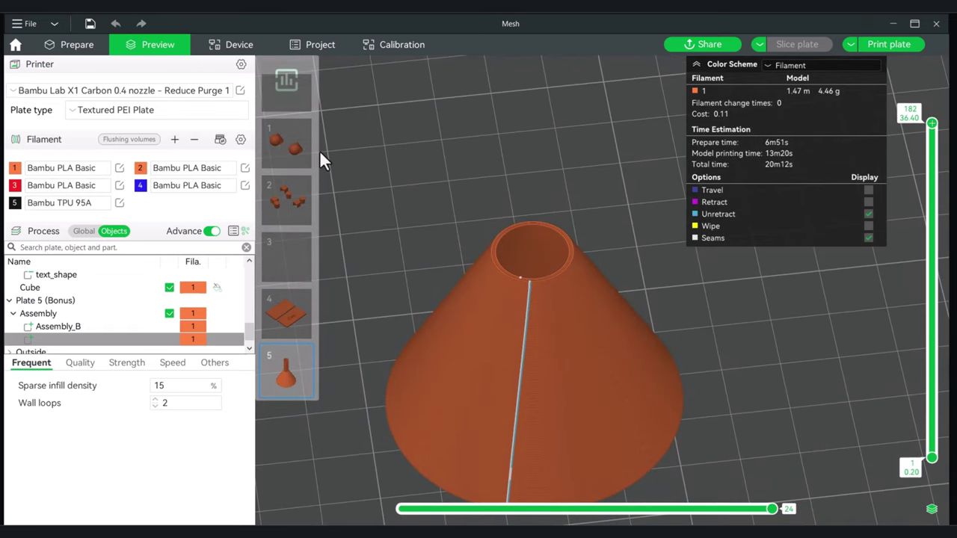
Return to the model view and undo the changes back to the separate cone and the tube assembly before its mesh boolean.
click(72, 44)
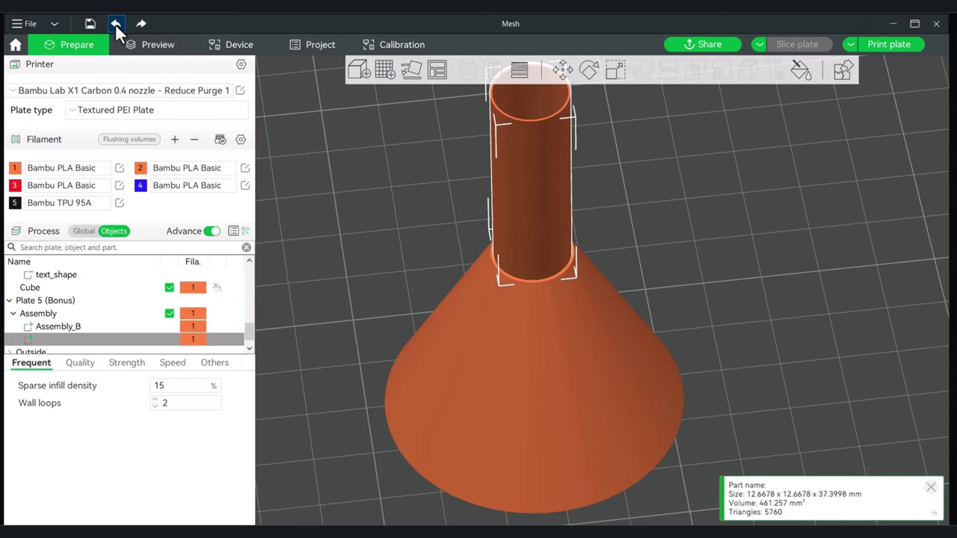
click(116, 24)
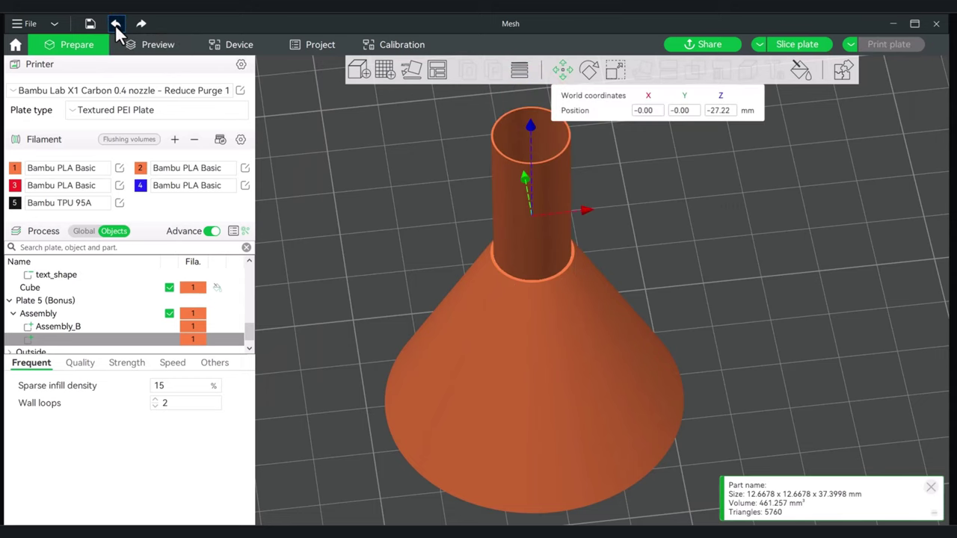
click(115, 24)
click(115, 25)
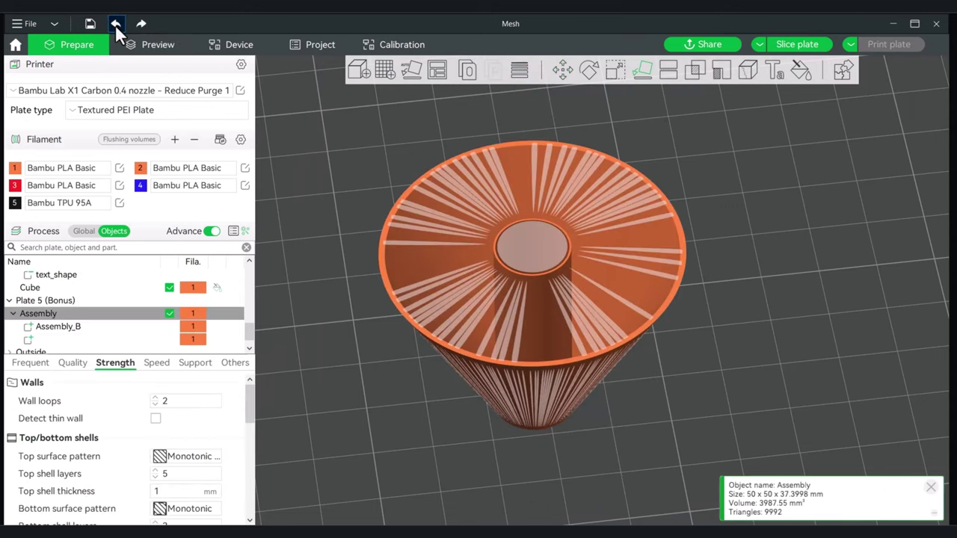
click(115, 24)
click(115, 24)
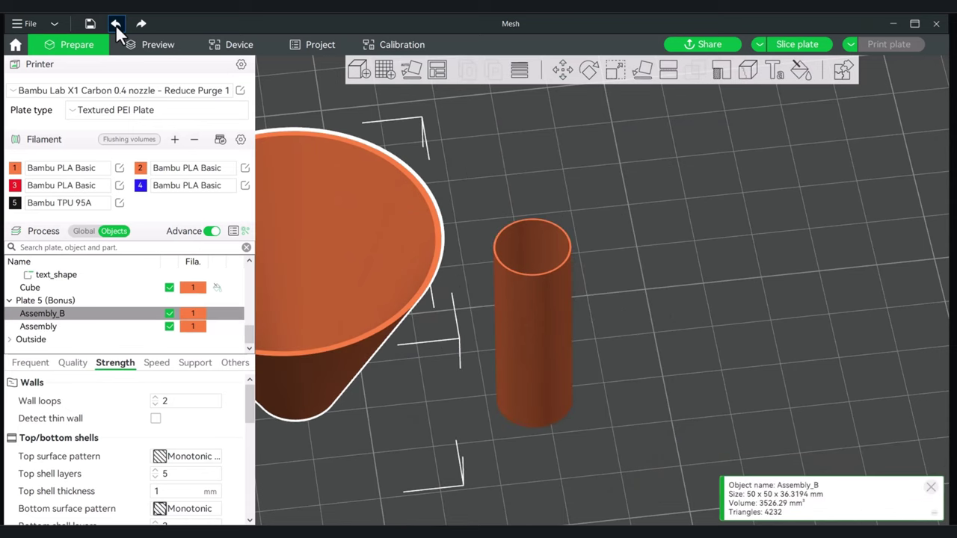
click(115, 24)
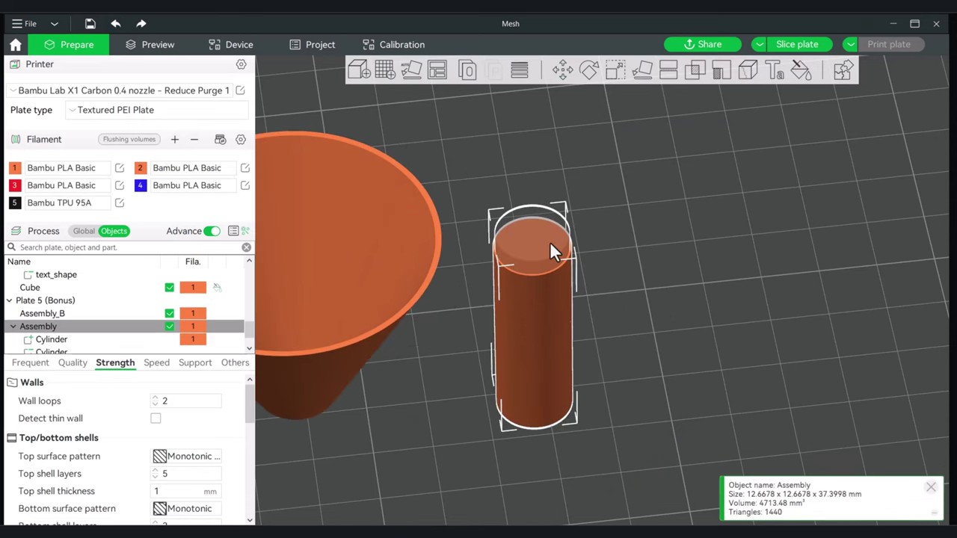
Scale the inner negative cylinder of the tube assembly to 45% in X and Y to thicken the tube wall.
scroll(638, 307, up, 2)
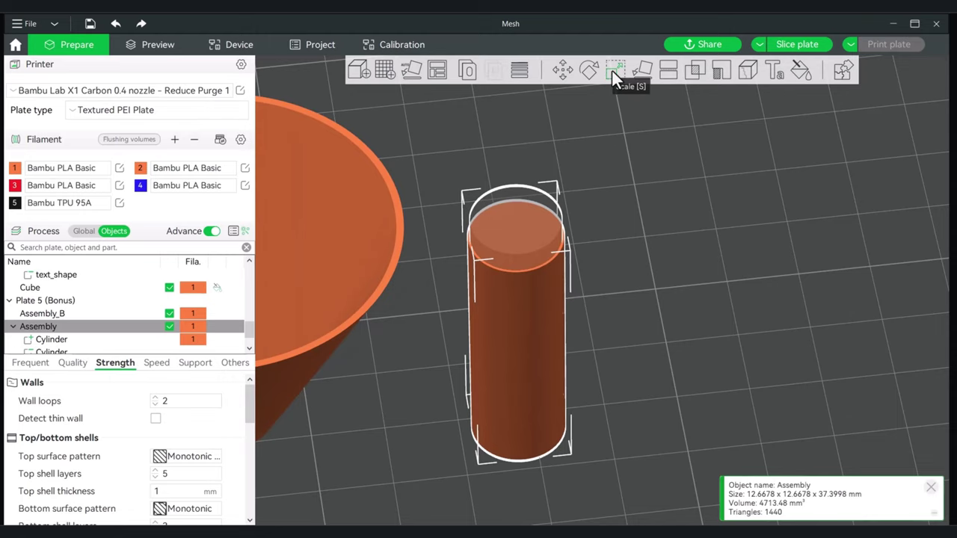
scroll(354, 273, down, 1)
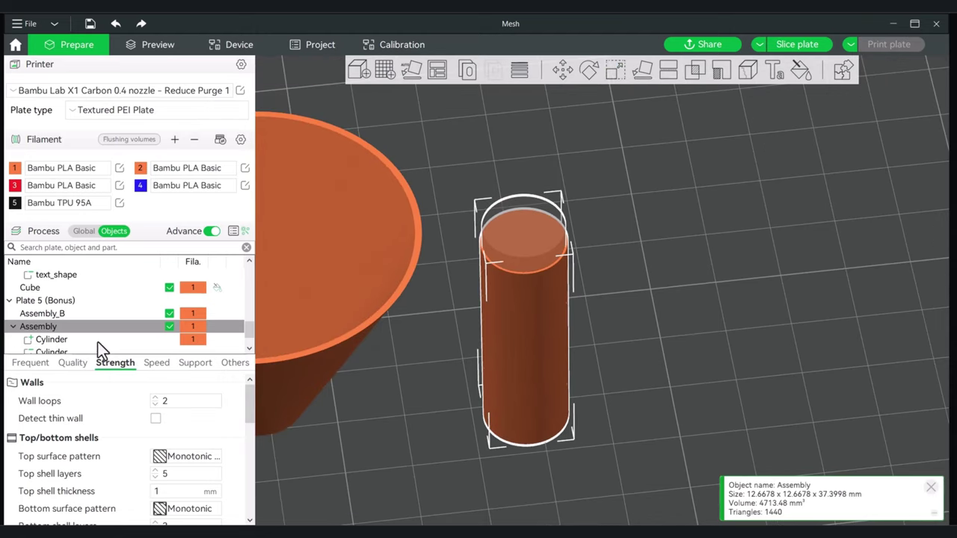
click(59, 351)
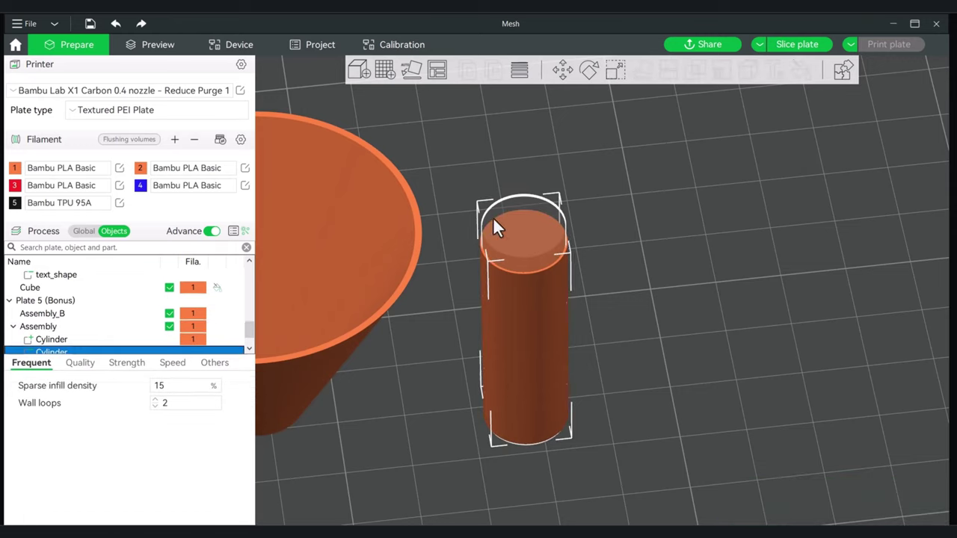
click(613, 71)
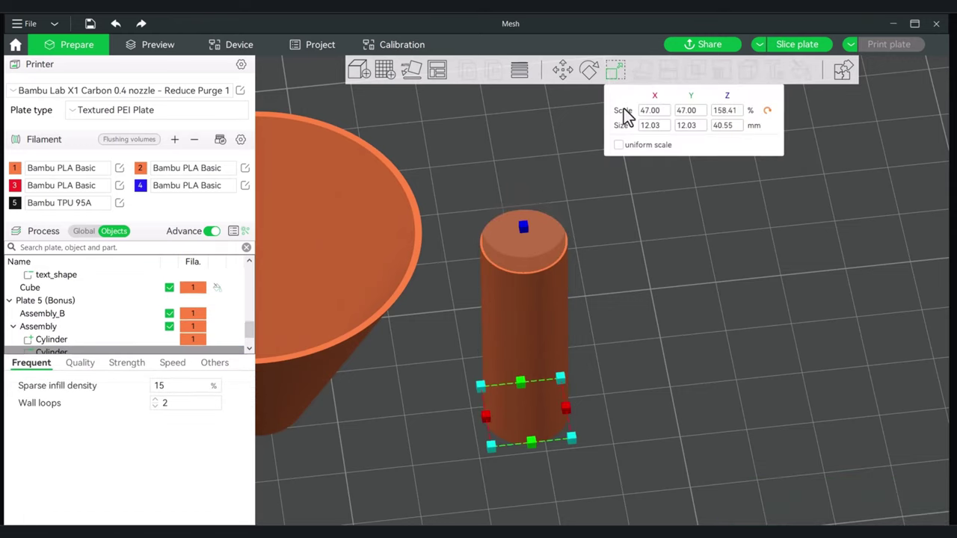
click(663, 114)
text(45)
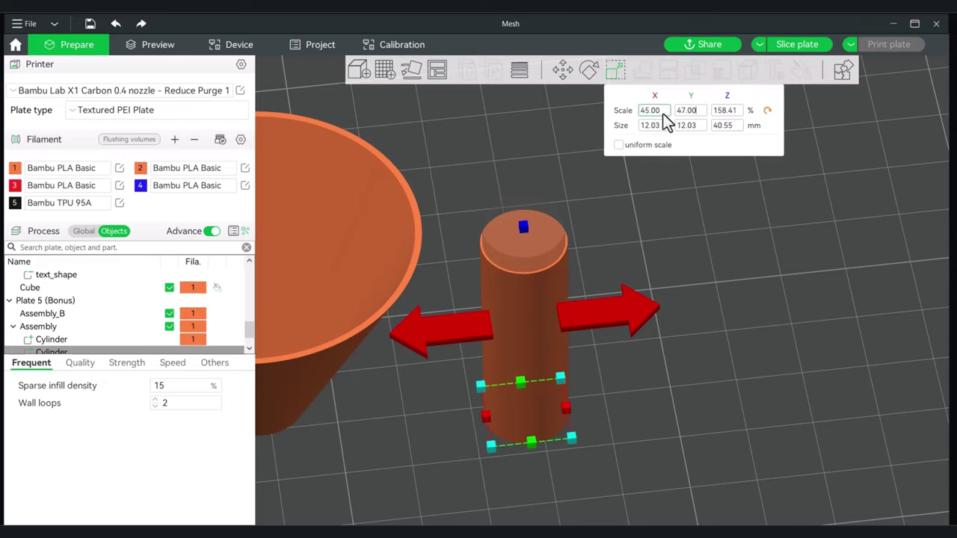
key(Tab)
text(45)
key(Return)
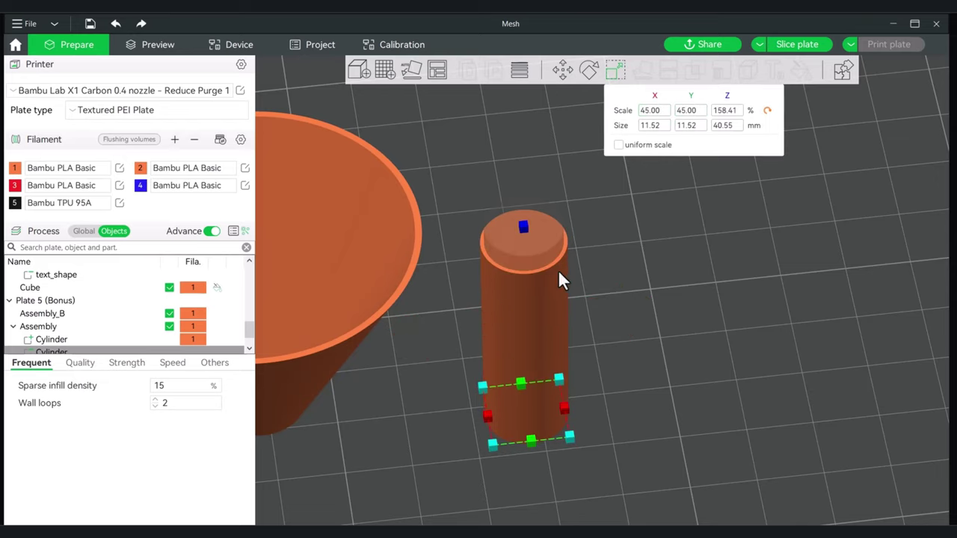
scroll(568, 281, up, 2)
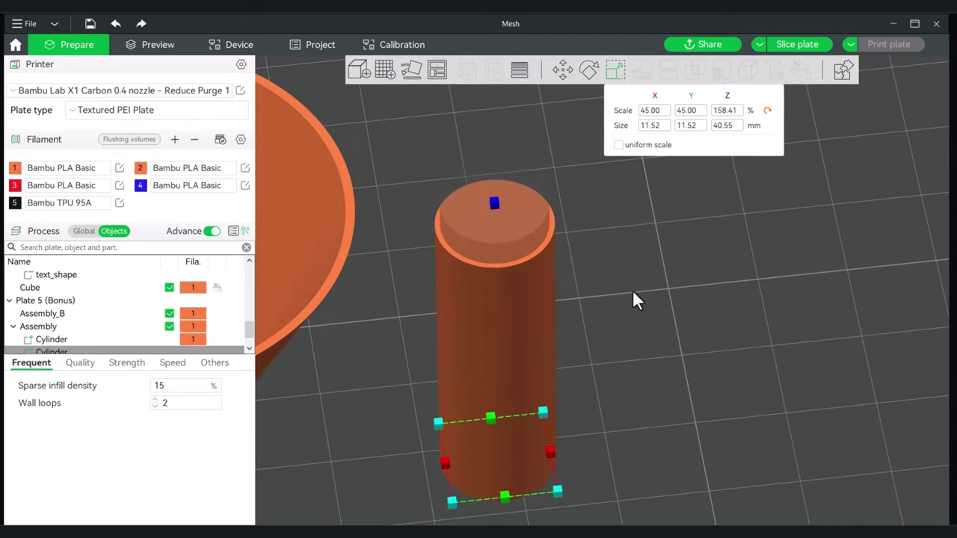
mouse_move(633, 293)
mouse_down()
mouse_move(628, 282)
mouse_move(622, 308)
mouse_up()
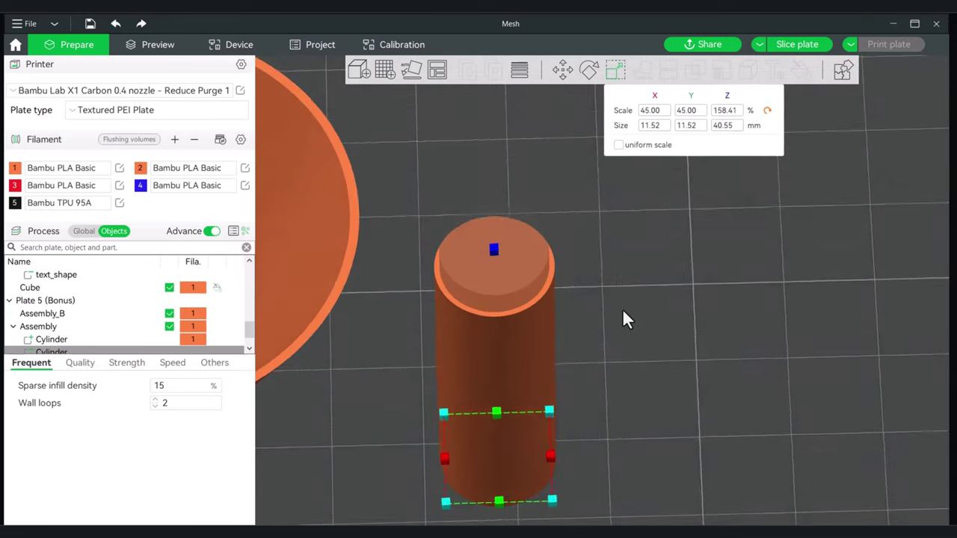
scroll(623, 306, down, 2)
Apply Mesh boolean to the tube assembly to cut out the narrowed negative cylinder.
click(617, 336)
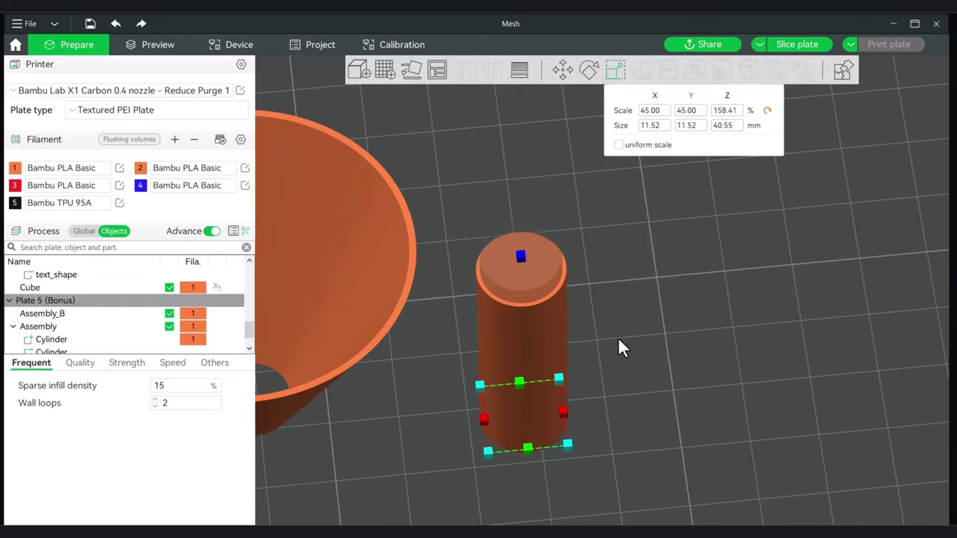
click(548, 321)
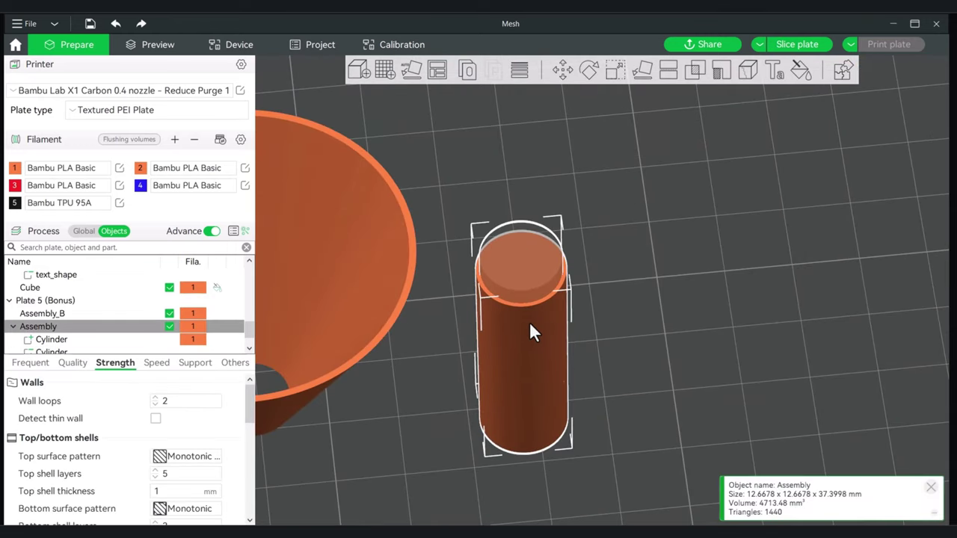
right_click(527, 278)
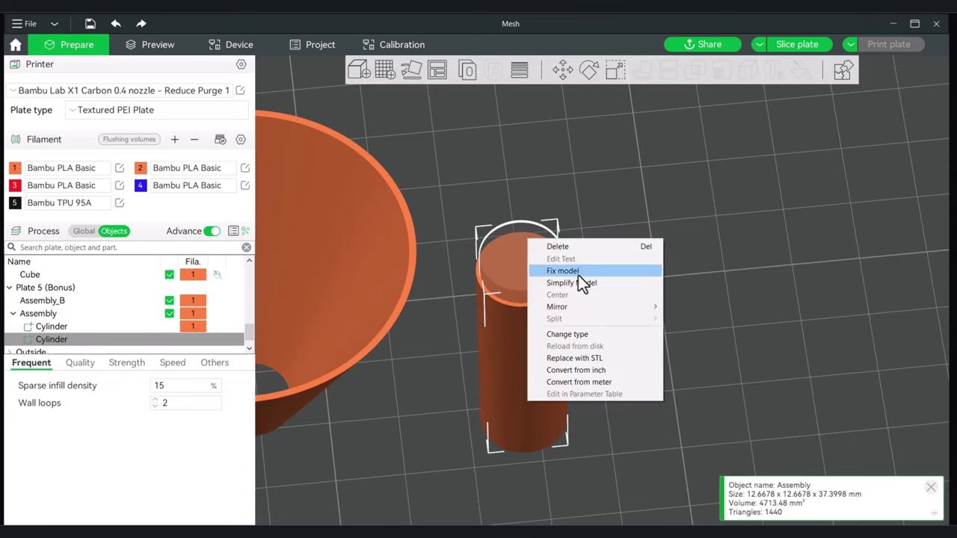
click(714, 273)
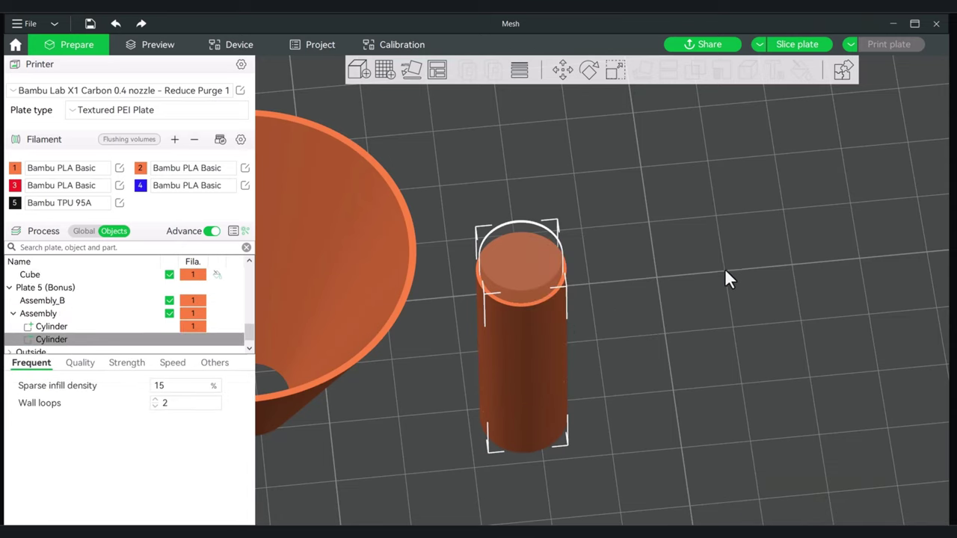
click(678, 334)
click(551, 345)
right_click(551, 345)
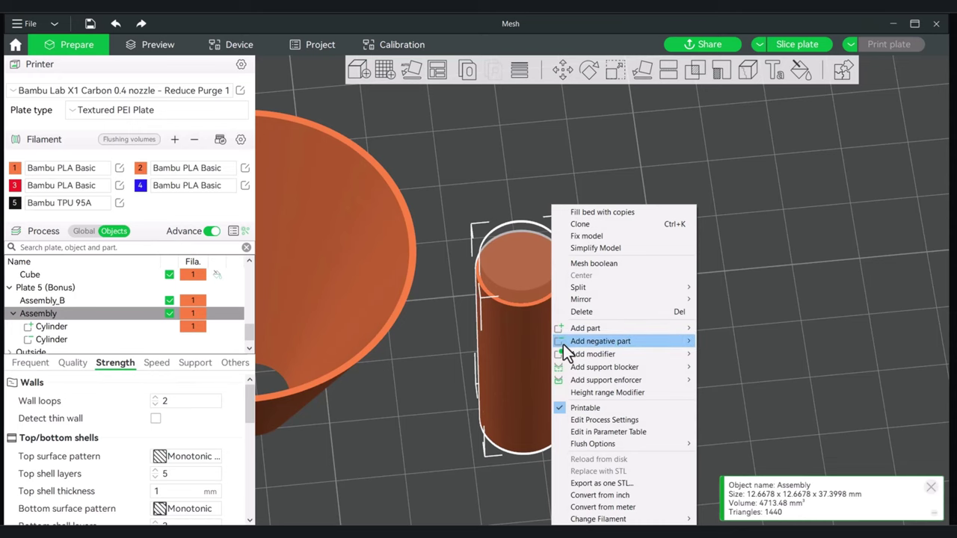
click(586, 265)
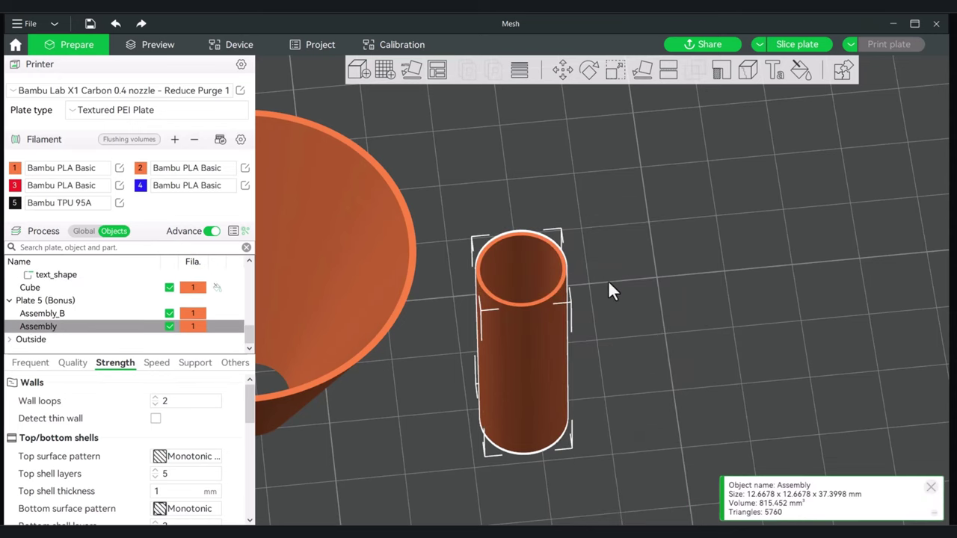
mouse_move(608, 279)
mouse_down()
mouse_move(613, 304)
mouse_move(614, 284)
mouse_up()
scroll(615, 286, down, 3)
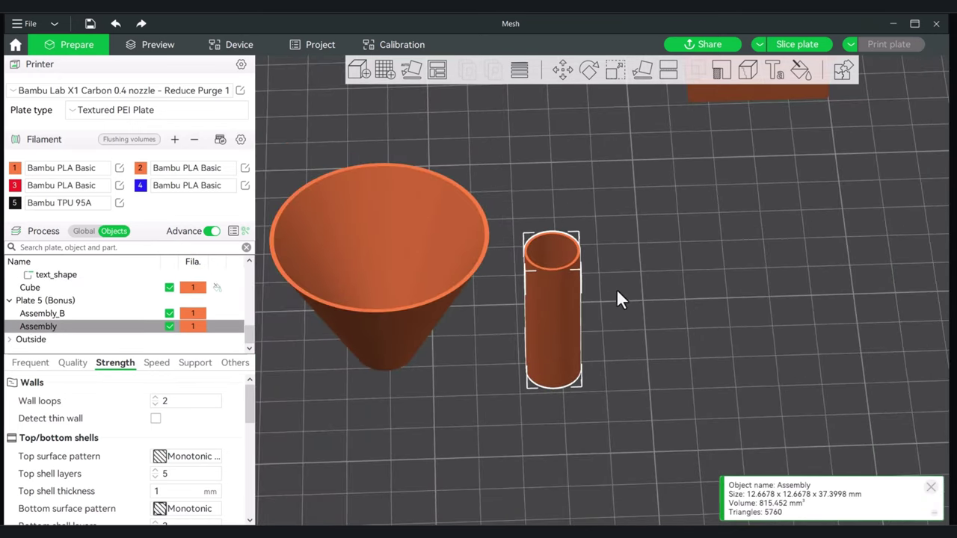
Center the hollow tube and the hollow cone on the Bonus plate so that they share the same axis.
right_click(561, 320)
click(588, 277)
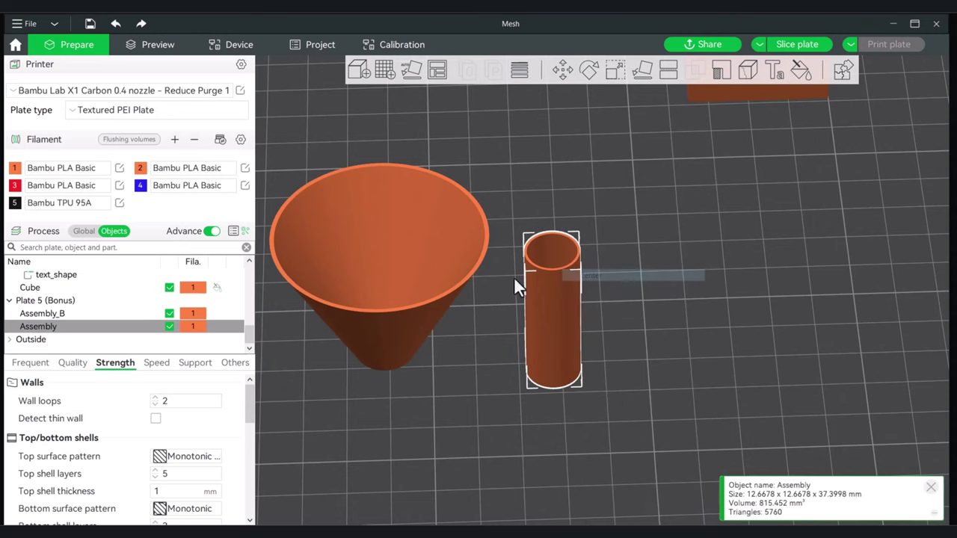
click(429, 280)
right_click(429, 273)
click(485, 275)
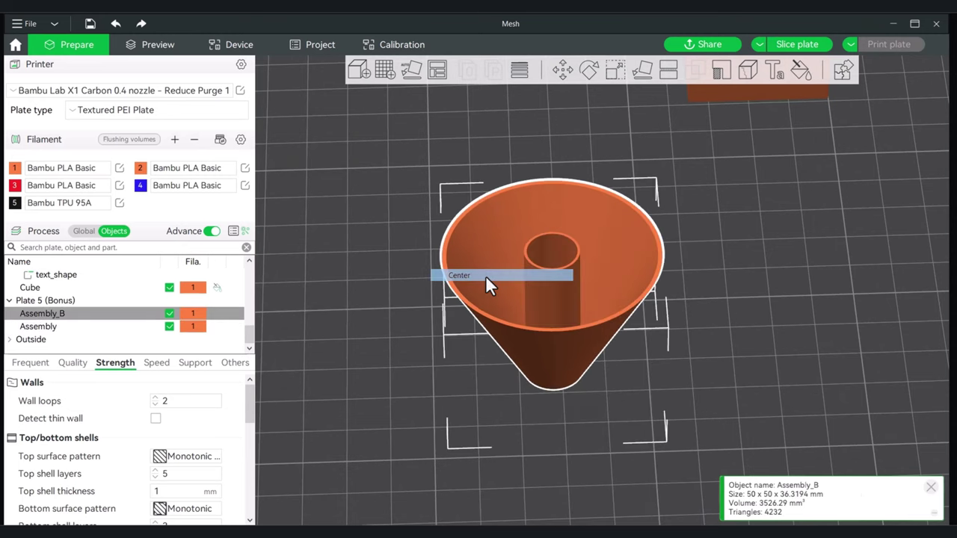
click(736, 255)
click(635, 252)
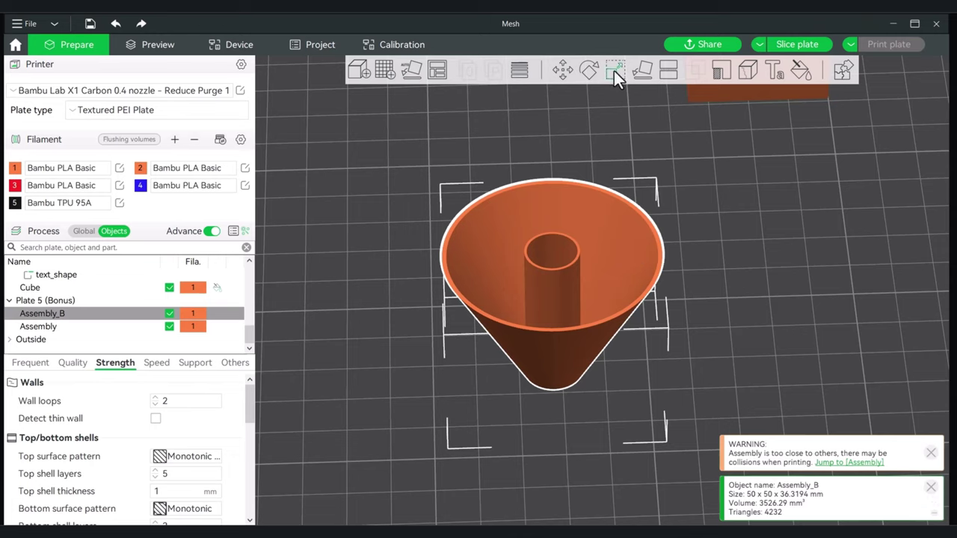
Lay the hollow cone on its wide open face so its narrow end points up around the tube.
click(640, 72)
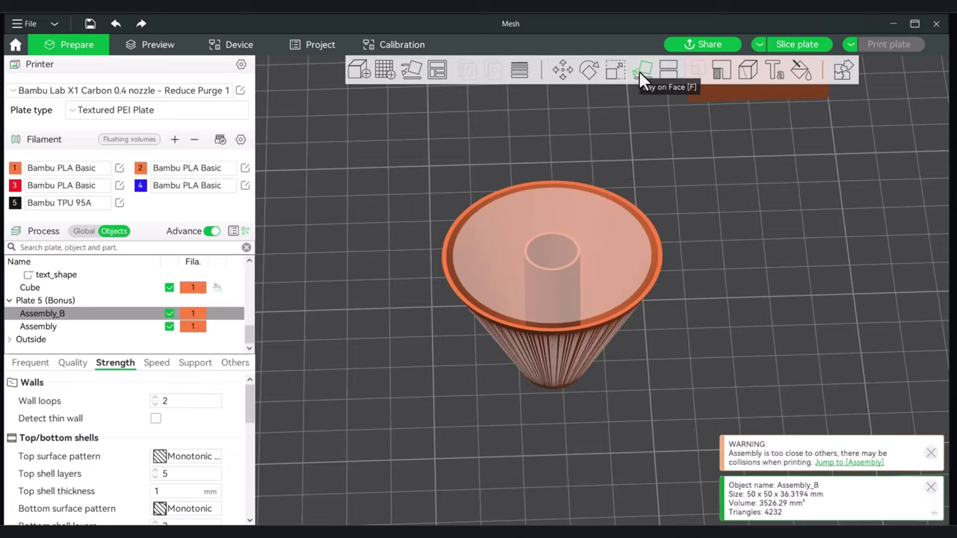
click(627, 227)
click(660, 235)
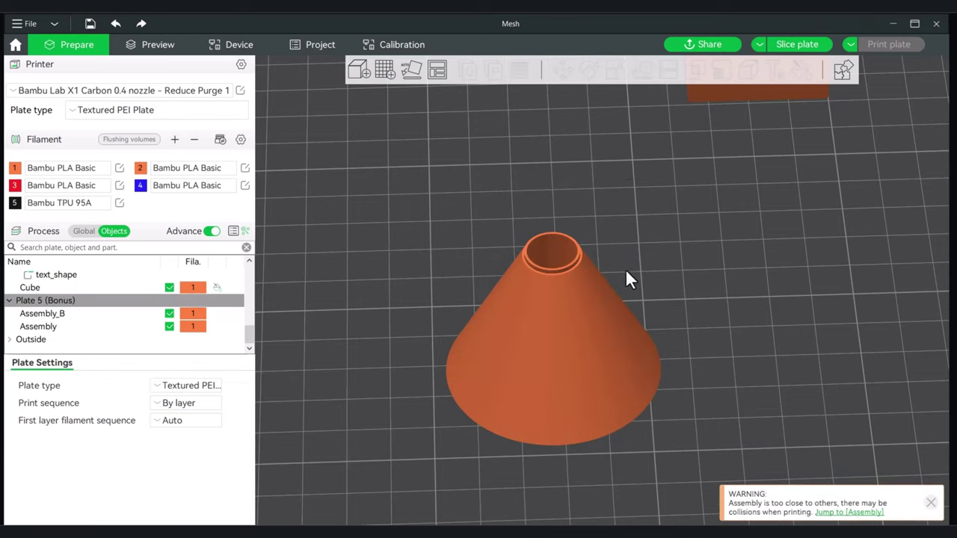
Assemble the tube and the cone into a single object.
click(566, 278)
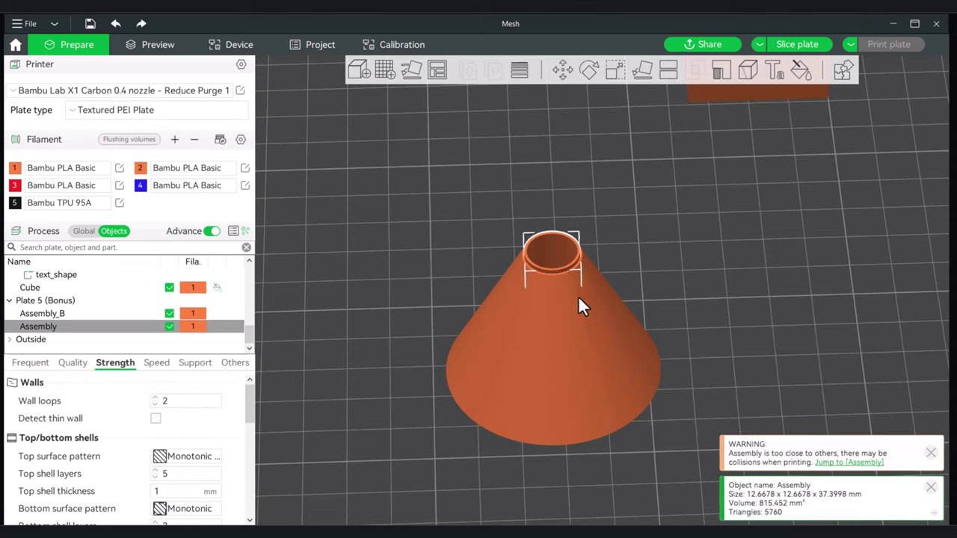
ctrl+click(578, 327)
right_click(592, 356)
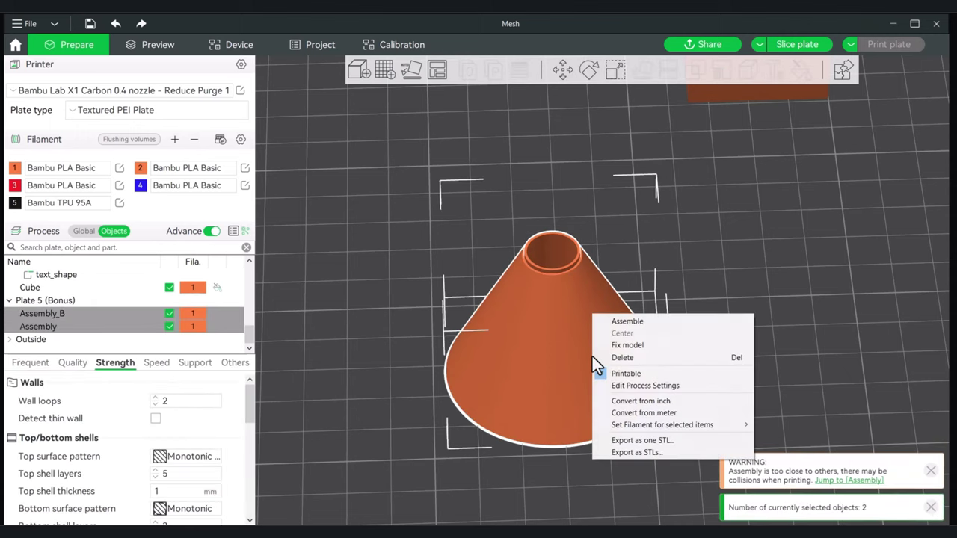
click(639, 322)
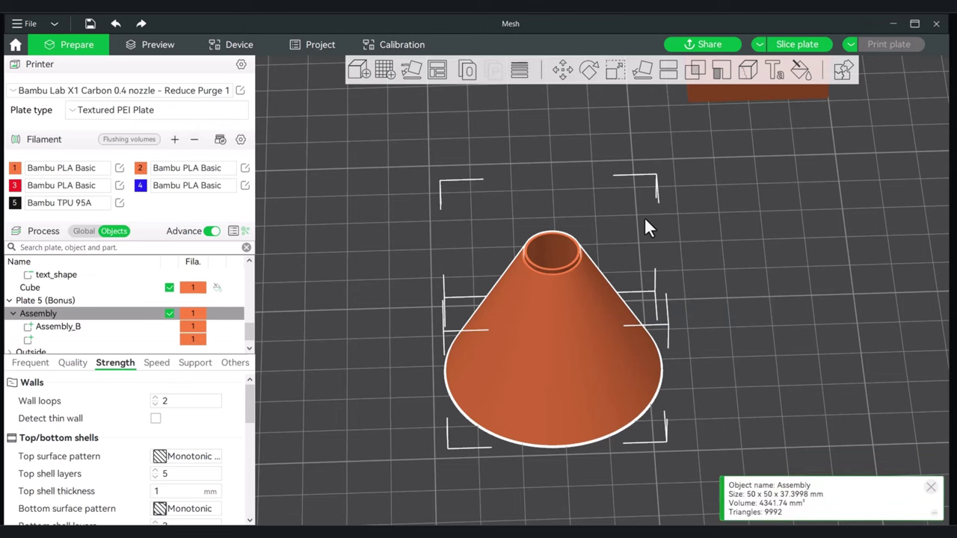
Raise the tube part of the assembly to a Z position of 36.05 mm, on top of the cone's narrow opening.
click(566, 67)
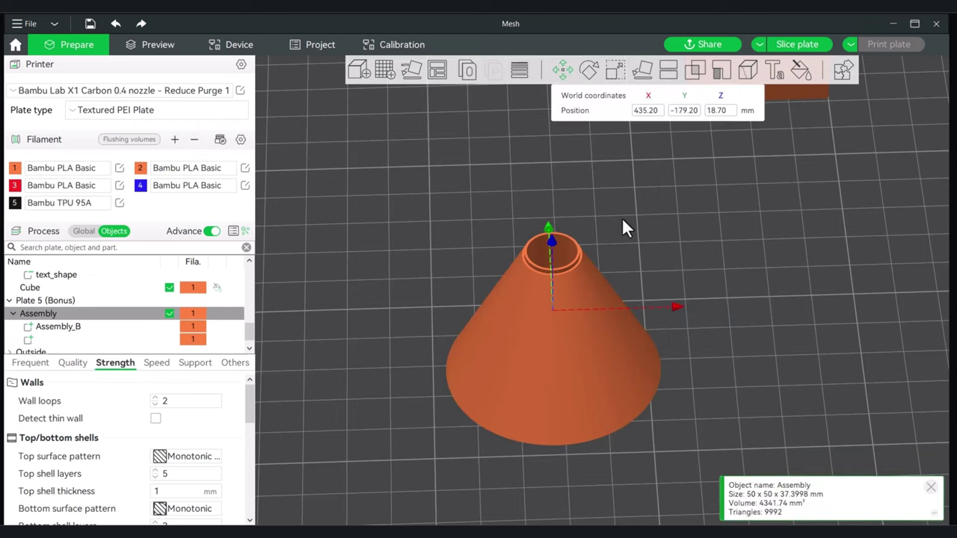
scroll(622, 217, up, 5)
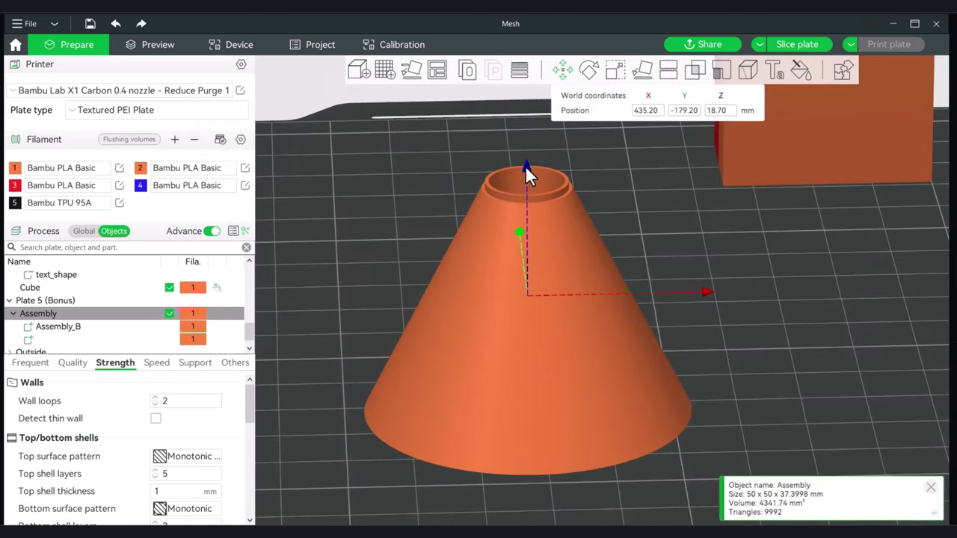
drag(525, 165, 528, 164)
scroll(647, 219, down, 2)
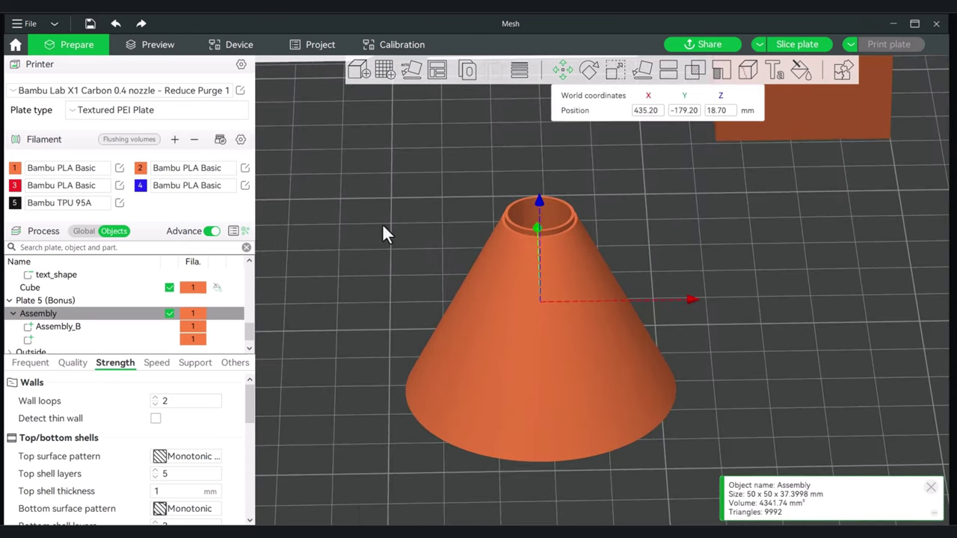
click(30, 341)
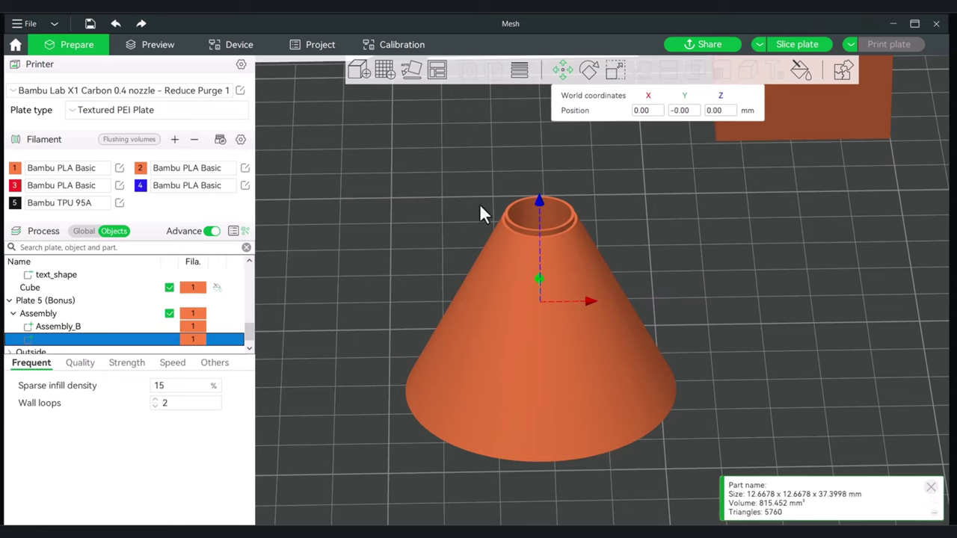
drag(536, 199, 535, 52)
drag(664, 223, 553, 142)
drag(672, 262, 676, 278)
scroll(676, 320, up, 5)
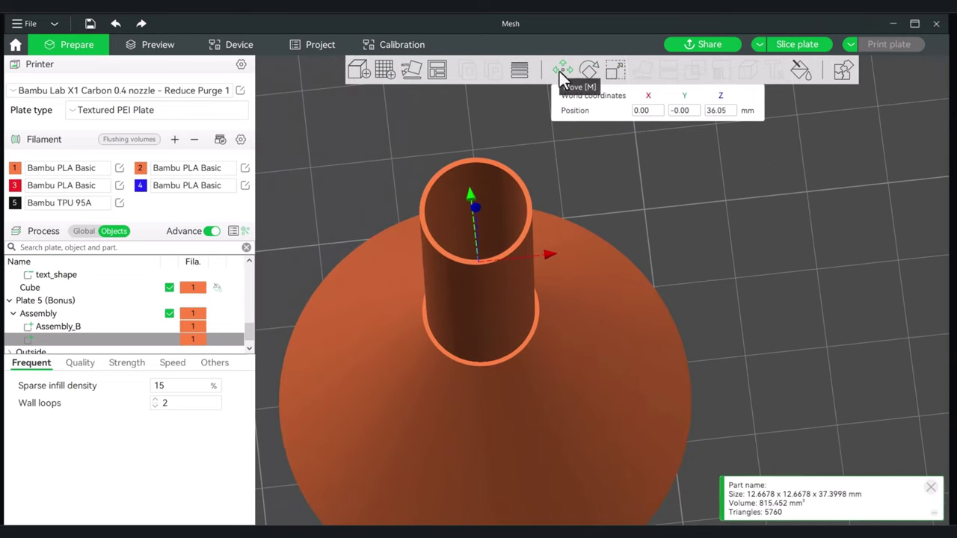
Scale the tube part to about 106.73% in X and Y and 100.97% in Z to cover the cone's opening.
click(610, 71)
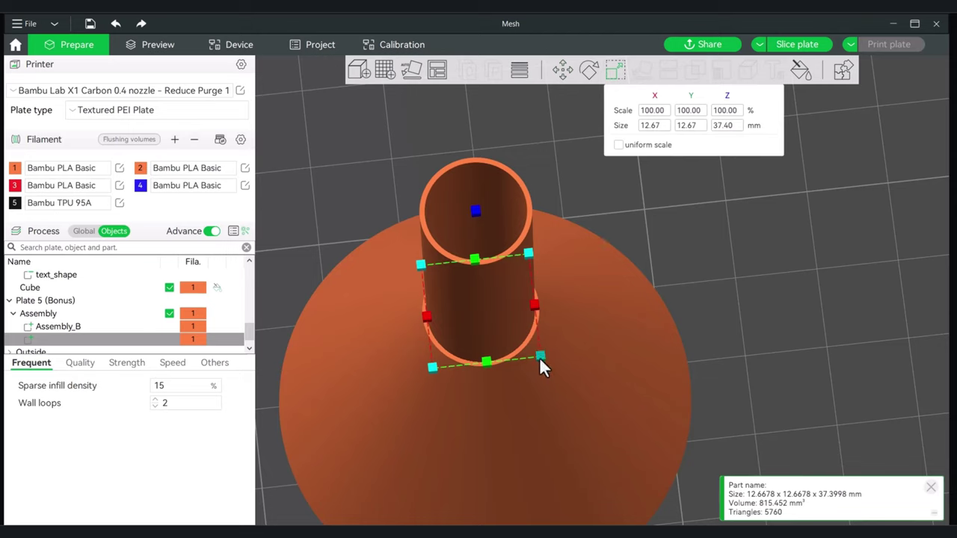
drag(540, 358, 540, 363)
drag(476, 210, 472, 213)
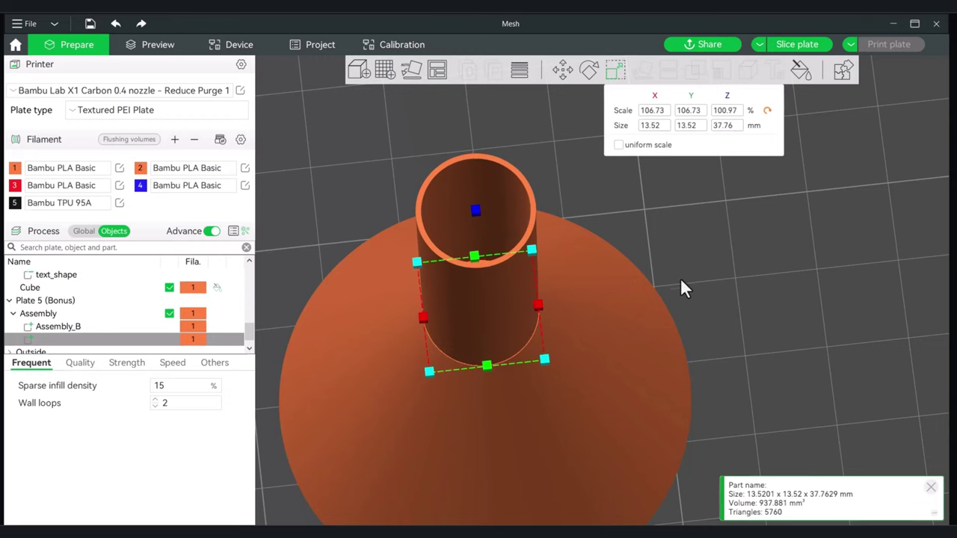
drag(683, 284, 737, 314)
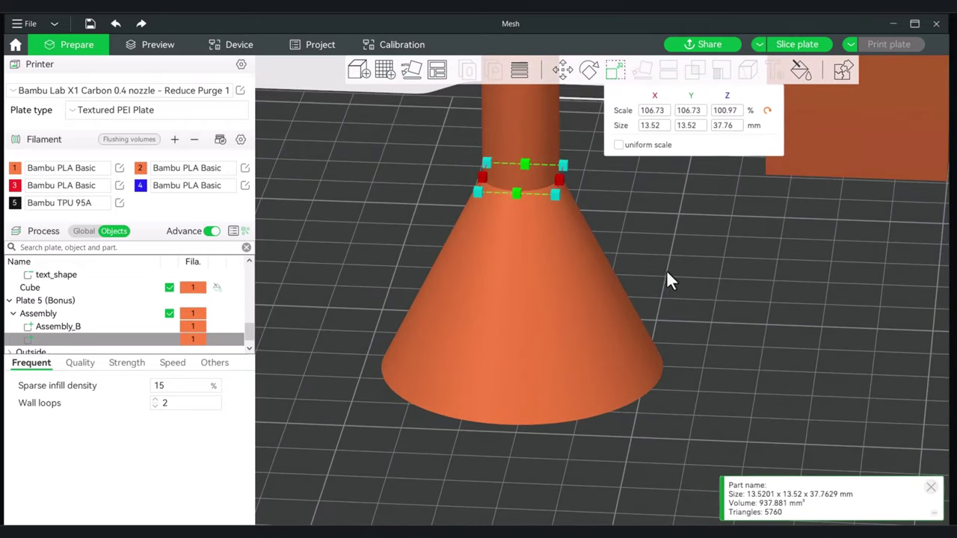
Slice the Bonus plate, examine the joined funnel in the preview, and return to the model view.
click(798, 45)
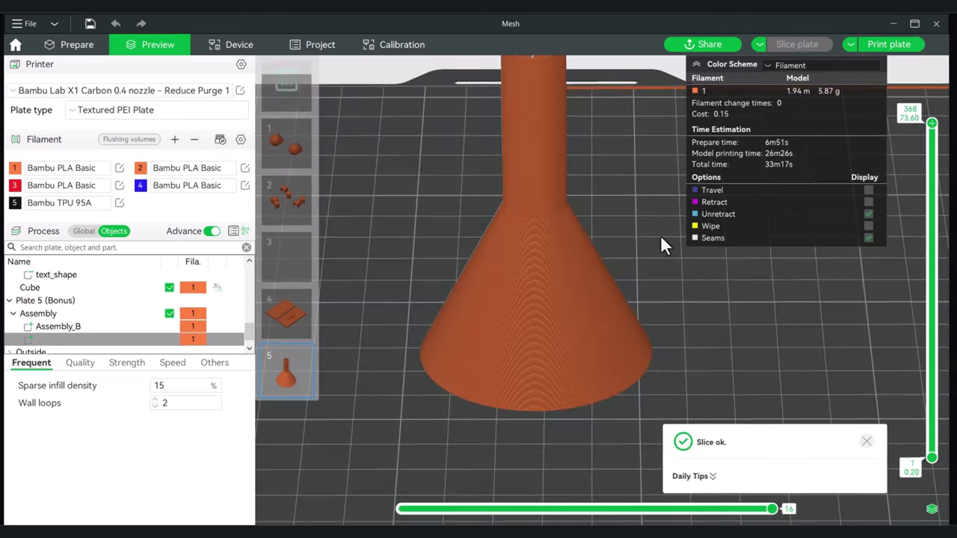
drag(660, 234, 655, 253)
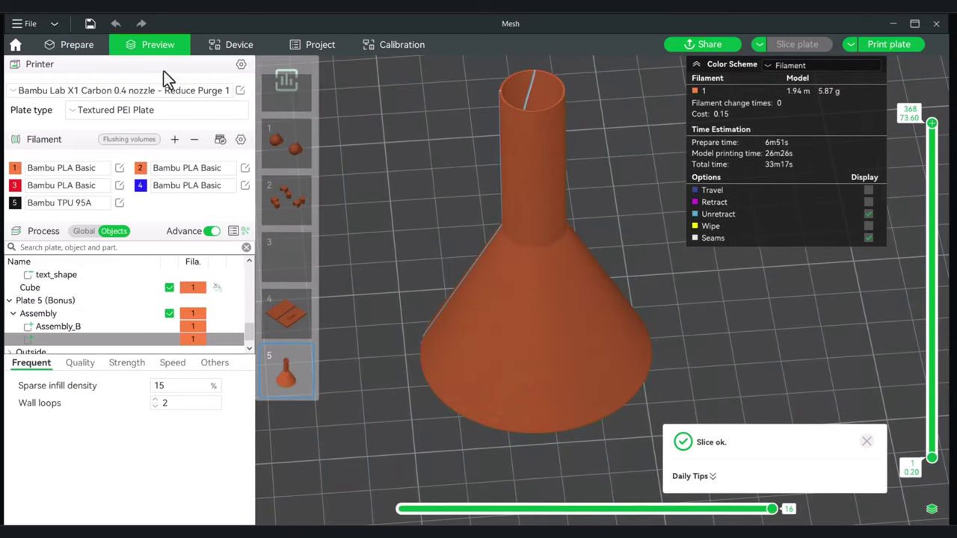
click(77, 44)
click(637, 204)
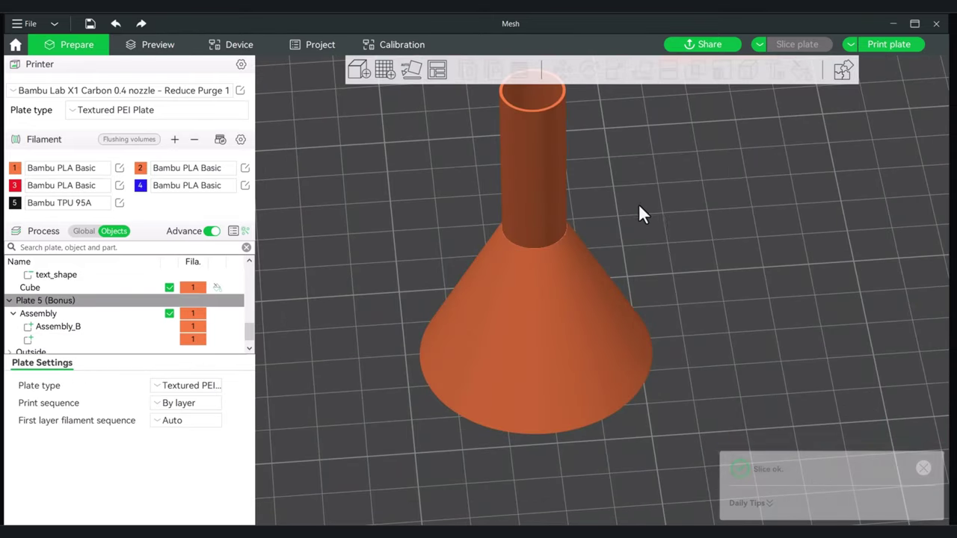
Apply Mesh boolean to the funnel assembly to merge the tube and cone into one object.
click(542, 296)
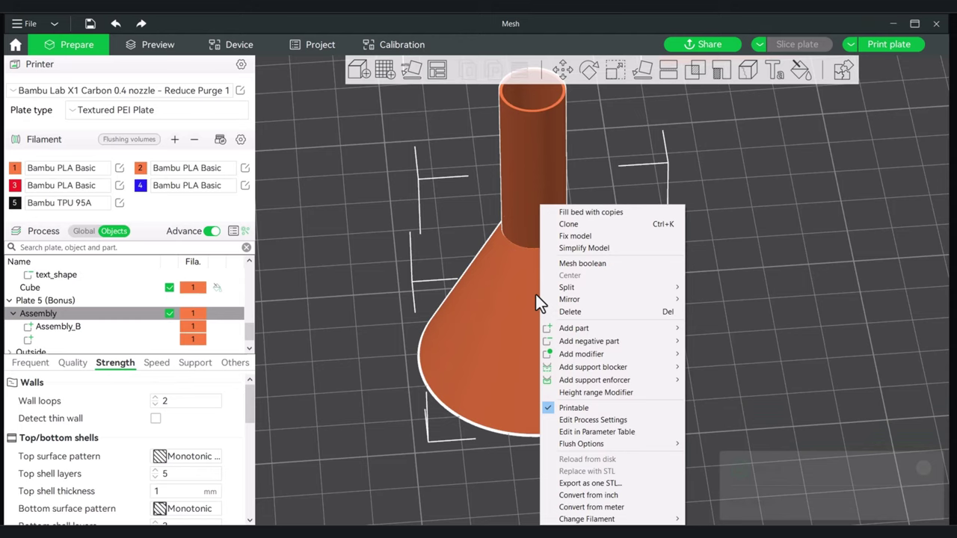
click(741, 172)
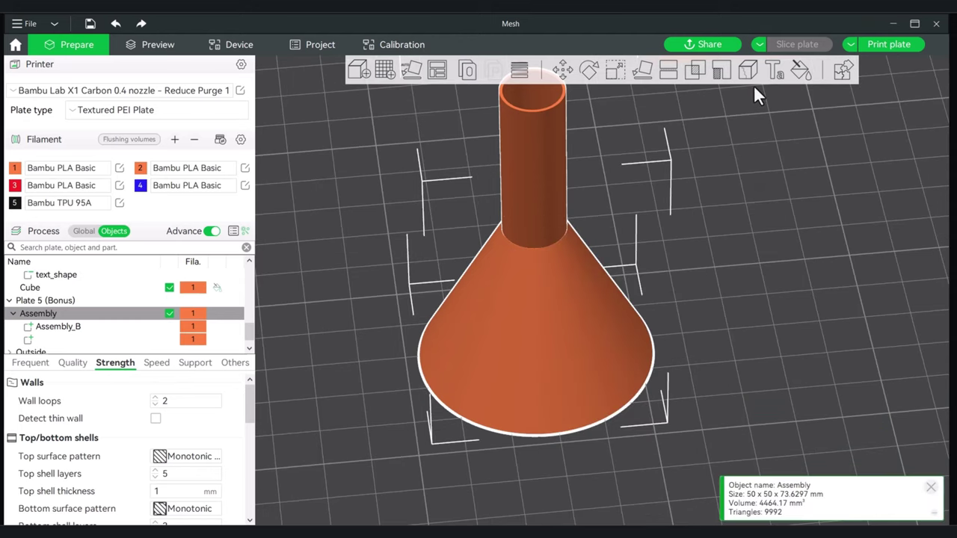
click(695, 71)
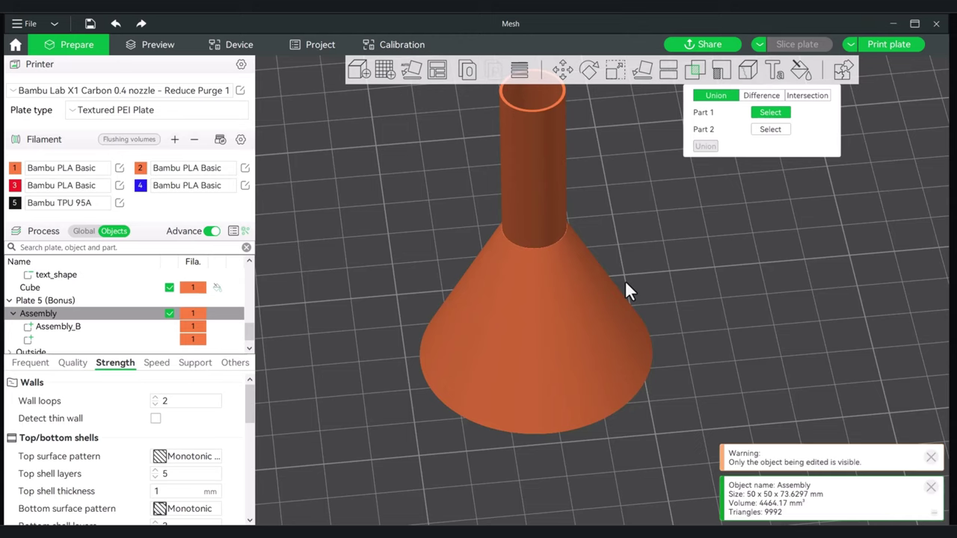
right_click(546, 305)
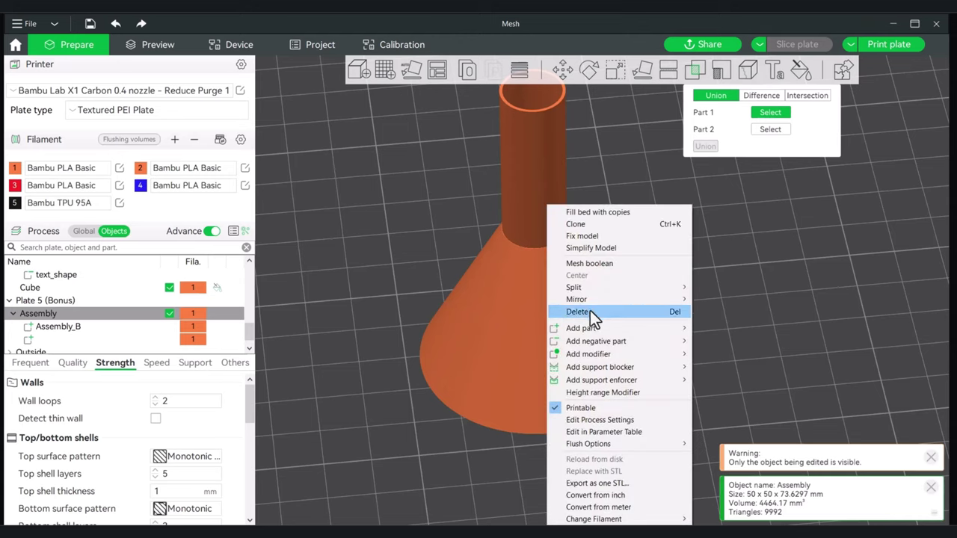
click(590, 263)
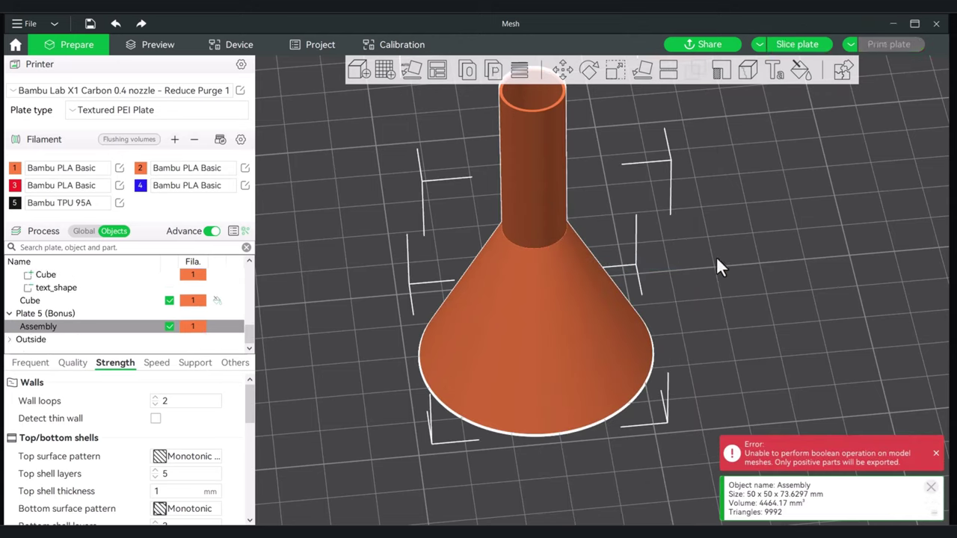
Reslice the Bonus plate with the merged funnel and examine the joint between tube and cone in the preview.
drag(663, 261, 587, 281)
click(569, 286)
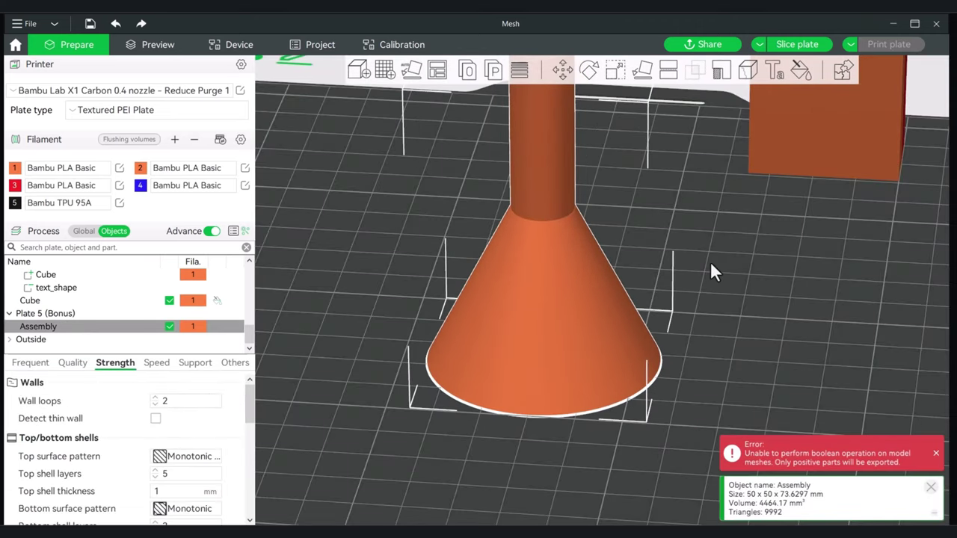
click(733, 285)
drag(760, 313, 759, 314)
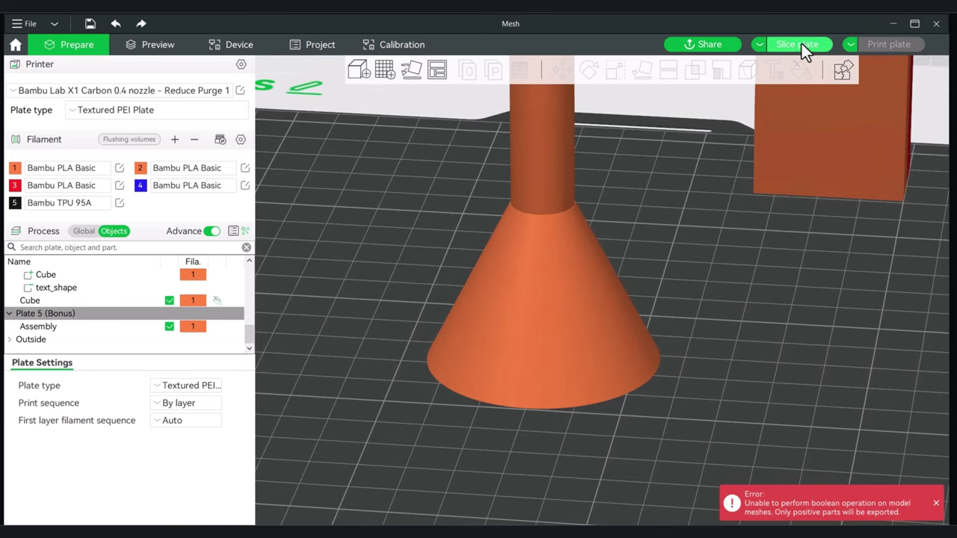
drag(748, 258, 732, 303)
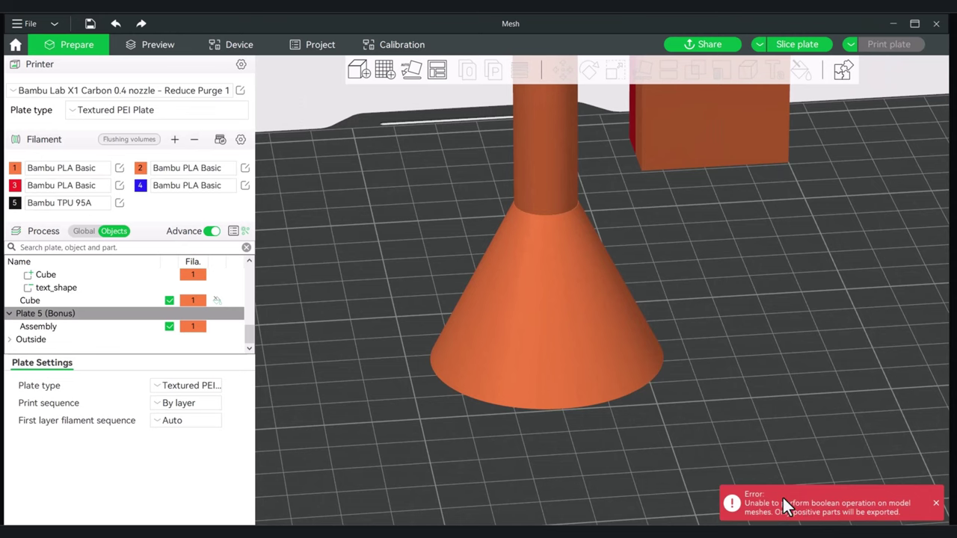
drag(705, 381, 707, 354)
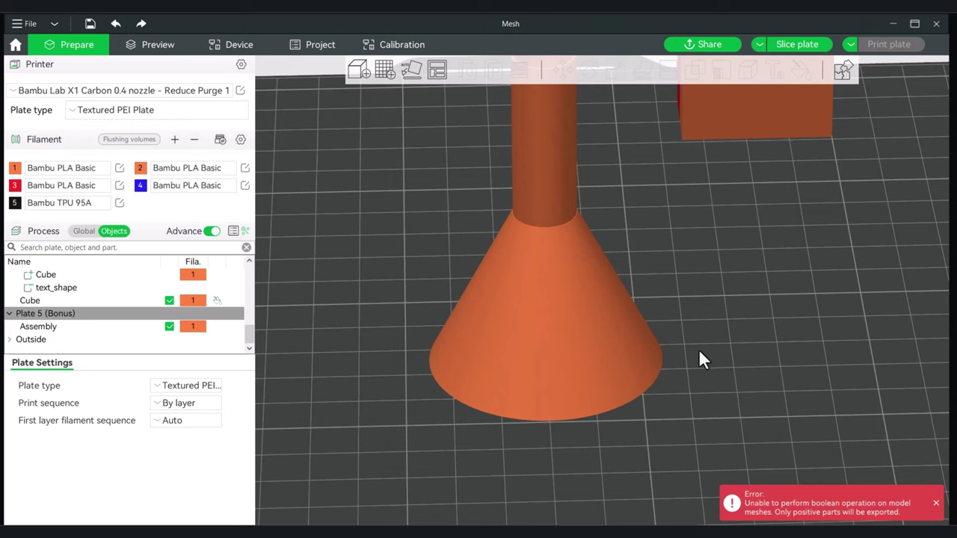
scroll(698, 348, down, 2)
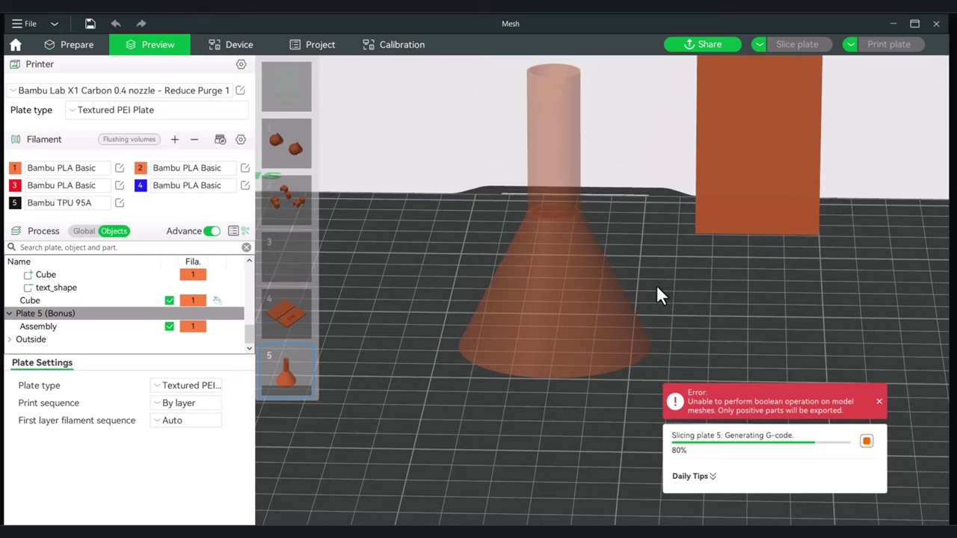
drag(680, 308, 685, 289)
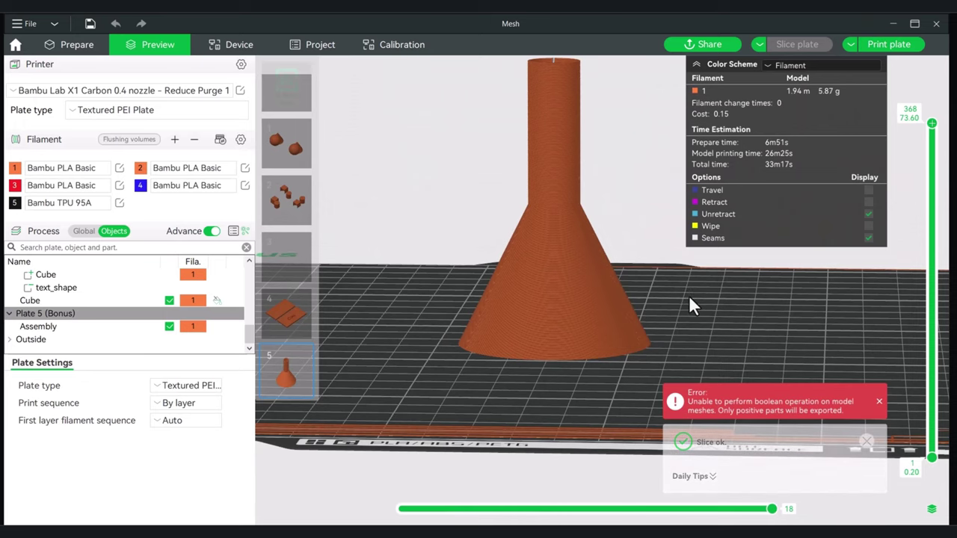